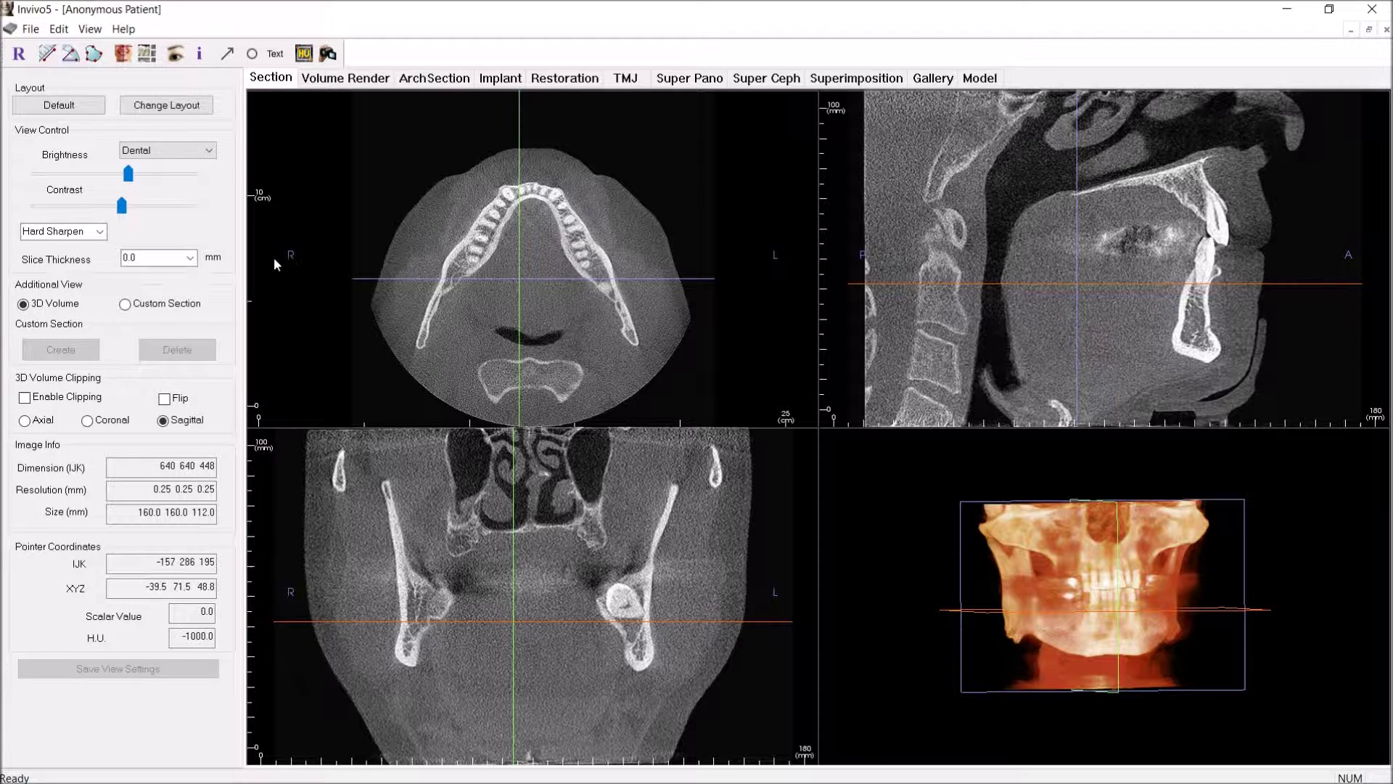
# Step: Try a 0.5 mm slice thickness, then return it to 0.0 mm
pyautogui.click(188, 257)
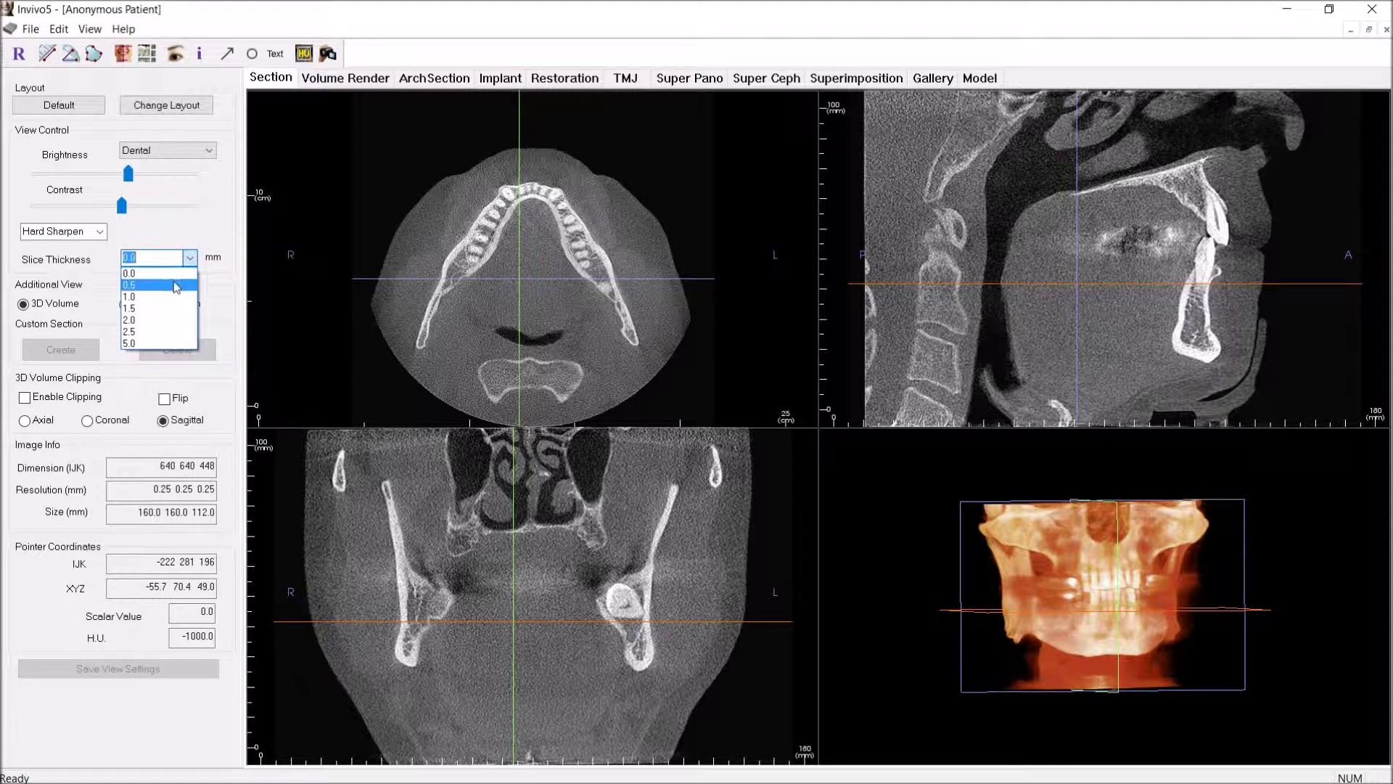
pyautogui.click(175, 284)
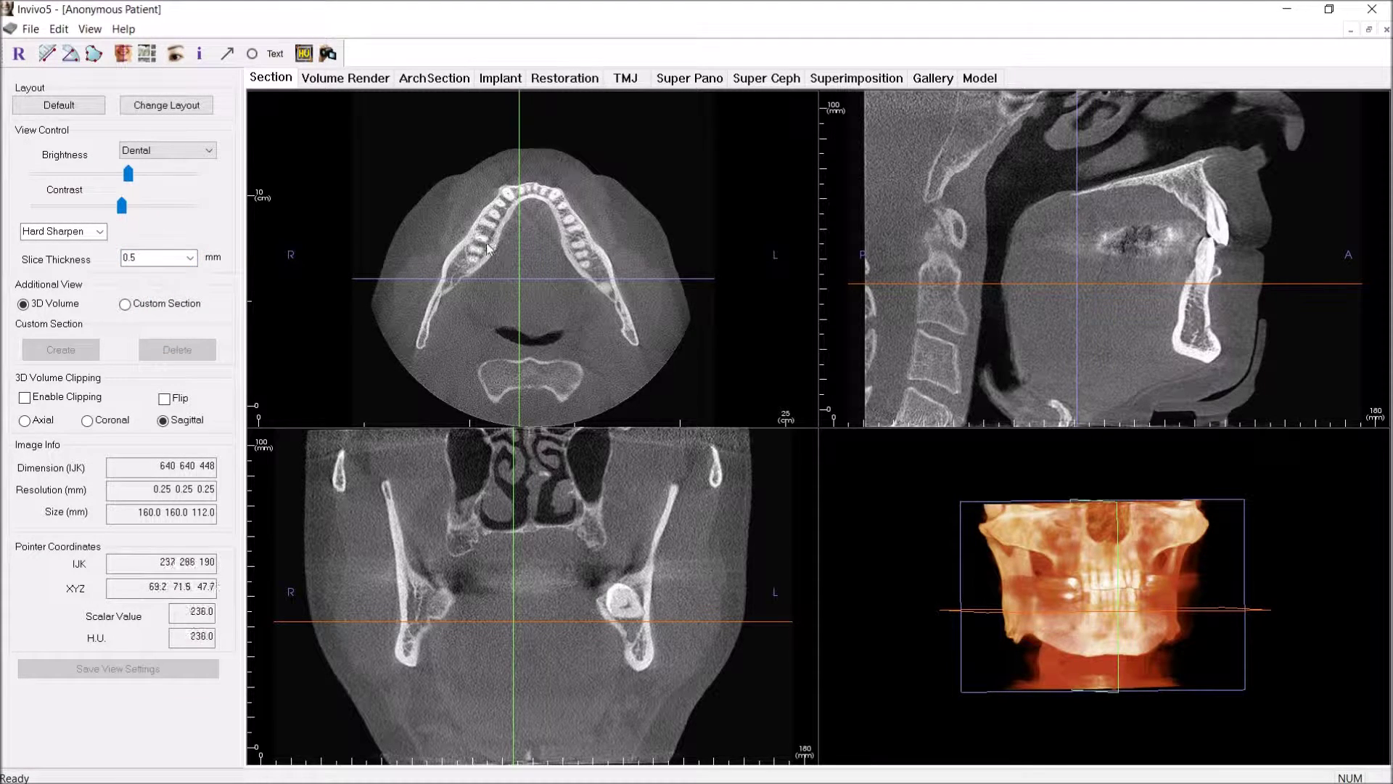
pyautogui.click(190, 258)
pyautogui.click(177, 274)
# Step: Raise the brightness, set slice thickness to 1.0 mm, then lower the brightness again
pyautogui.moveTo(129, 173); pyautogui.dragTo(158, 173)
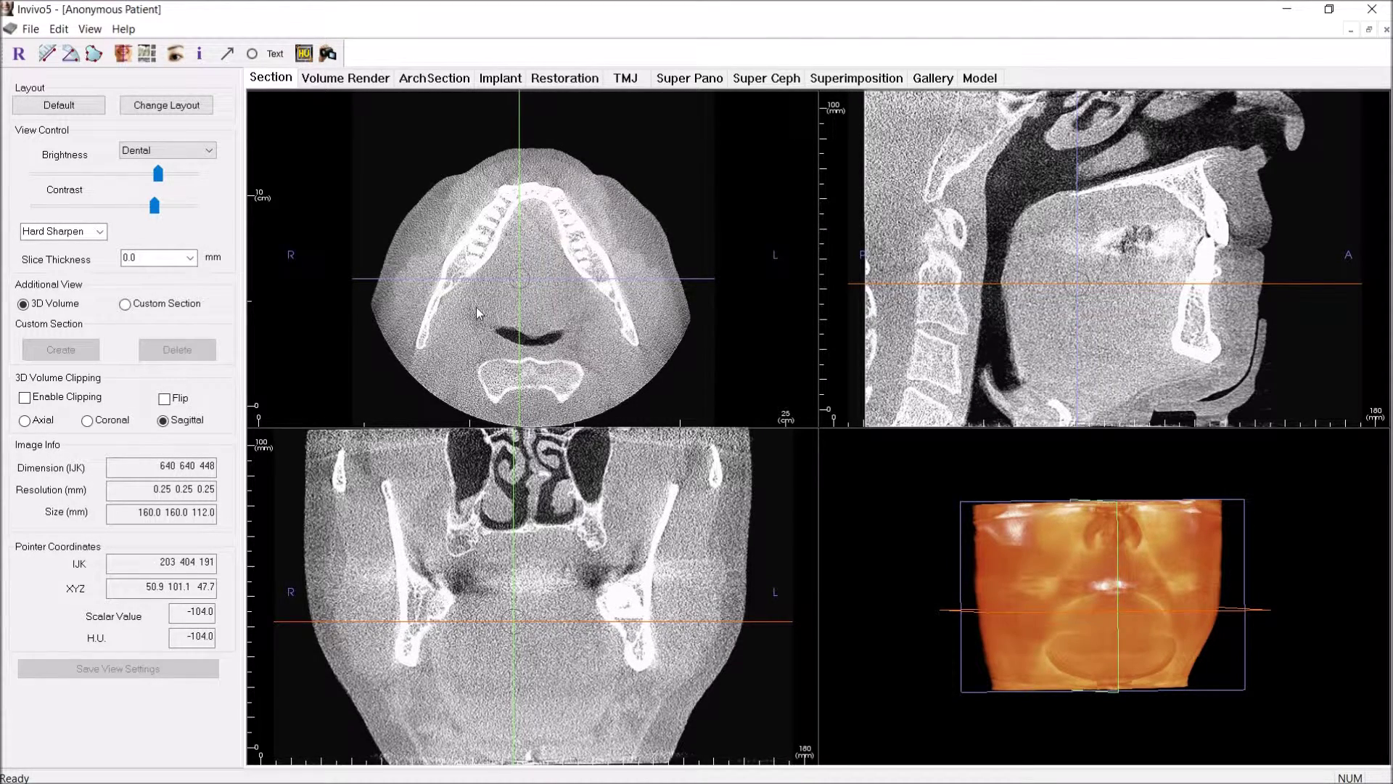
pyautogui.click(190, 258)
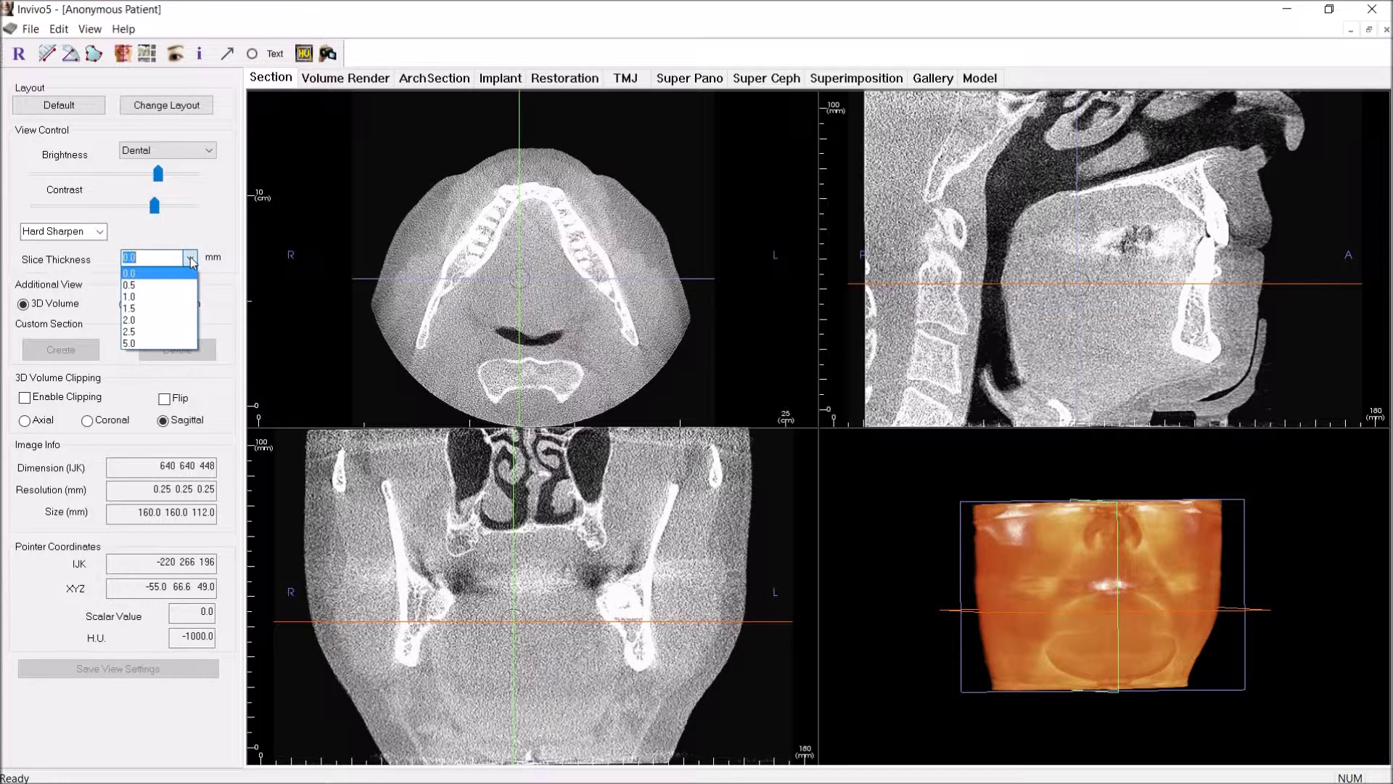
pyautogui.click(180, 297)
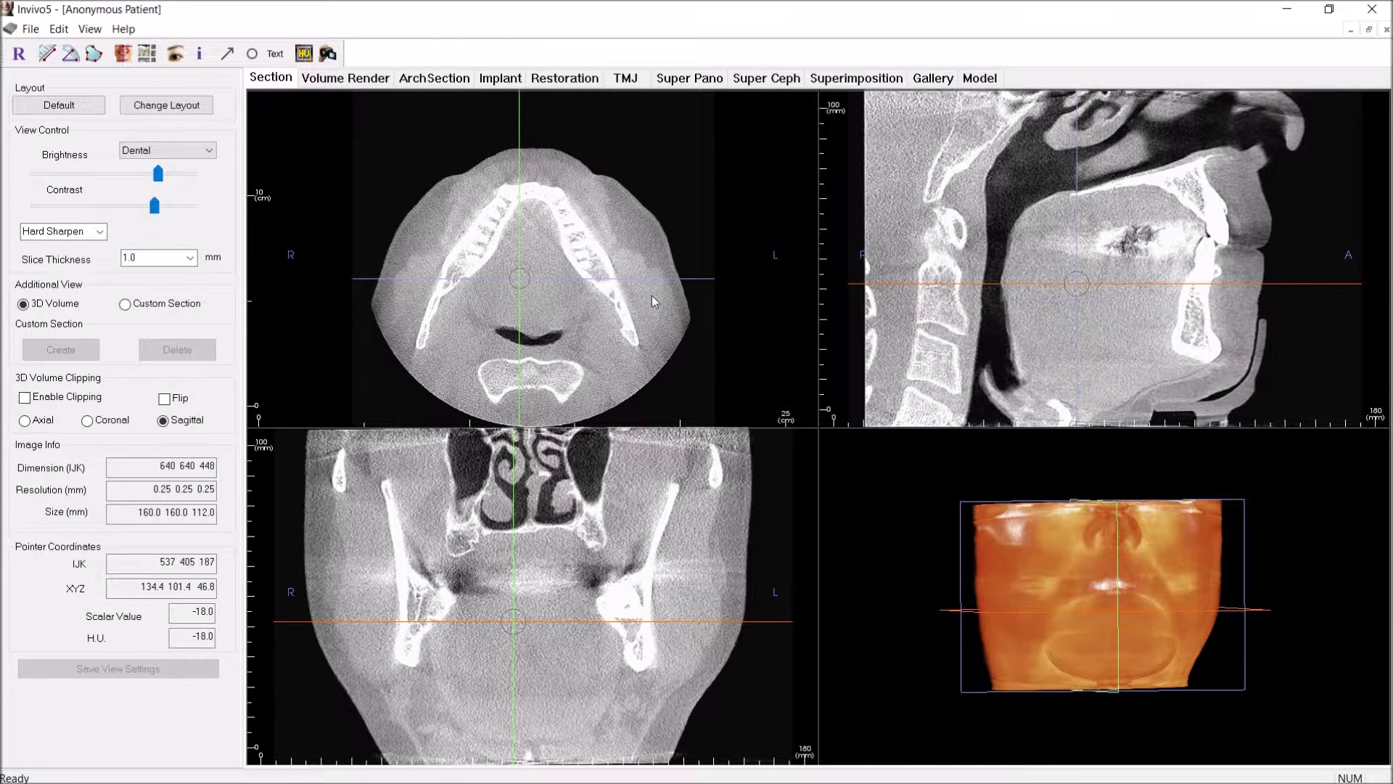
pyautogui.moveTo(157, 173); pyautogui.dragTo(123, 212)
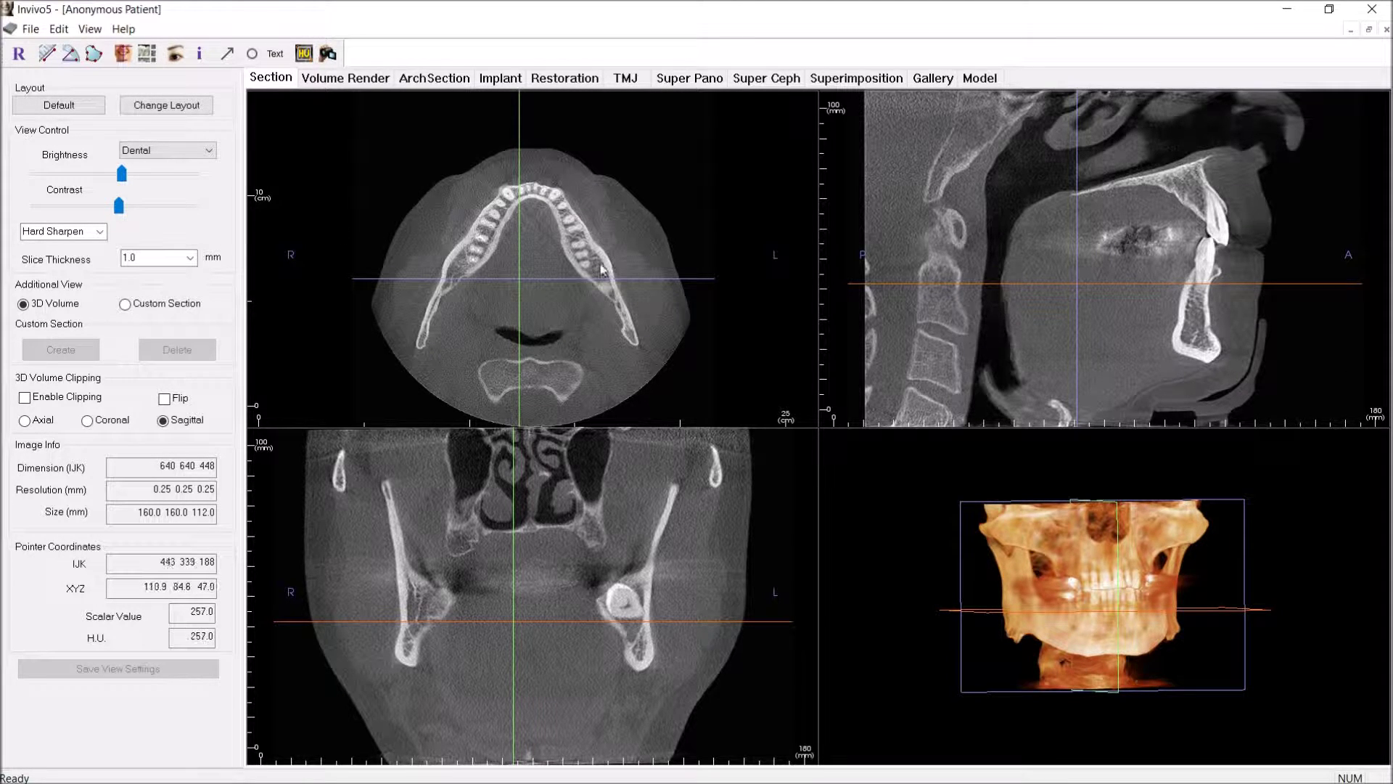
# Step: Rotate the patient slightly in the axial plane, then drop the axial section to the neck
pyautogui.click(123, 53)
pyautogui.moveTo(416, 167); pyautogui.dragTo(414, 169)
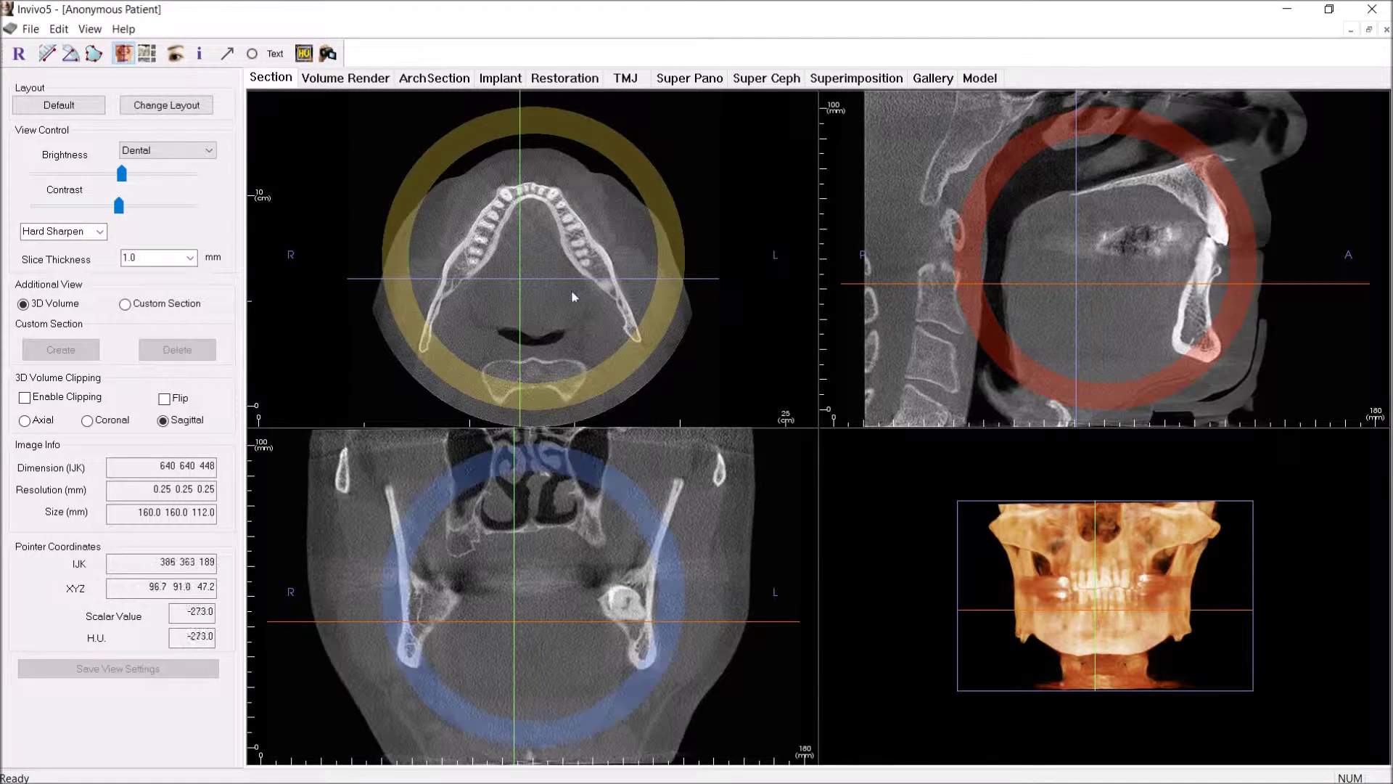
pyautogui.click(124, 53)
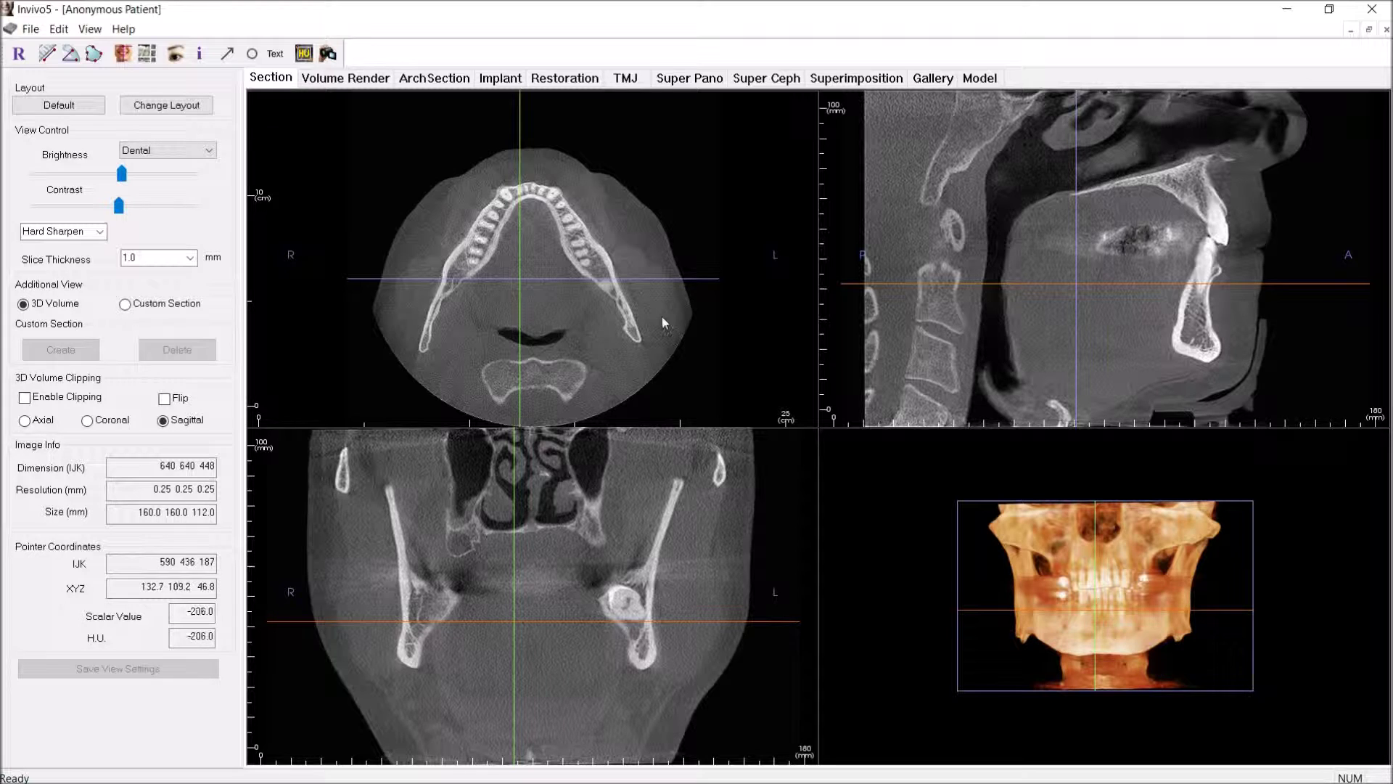
pyautogui.moveTo(909, 283); pyautogui.dragTo(908, 429)
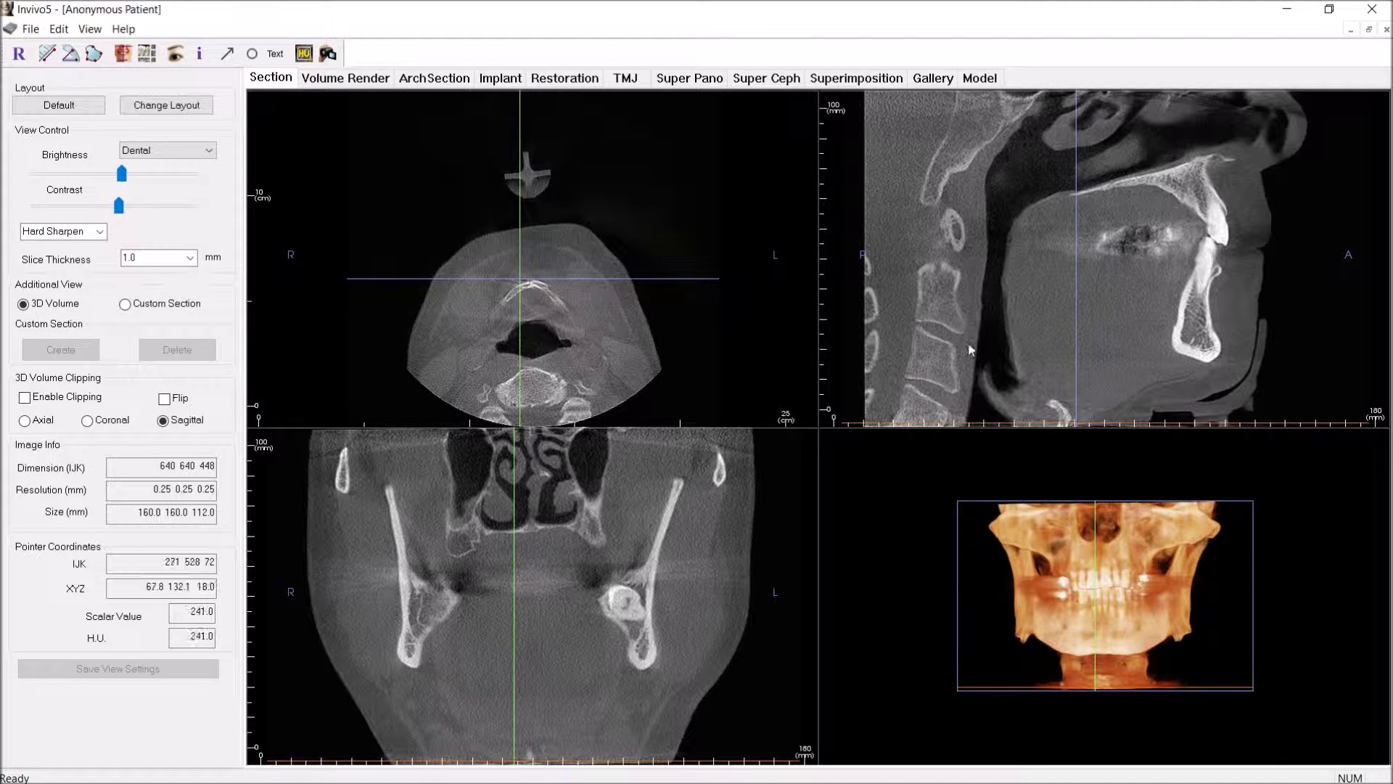
# Step: Choose 0.5 from the Slice Thickness list so sections render 0.5 mm thick
pyautogui.scroll(-3, 604, 324)
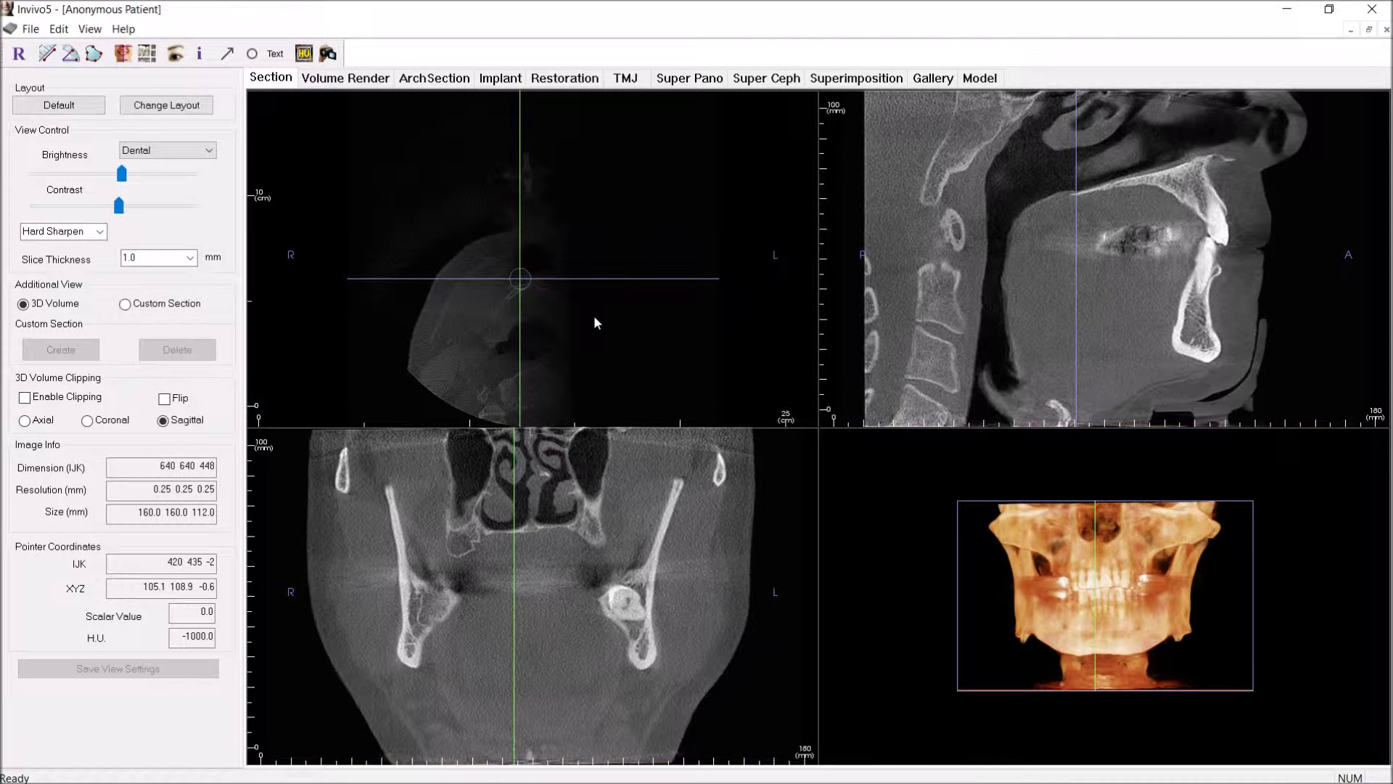
pyautogui.scroll(5, 594, 317)
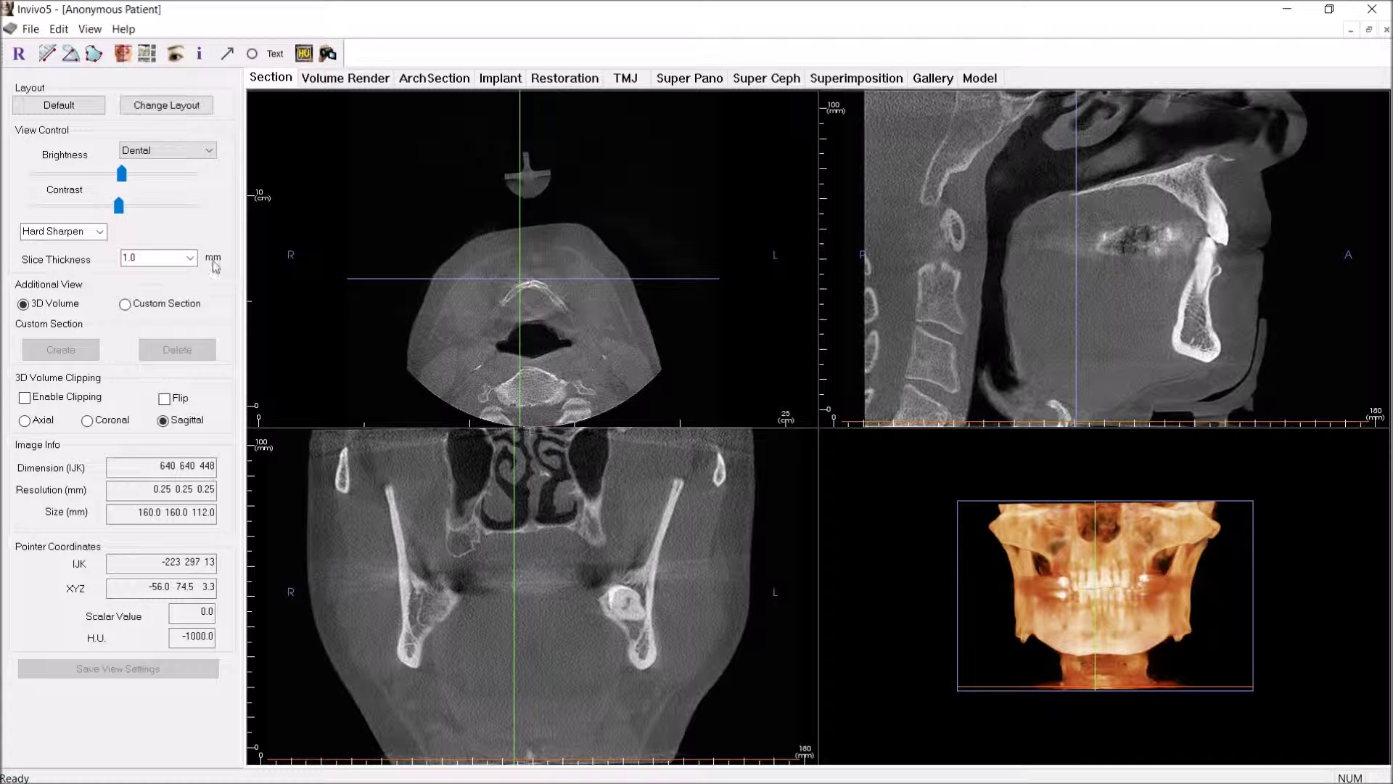
pyautogui.click(189, 257)
pyautogui.click(189, 285)
pyautogui.click(190, 258)
pyautogui.click(174, 285)
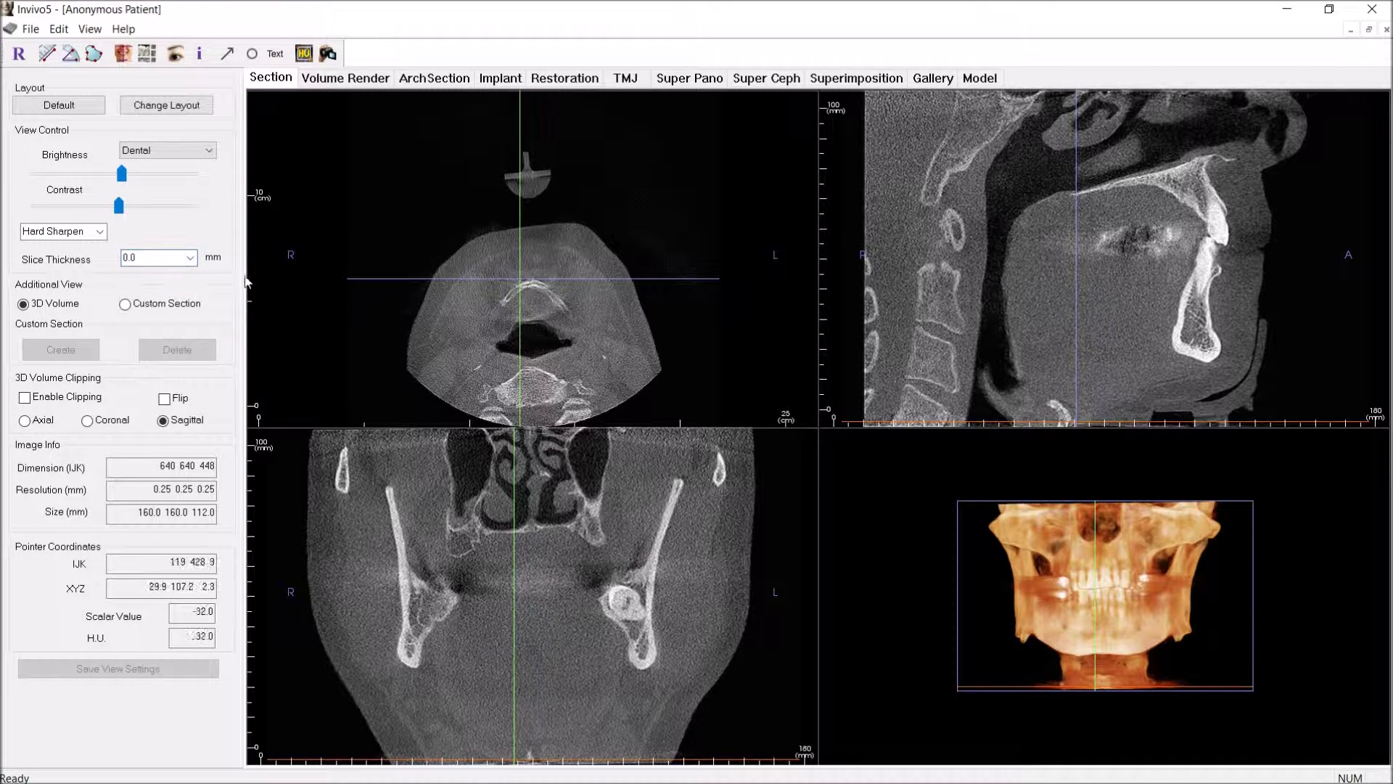
pyautogui.click(189, 258)
pyautogui.click(188, 286)
# Step: Scroll the axial slice up from the neck until the full U-shaped mandible arch appears
pyautogui.scroll(-10, 616, 330)
pyautogui.scroll(10, 600, 338)
pyautogui.scroll(5, 583, 302)
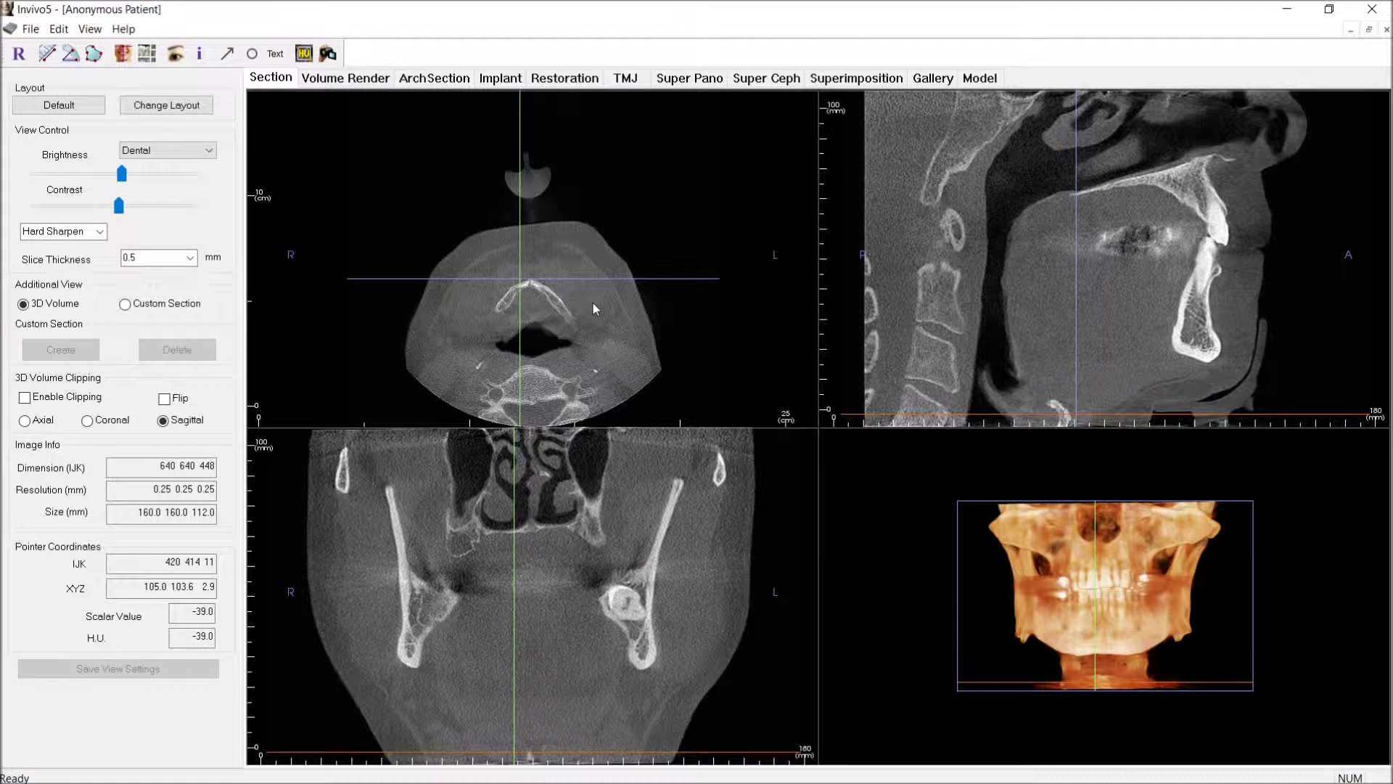
pyautogui.scroll(-3, 593, 302)
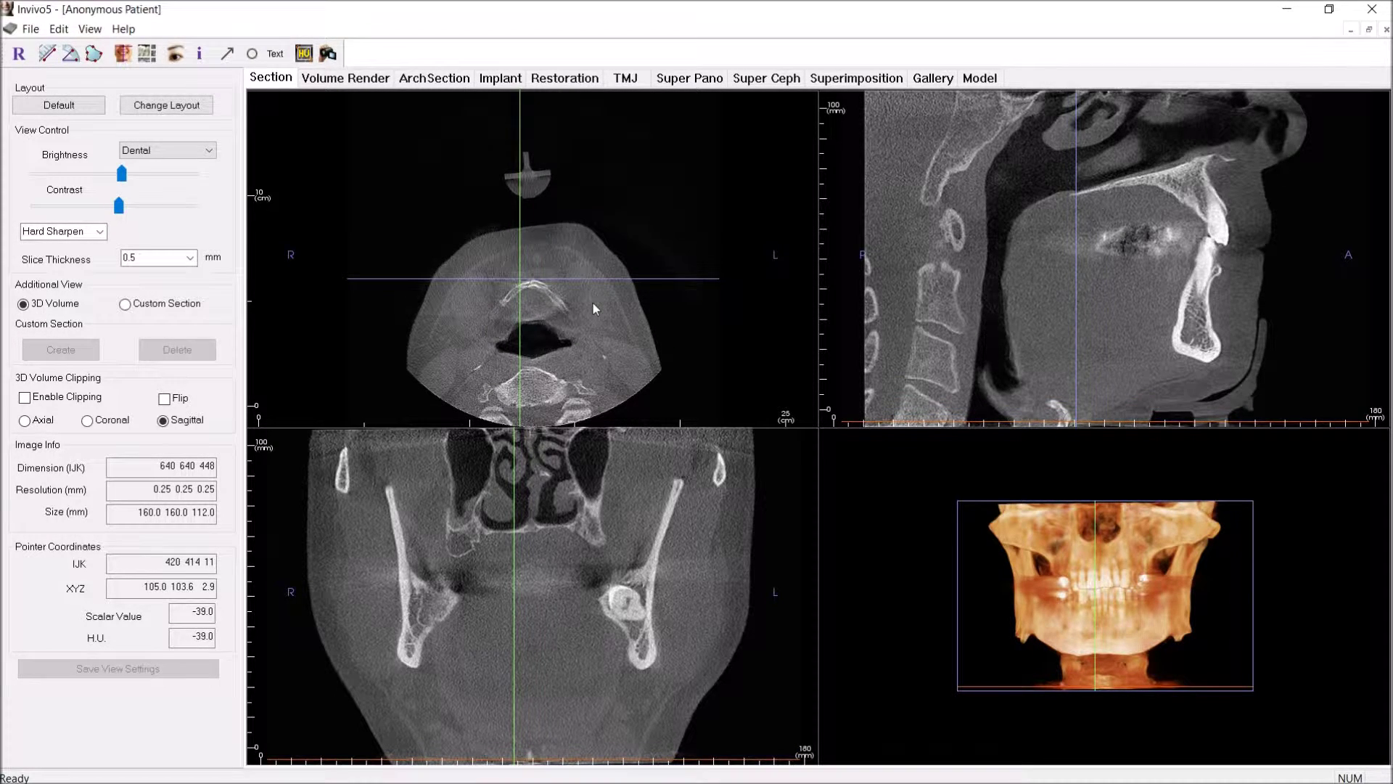
pyautogui.scroll(2, 594, 305)
pyautogui.scroll(5, 559, 272)
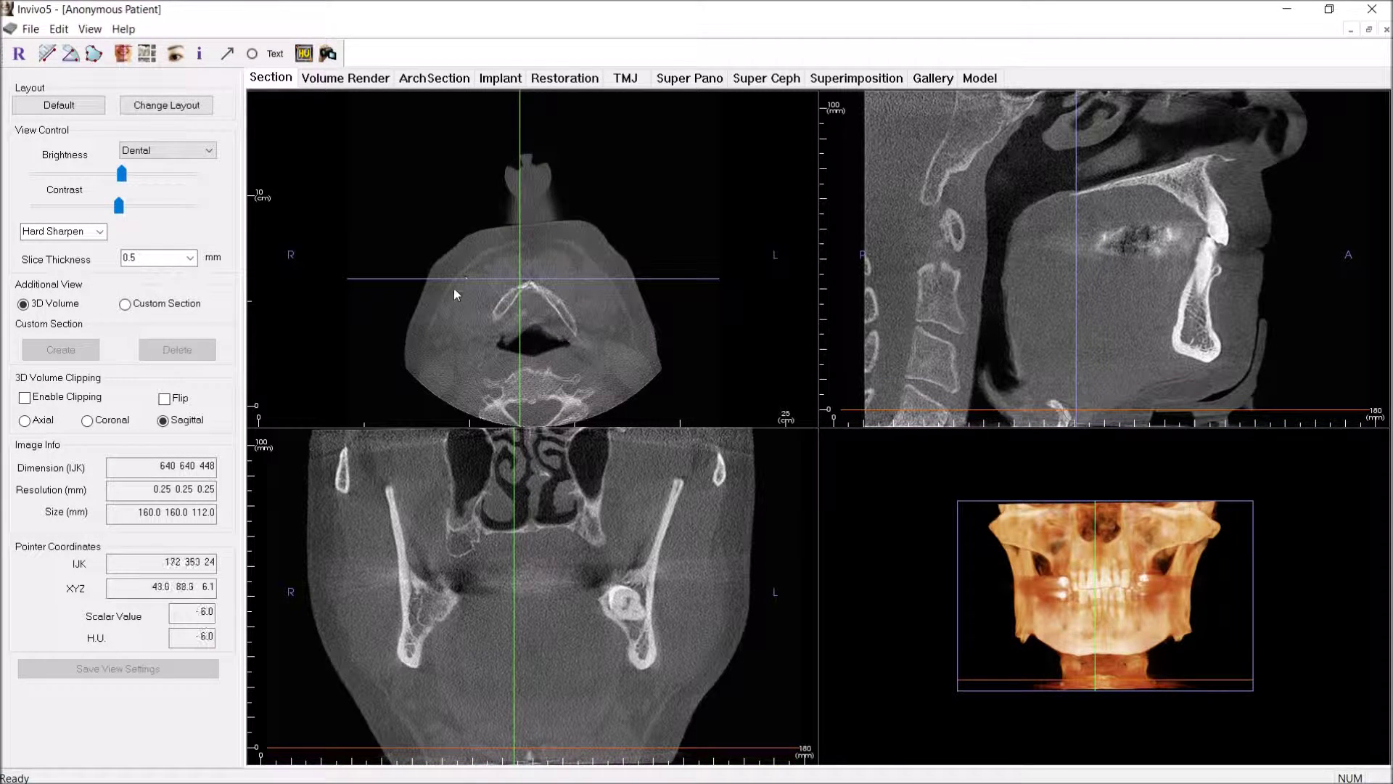
pyautogui.scroll(15, 583, 272)
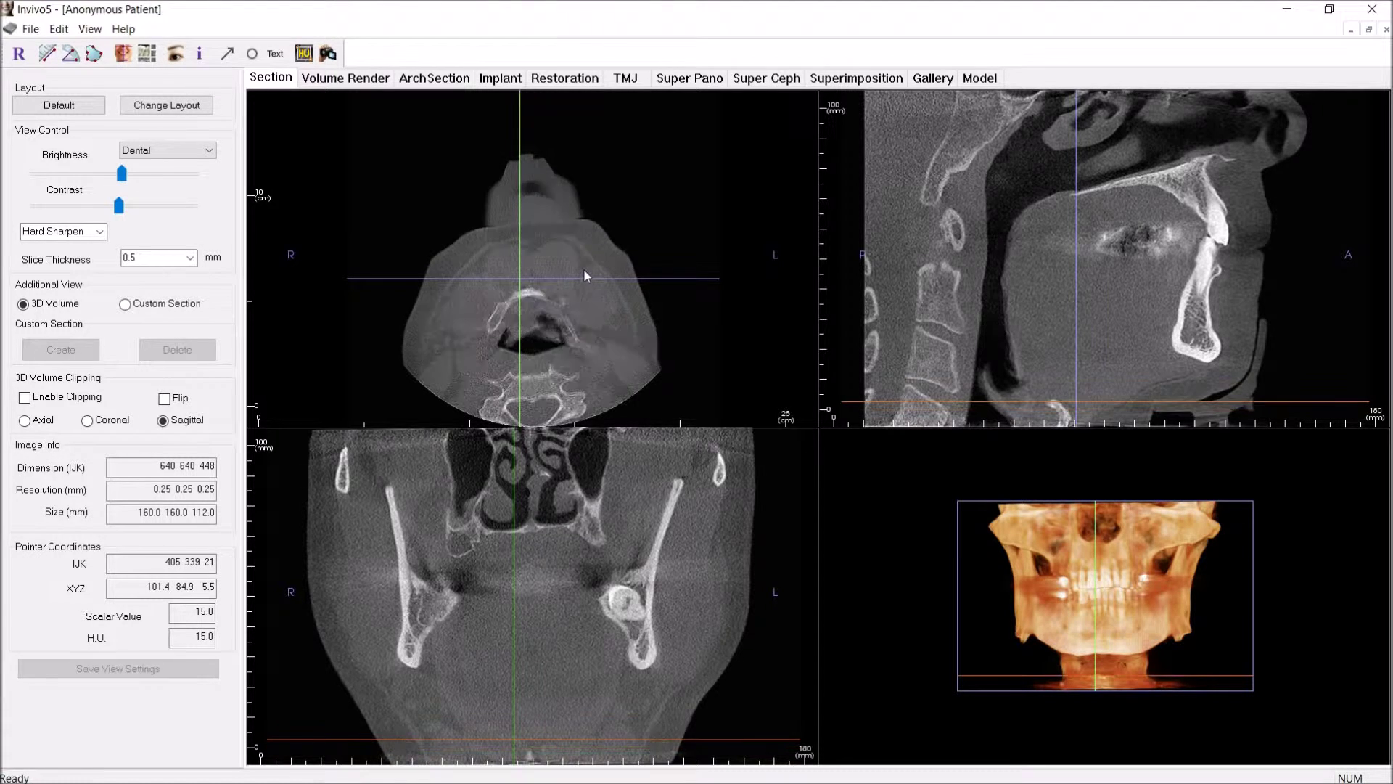
pyautogui.scroll(9, 586, 269)
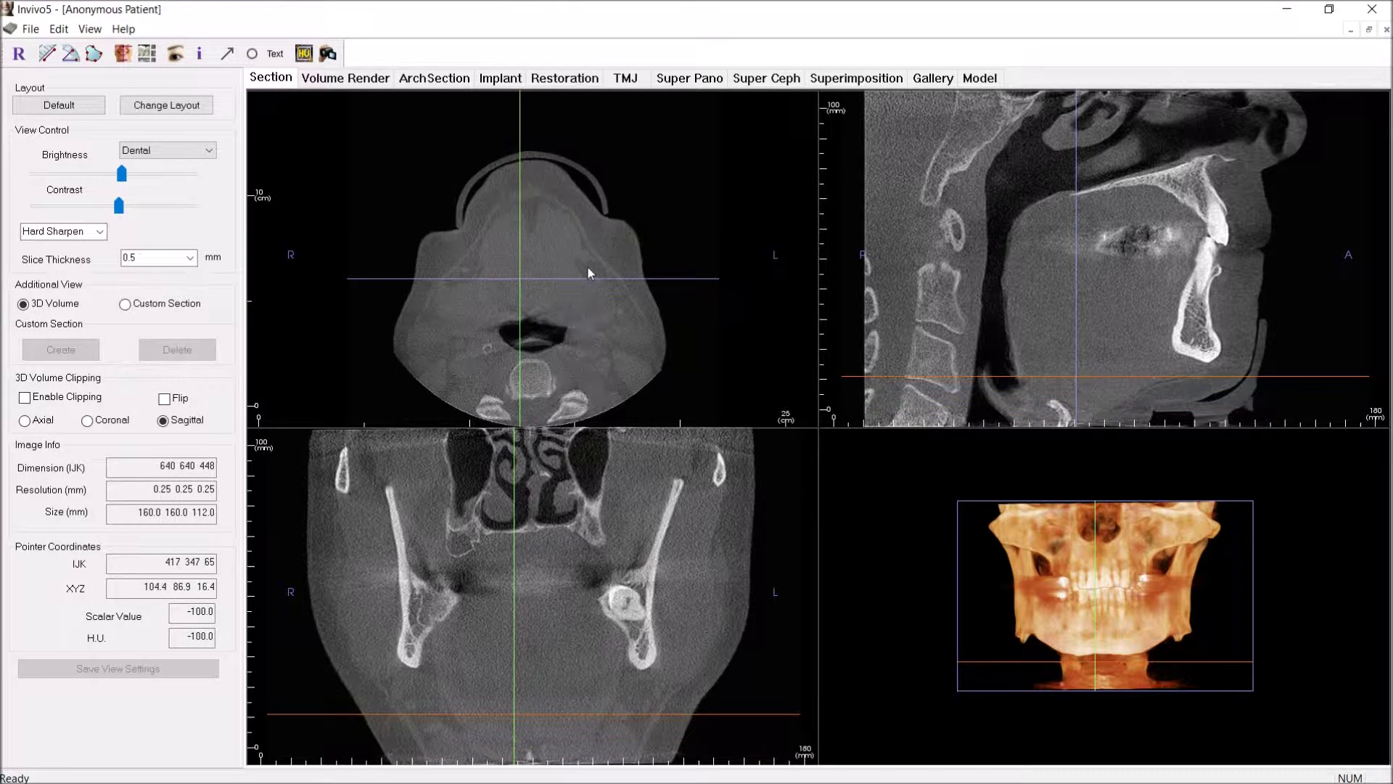
pyautogui.scroll(4, 569, 260)
pyautogui.scroll(3, 597, 260)
pyautogui.scroll(-2, 566, 265)
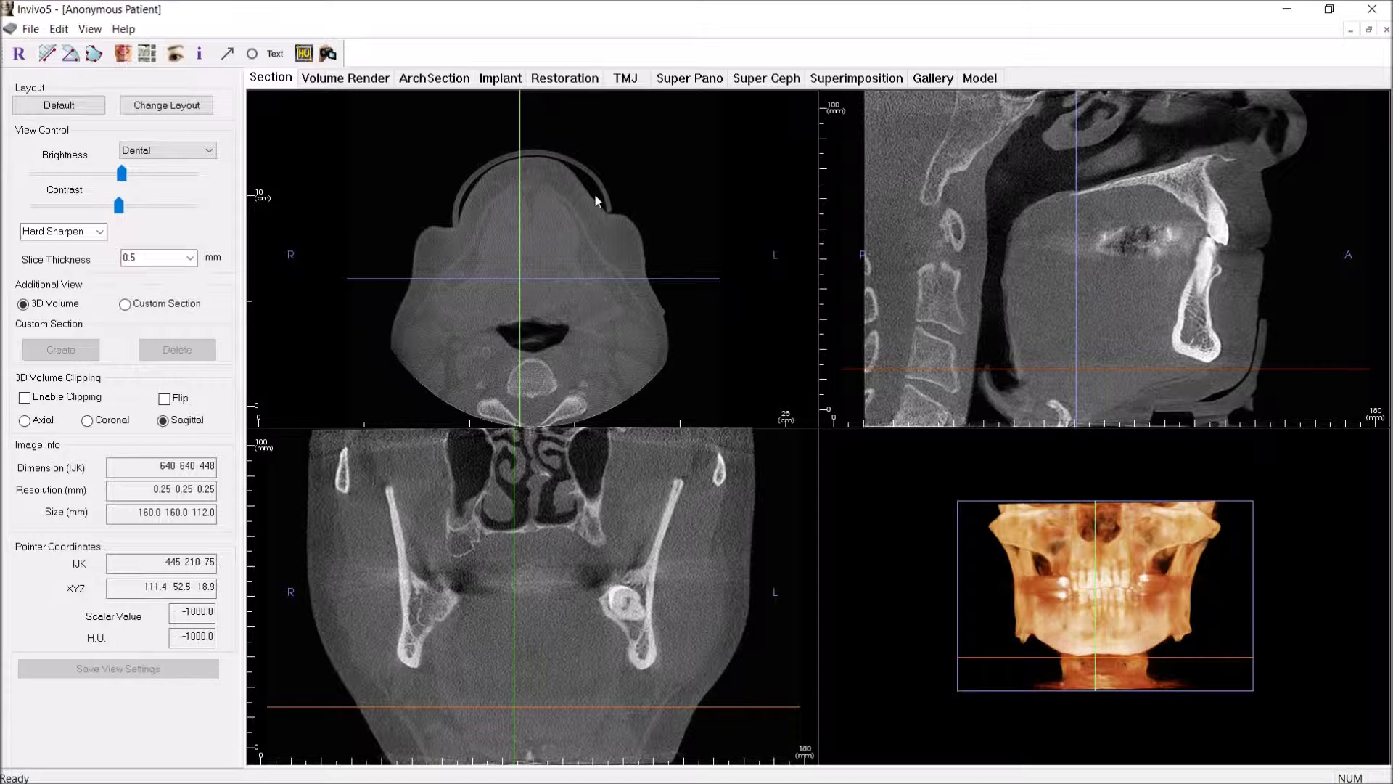
pyautogui.scroll(15, 574, 262)
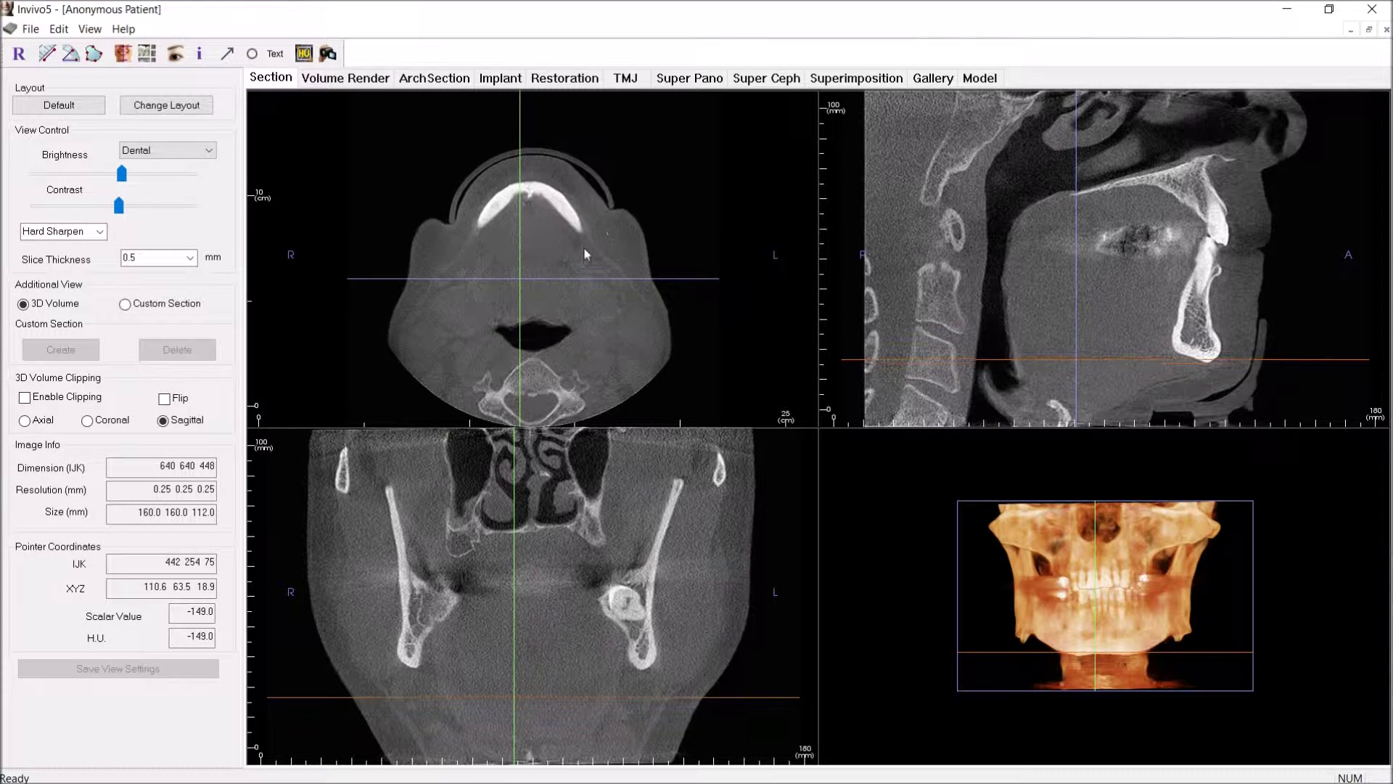
pyautogui.scroll(15, 615, 251)
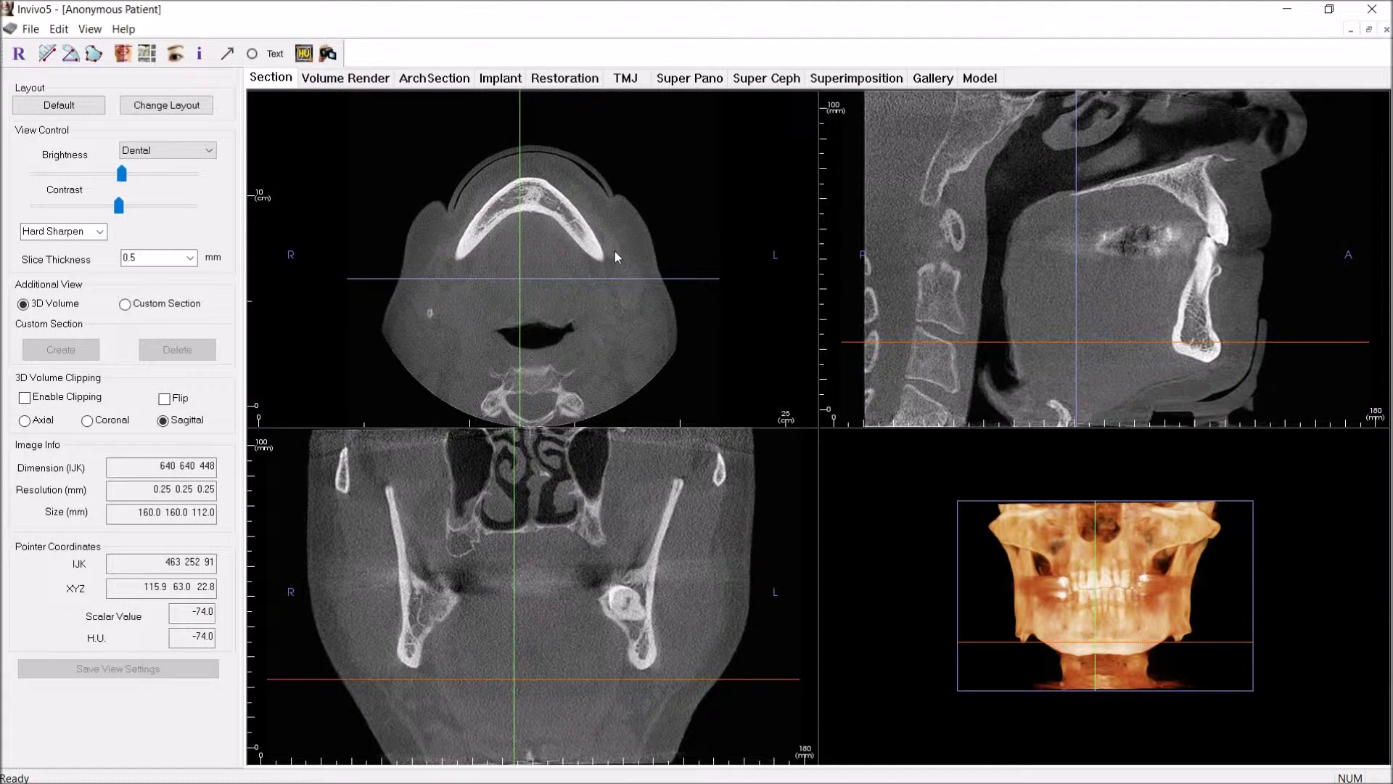
pyautogui.scroll(2, 607, 279)
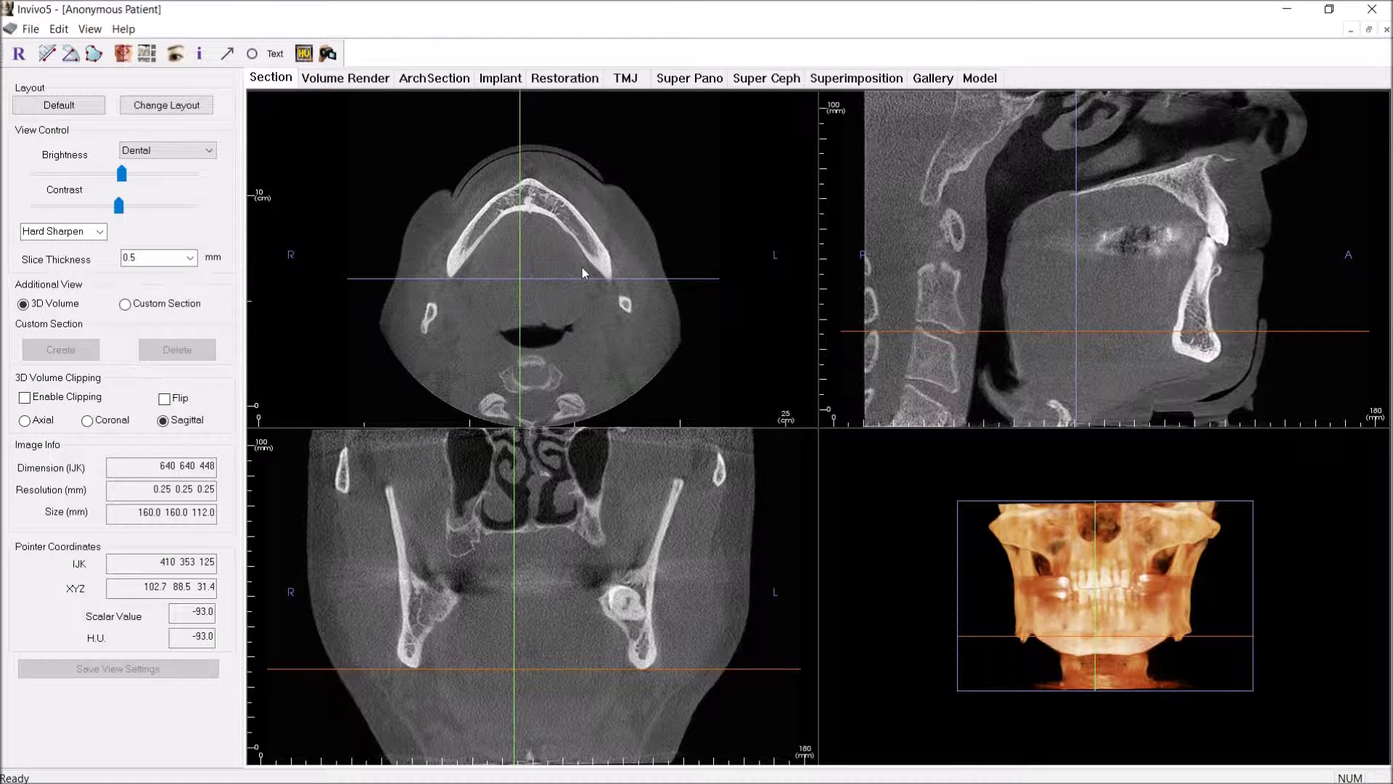
pyautogui.scroll(5, 573, 263)
pyautogui.scroll(2, 553, 227)
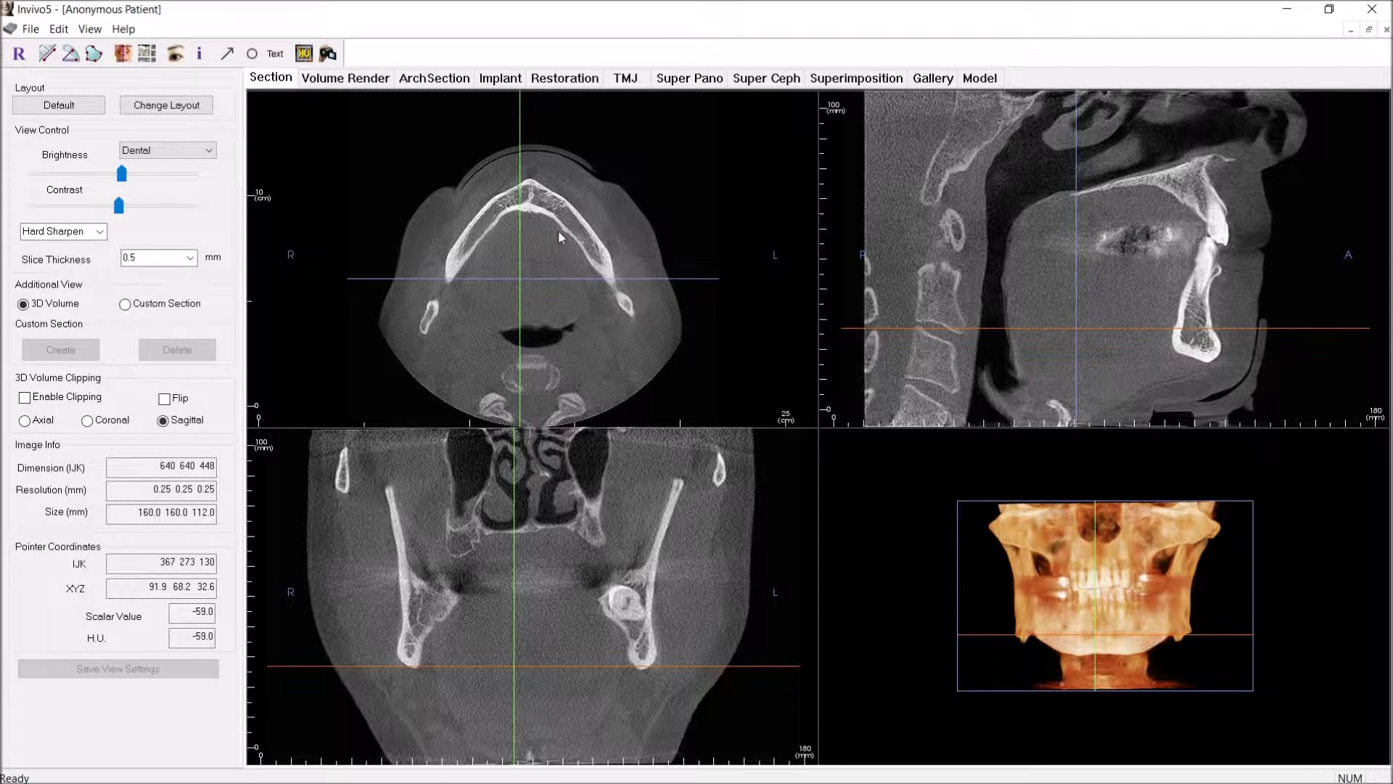
pyautogui.scroll(2, 559, 229)
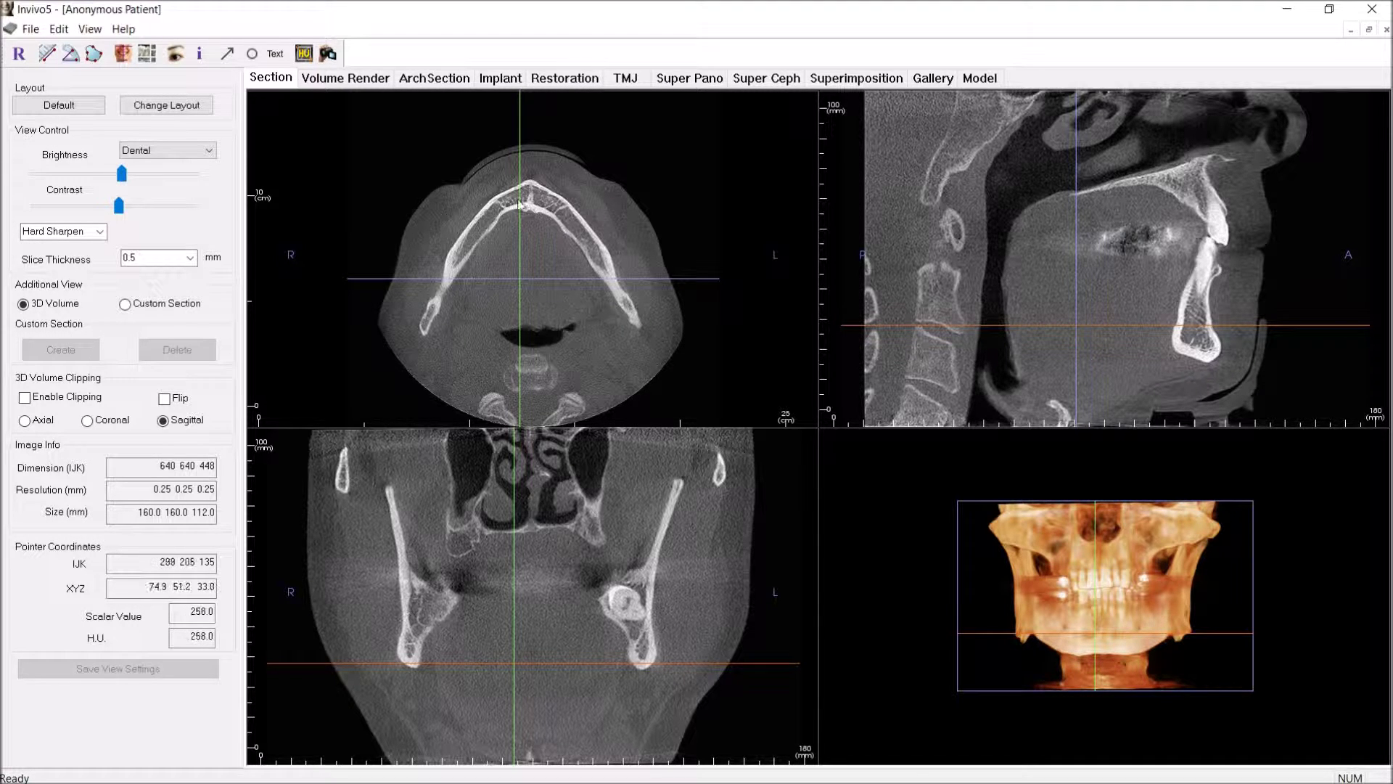
pyautogui.scroll(4, 524, 236)
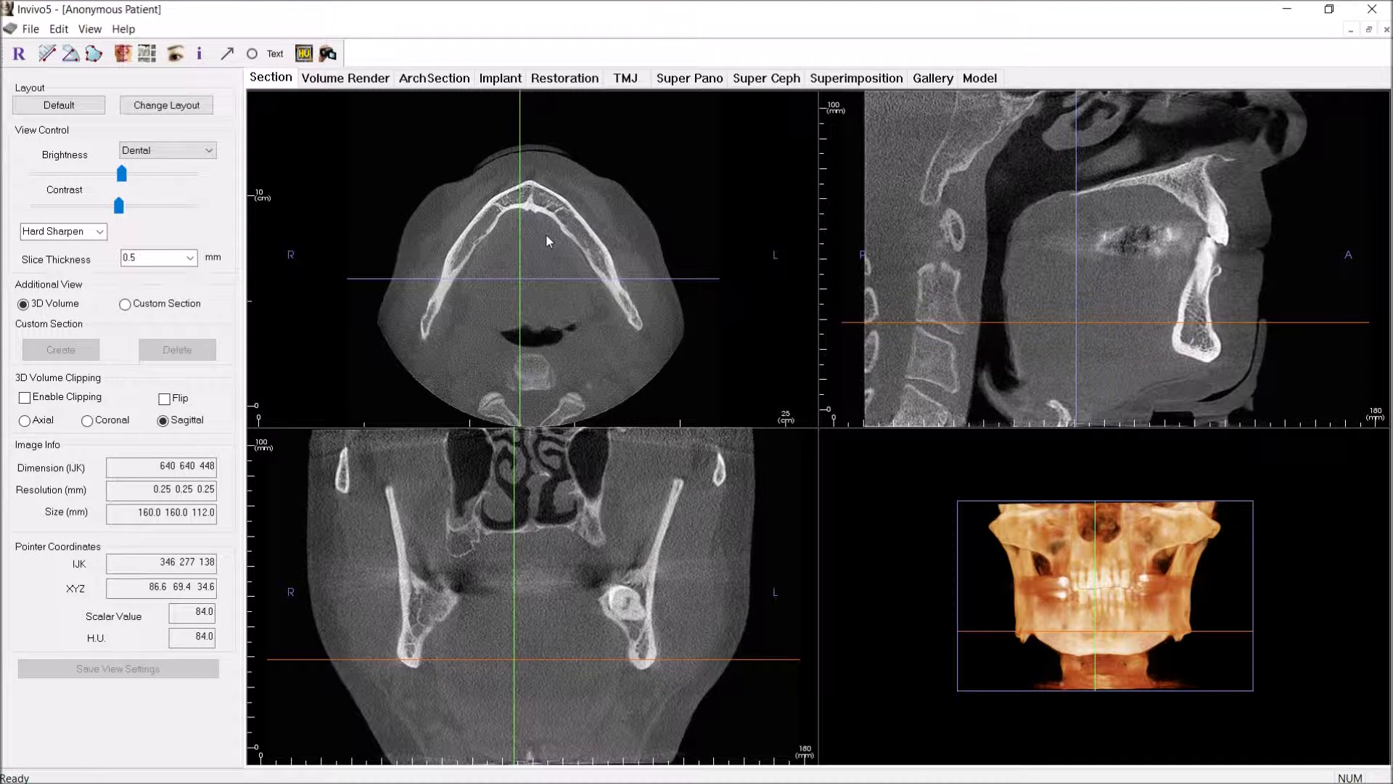
pyautogui.scroll(1, 536, 247)
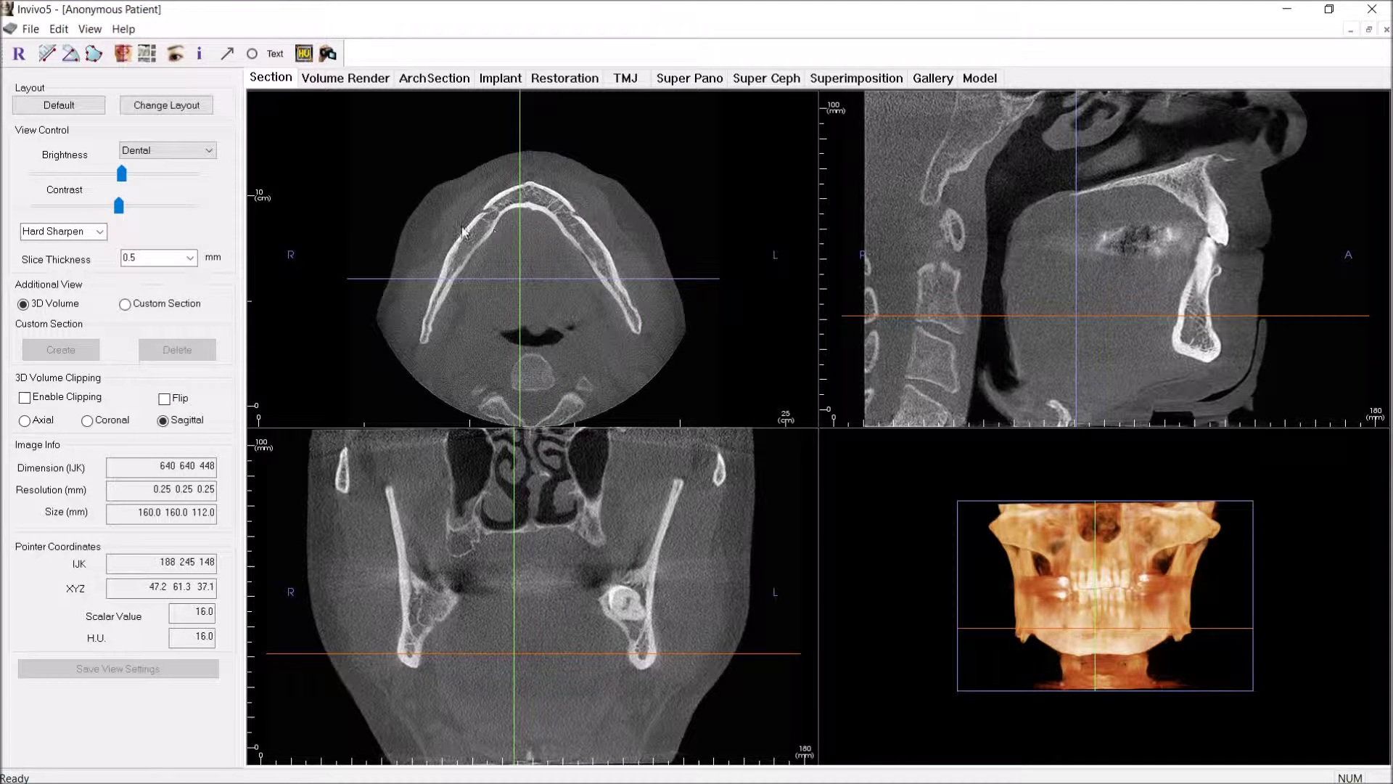
# Step: Scroll the axial slice up past the upper teeth to the maxillary sinuses and nasal cavity
pyautogui.scroll(6, 572, 261)
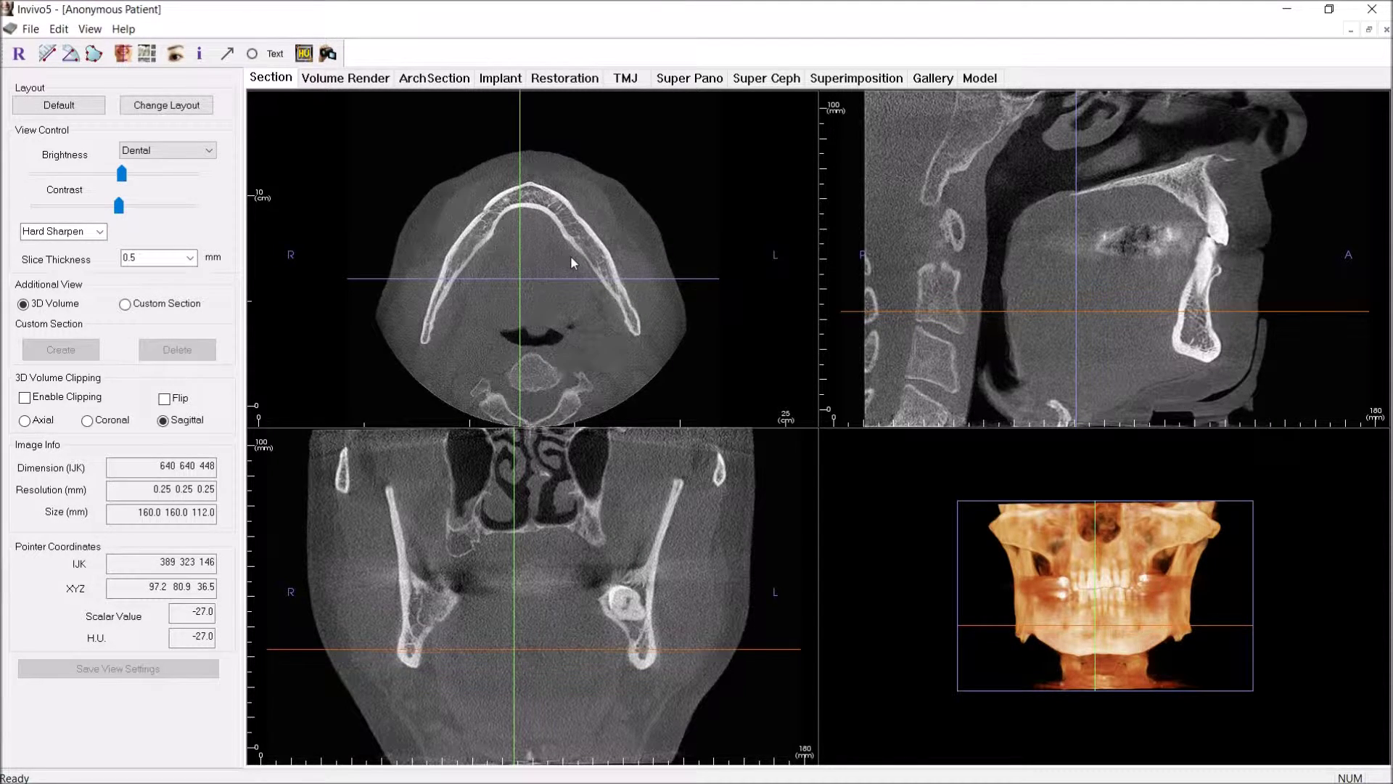
pyautogui.scroll(6, 571, 256)
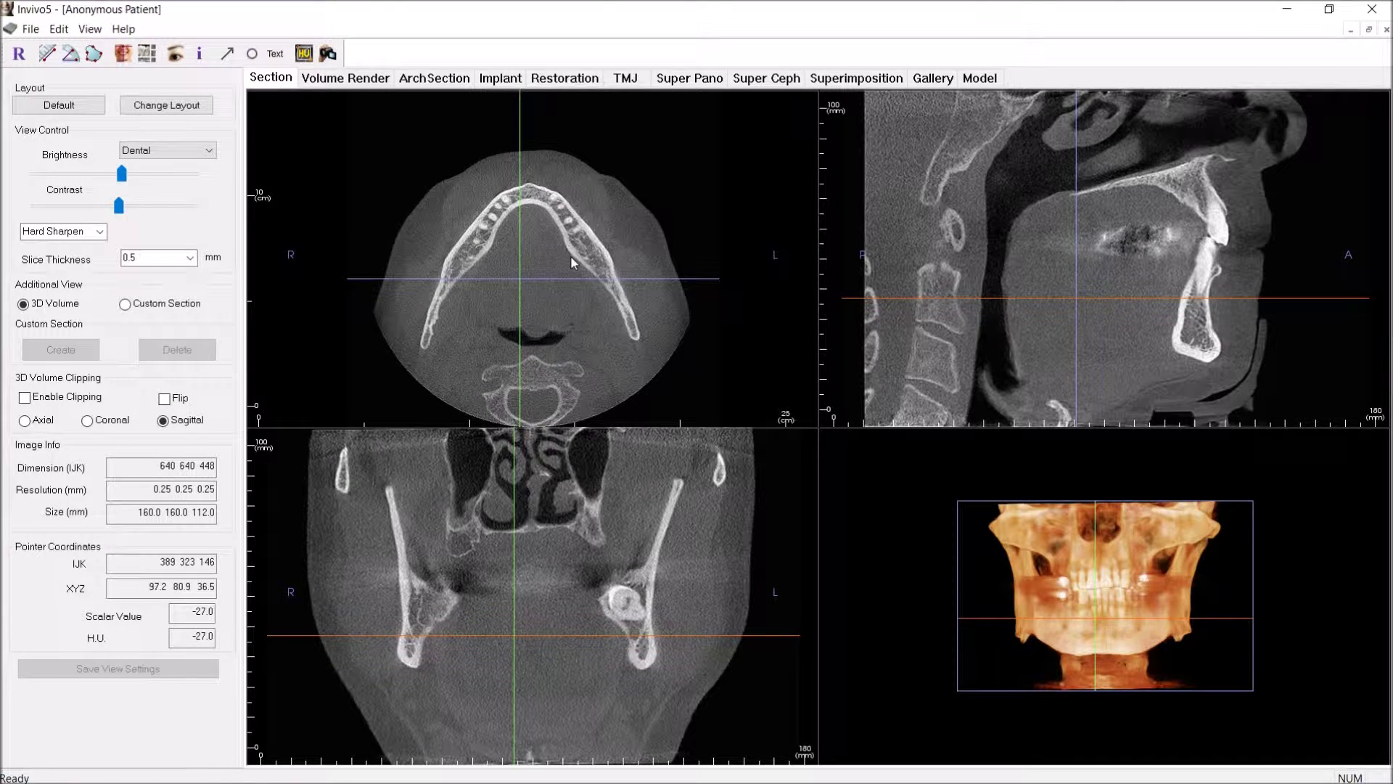
pyautogui.scroll(8, 548, 249)
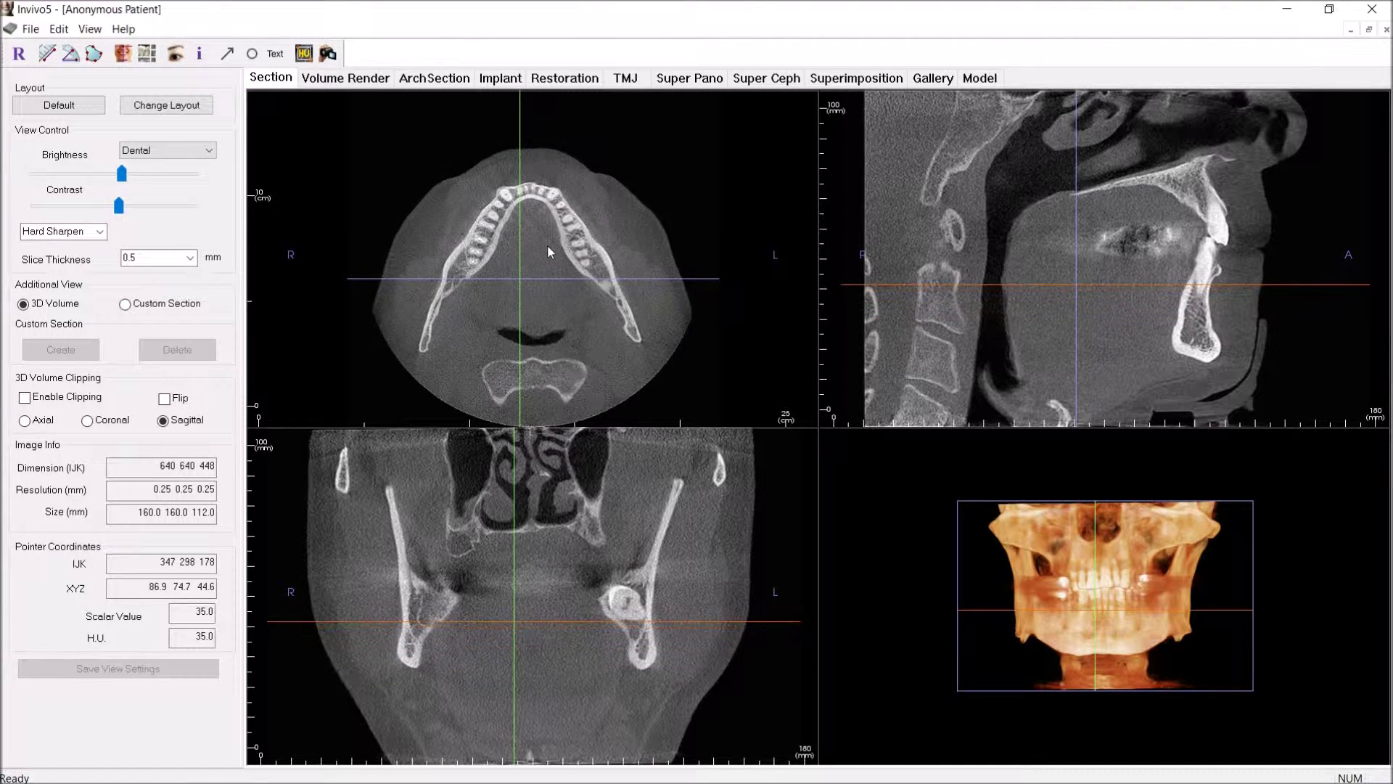
pyautogui.scroll(5, 547, 245)
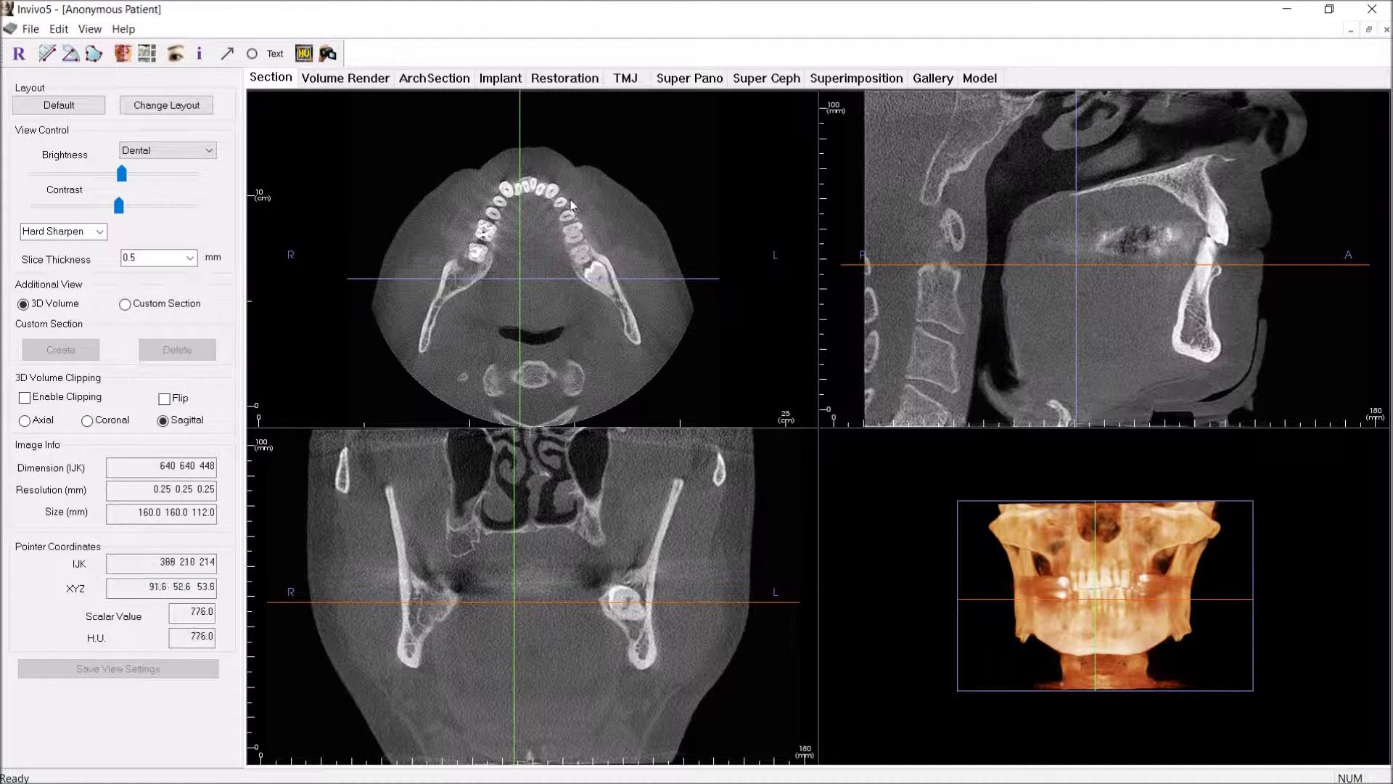
pyautogui.scroll(7, 551, 219)
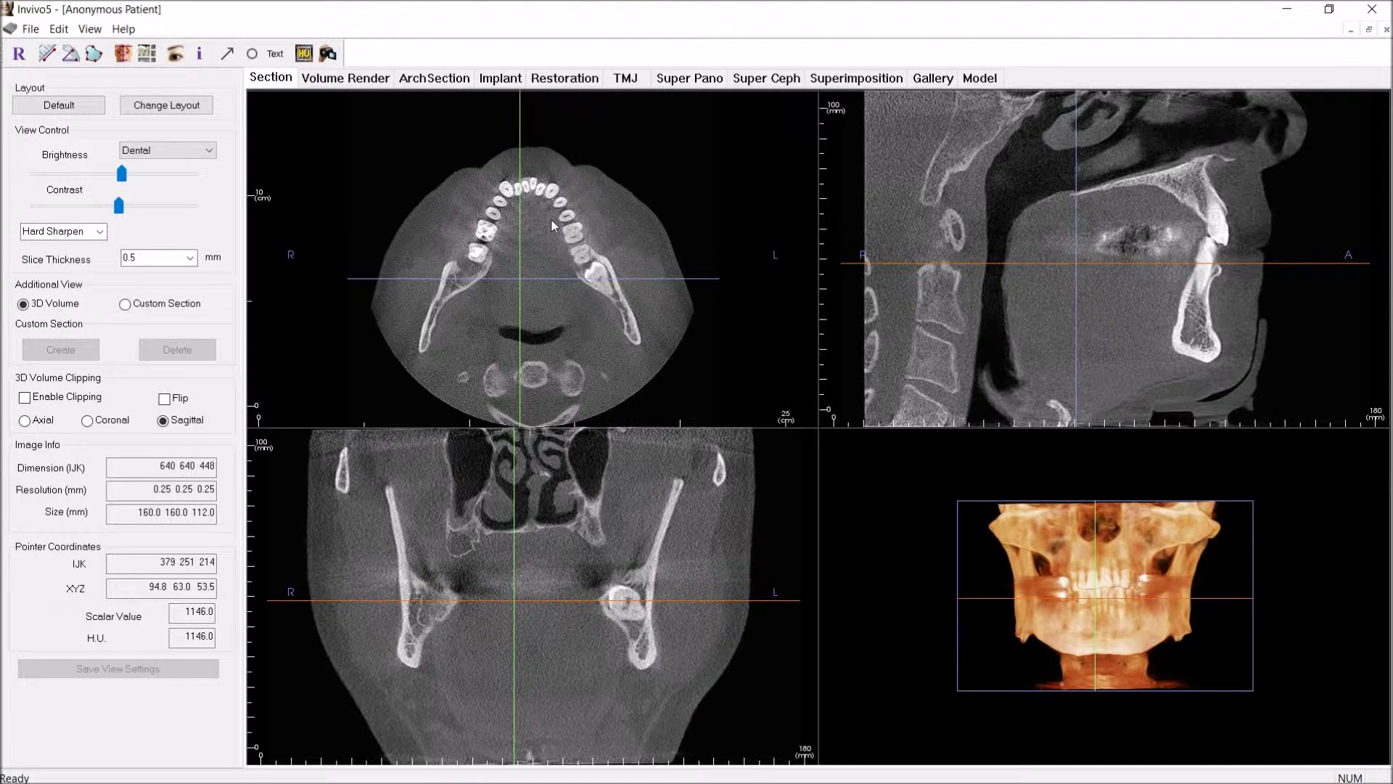
pyautogui.scroll(10, 551, 225)
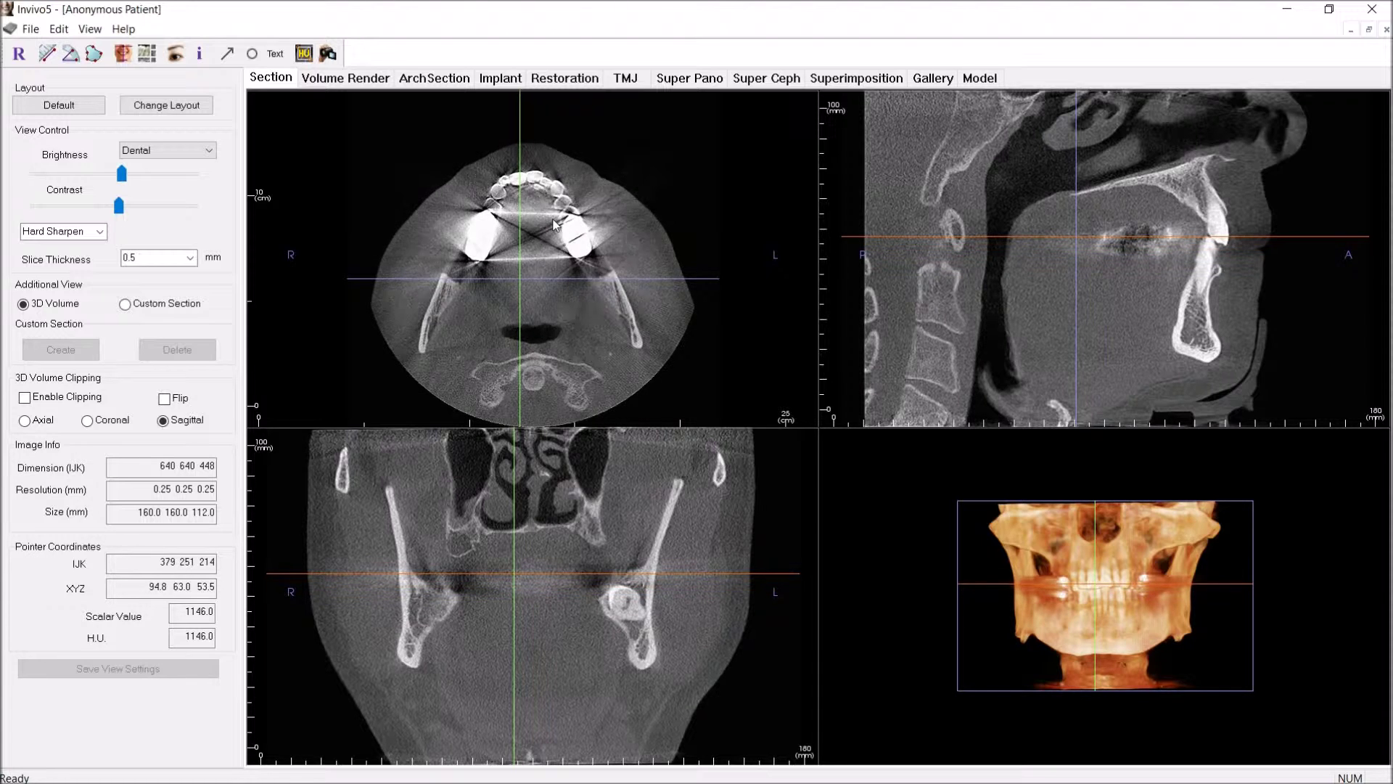
pyautogui.scroll(8, 552, 220)
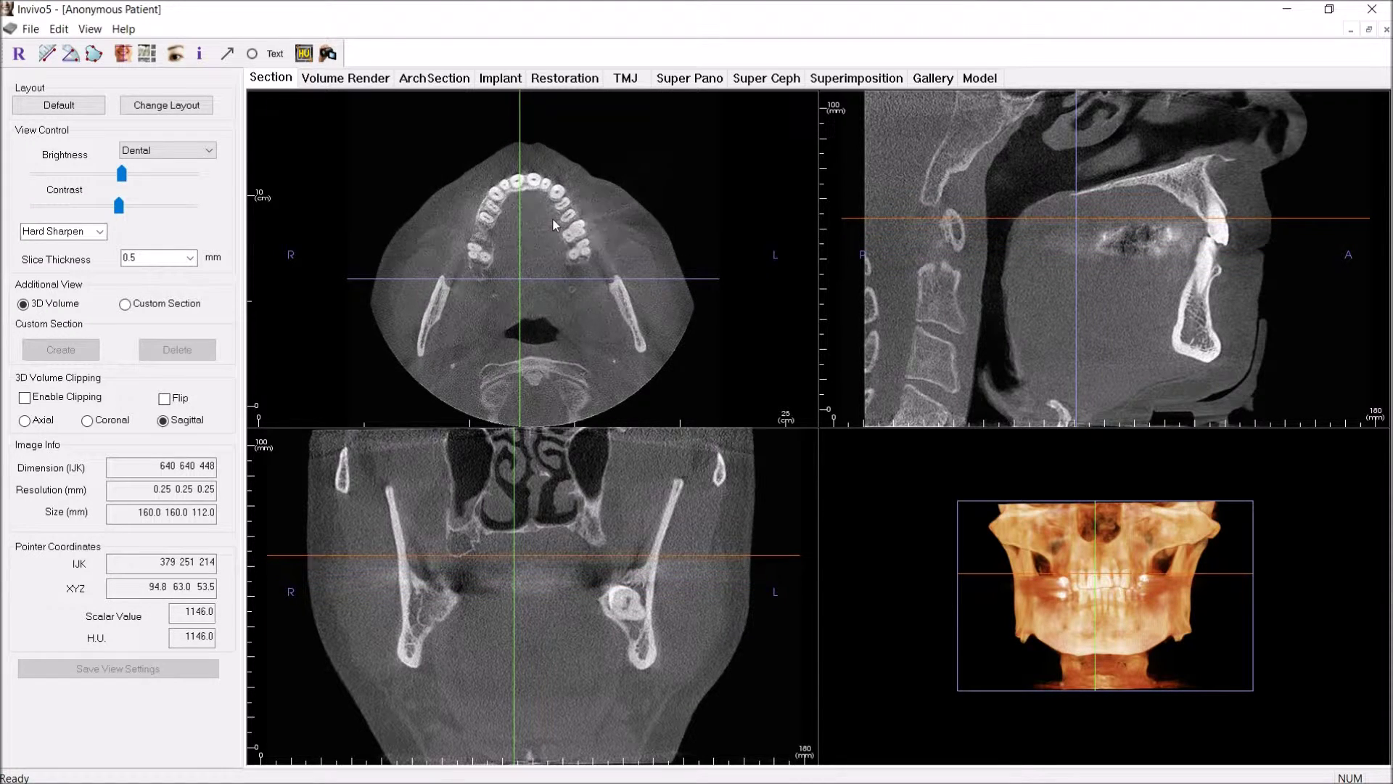
pyautogui.scroll(7, 545, 222)
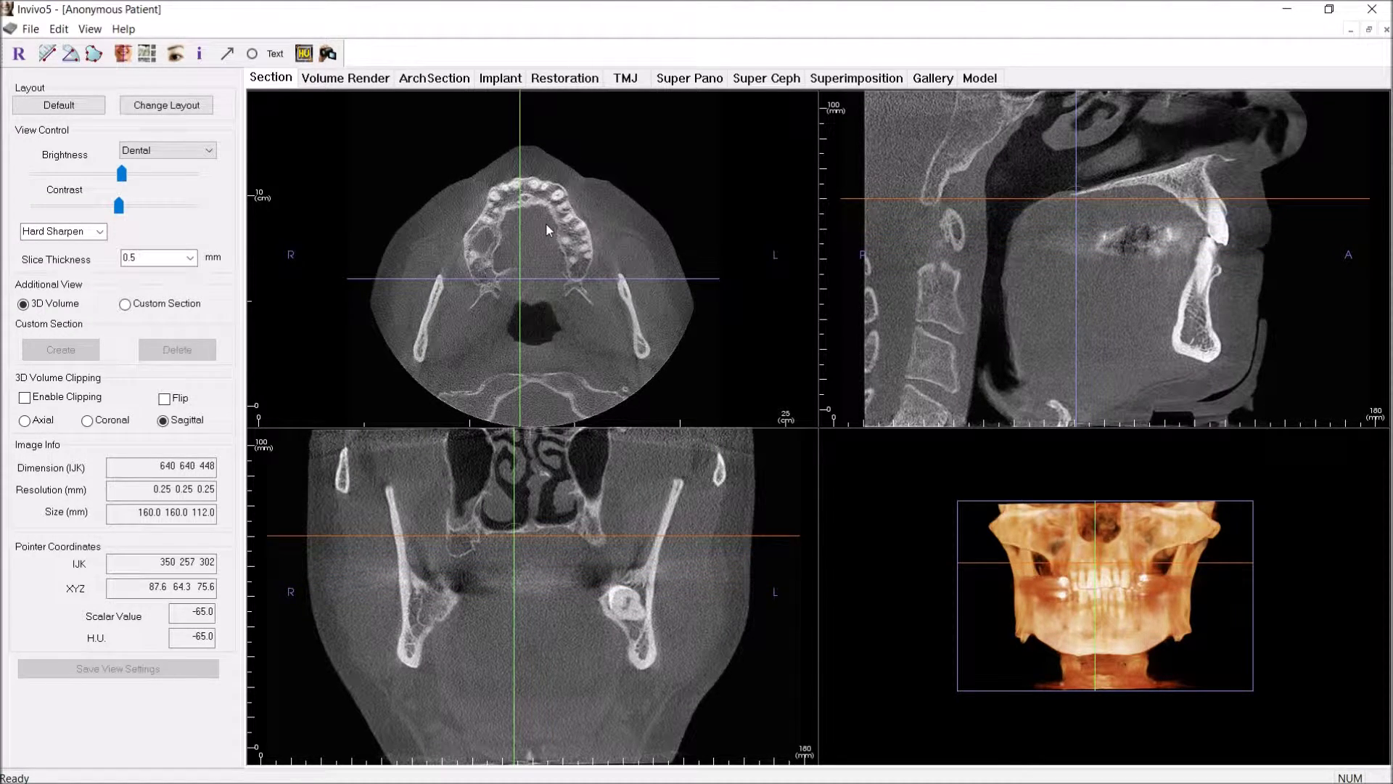
pyautogui.scroll(4, 546, 225)
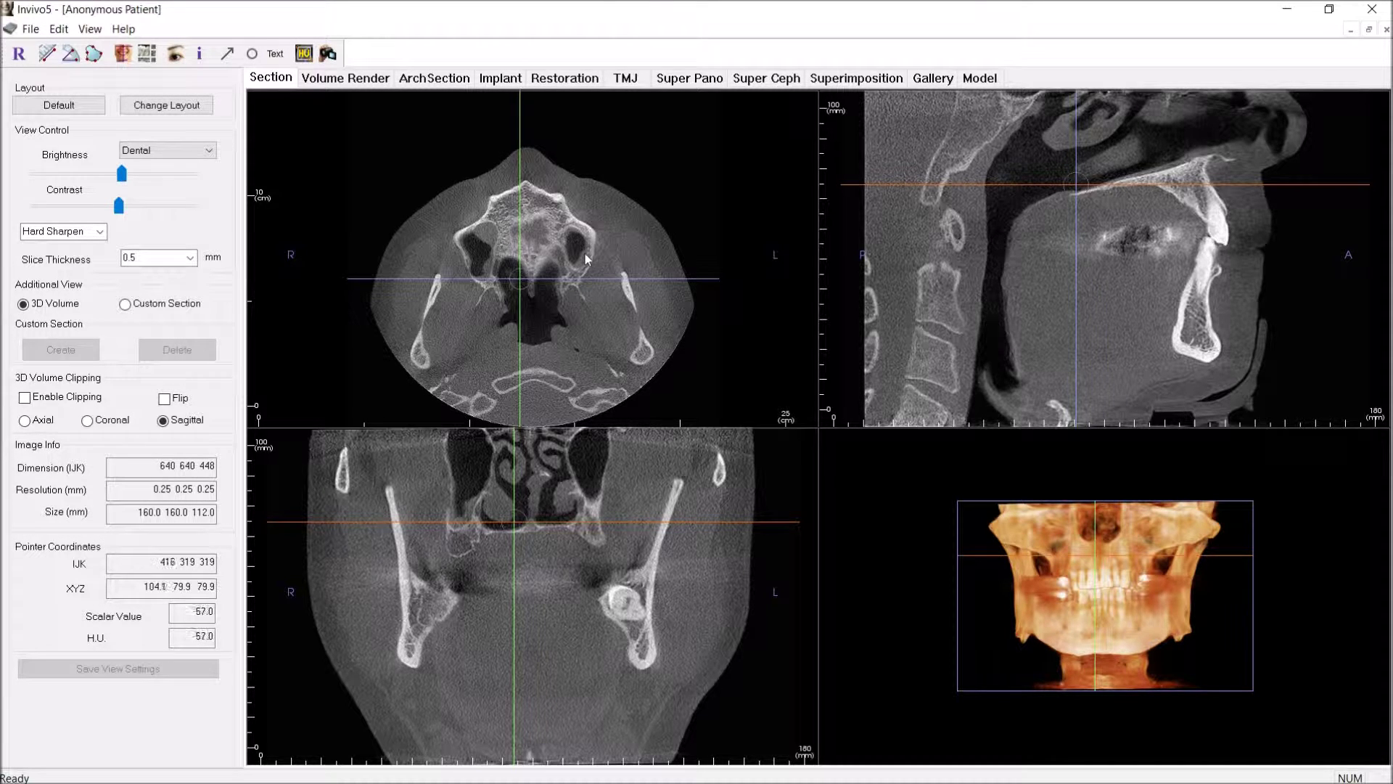
pyautogui.scroll(5, 559, 247)
pyautogui.scroll(6, 559, 247)
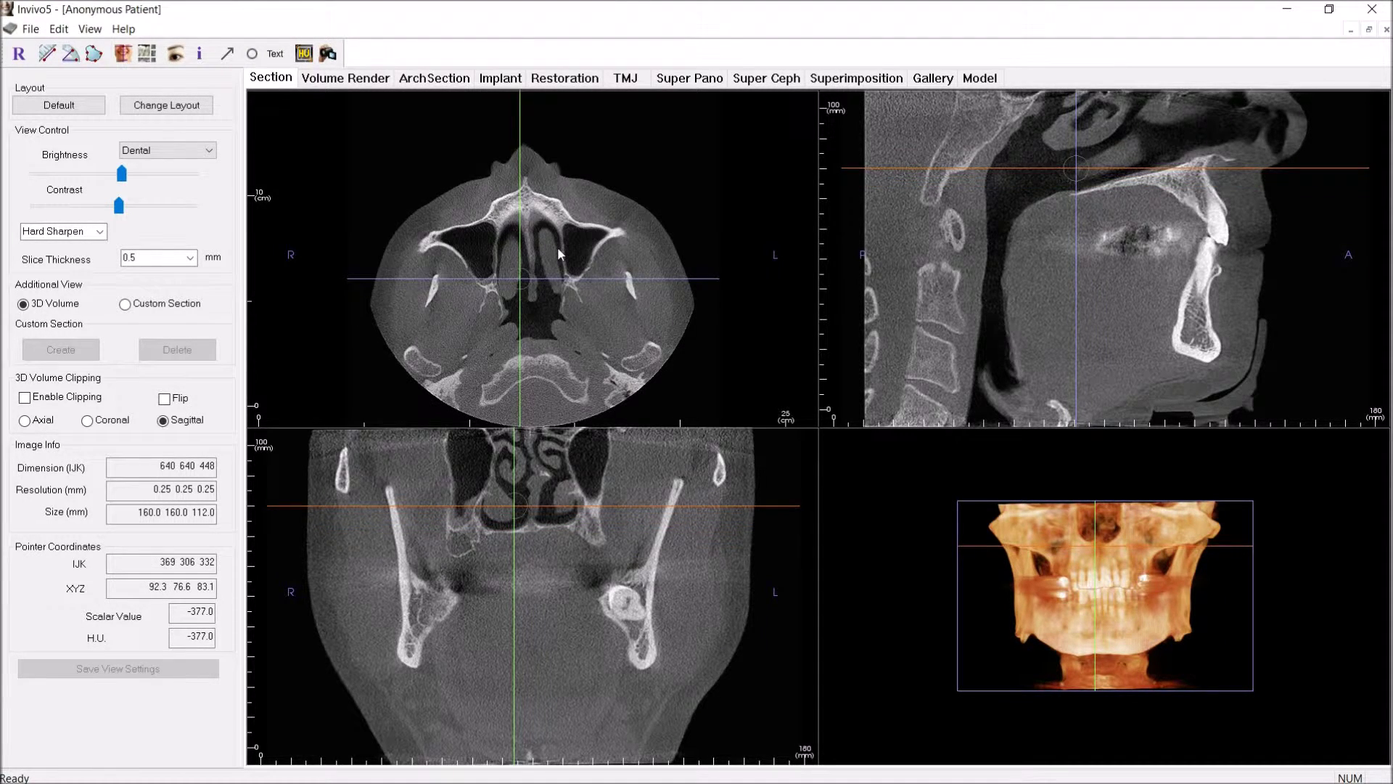
pyautogui.scroll(-5, 557, 245)
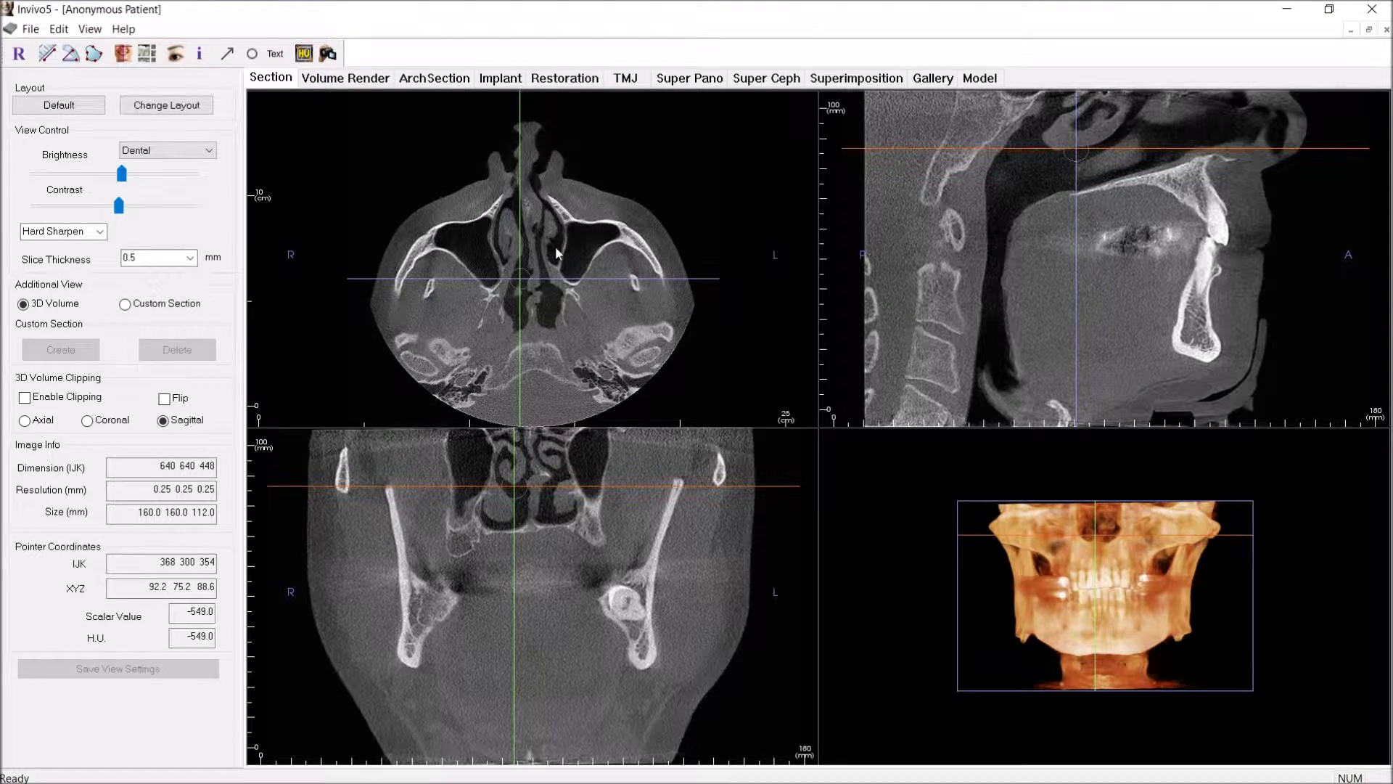
pyautogui.scroll(-3, 515, 243)
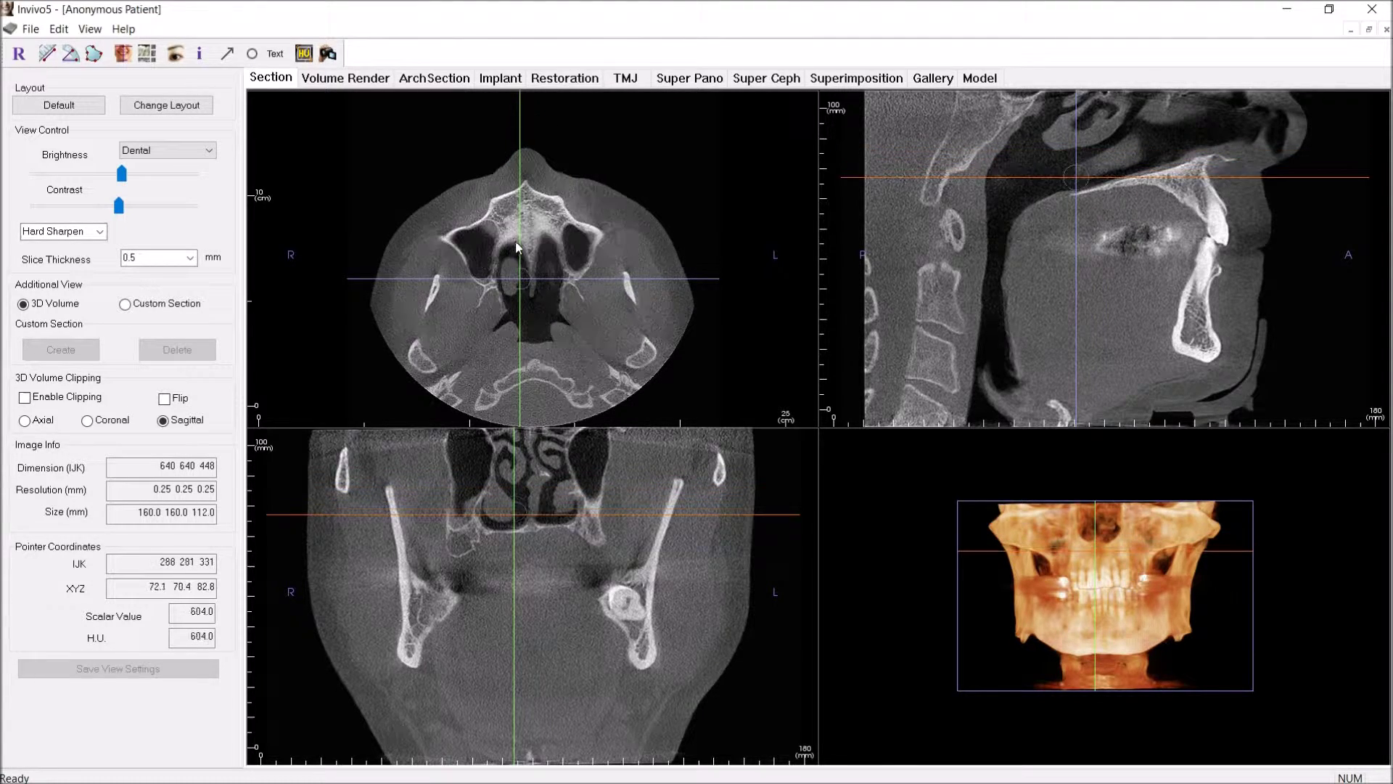
# Step: Move the coronal slice forward through the maxillary sinuses and raise the axial slice toward the skull base
pyautogui.moveTo(539, 286); pyautogui.dragTo(538, 233)
pyautogui.scroll(-3, 498, 546)
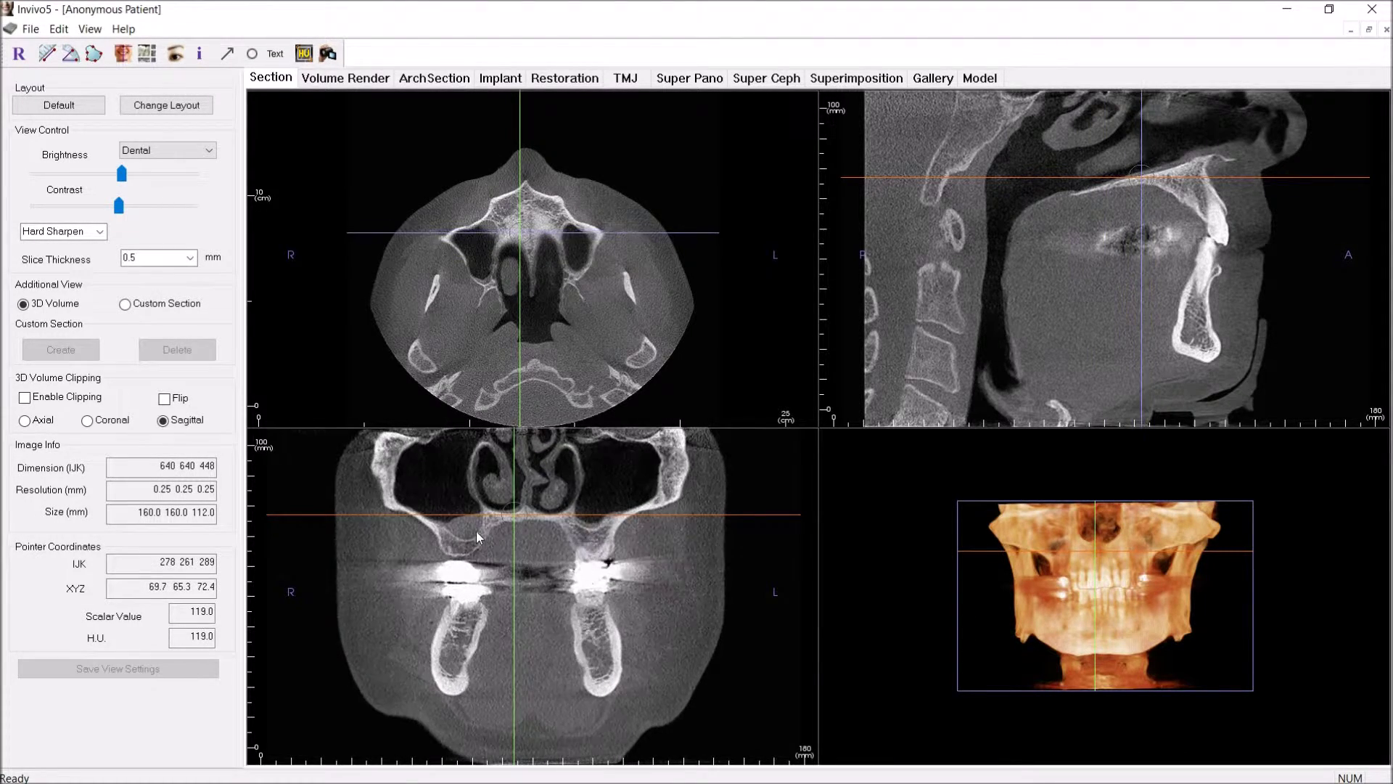
pyautogui.scroll(2, 476, 537)
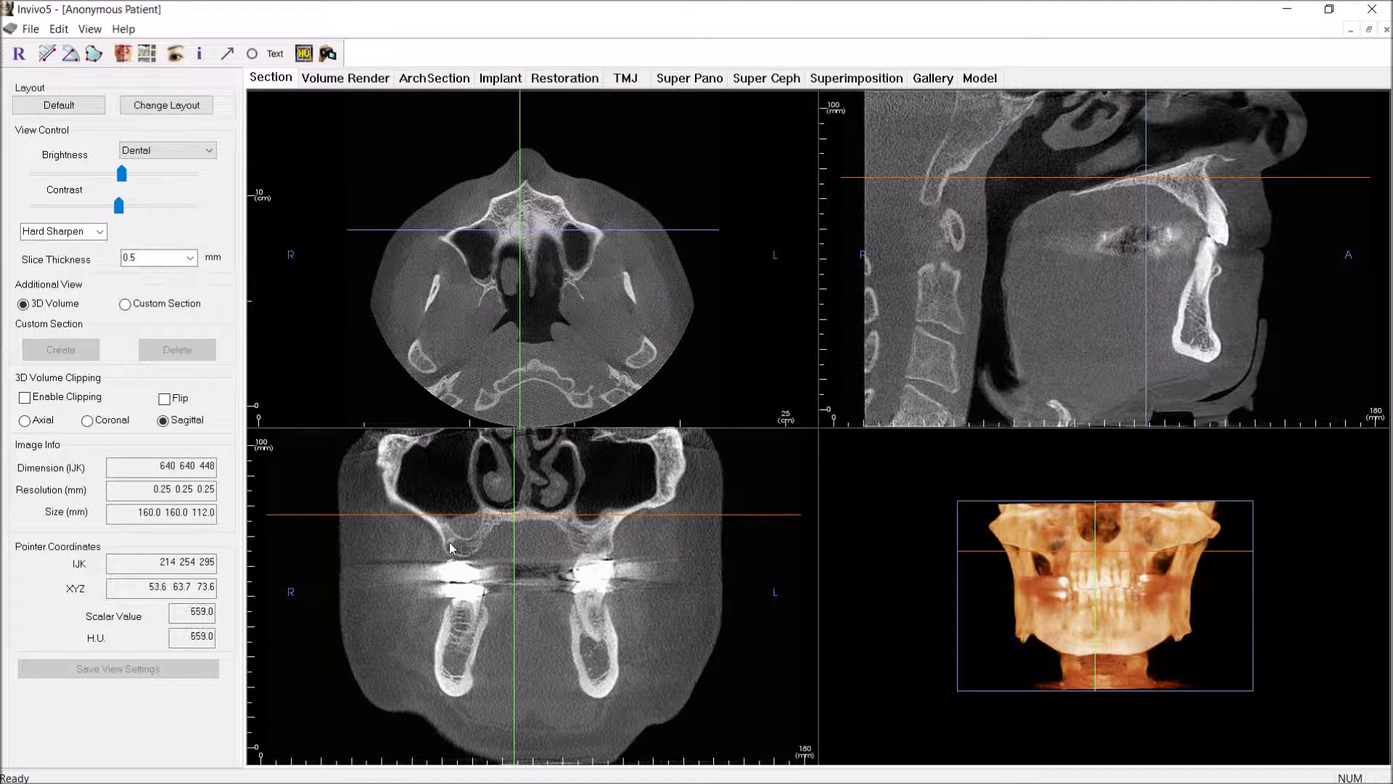
pyautogui.scroll(4, 472, 543)
pyautogui.scroll(-5, 458, 559)
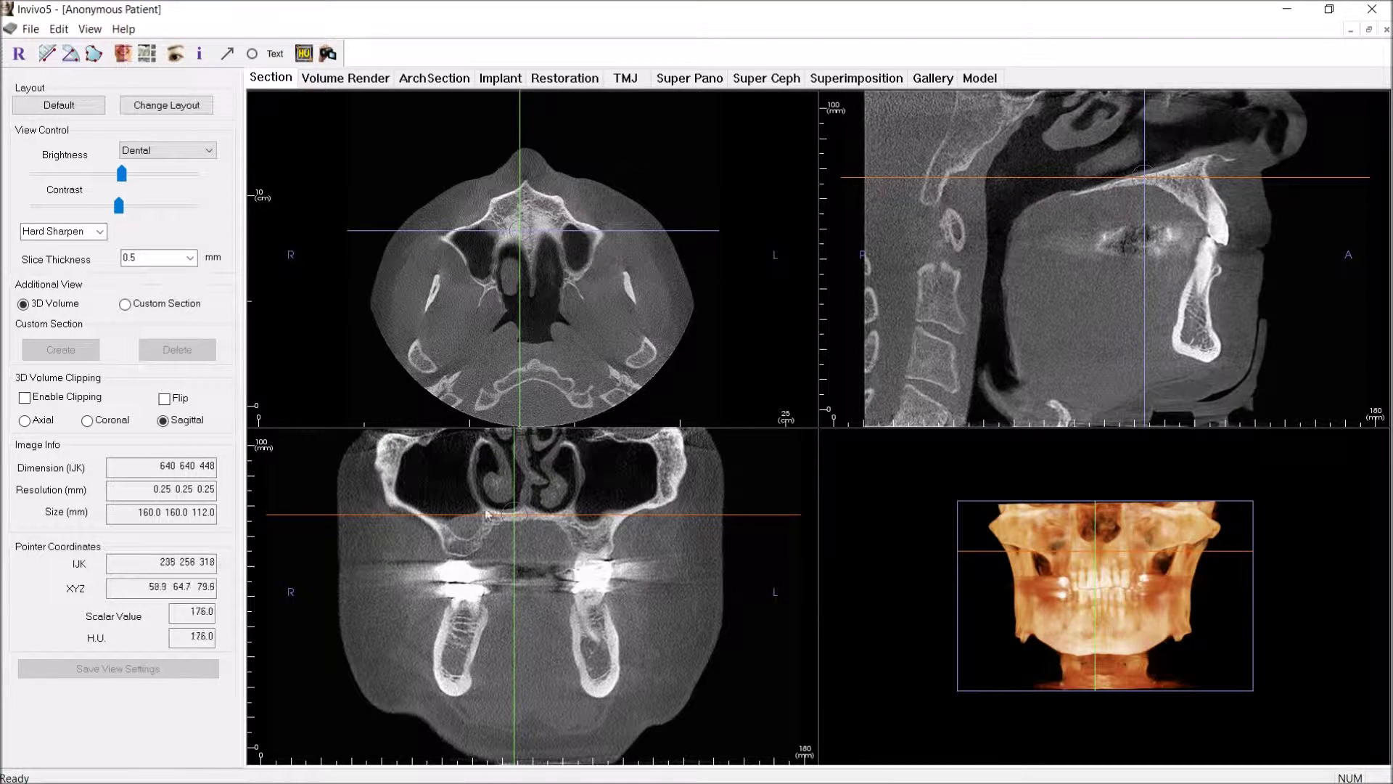
pyautogui.scroll(3, 466, 548)
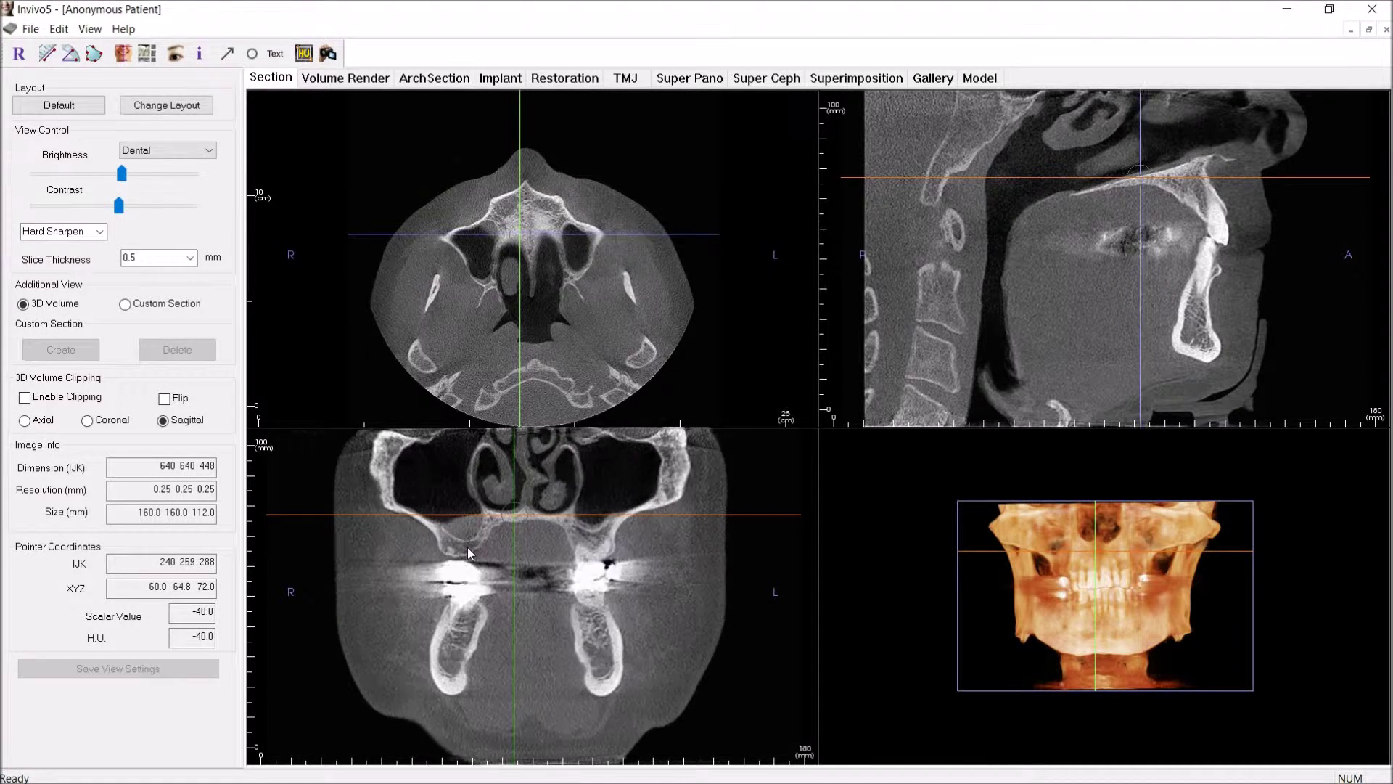
pyautogui.scroll(-5, 463, 559)
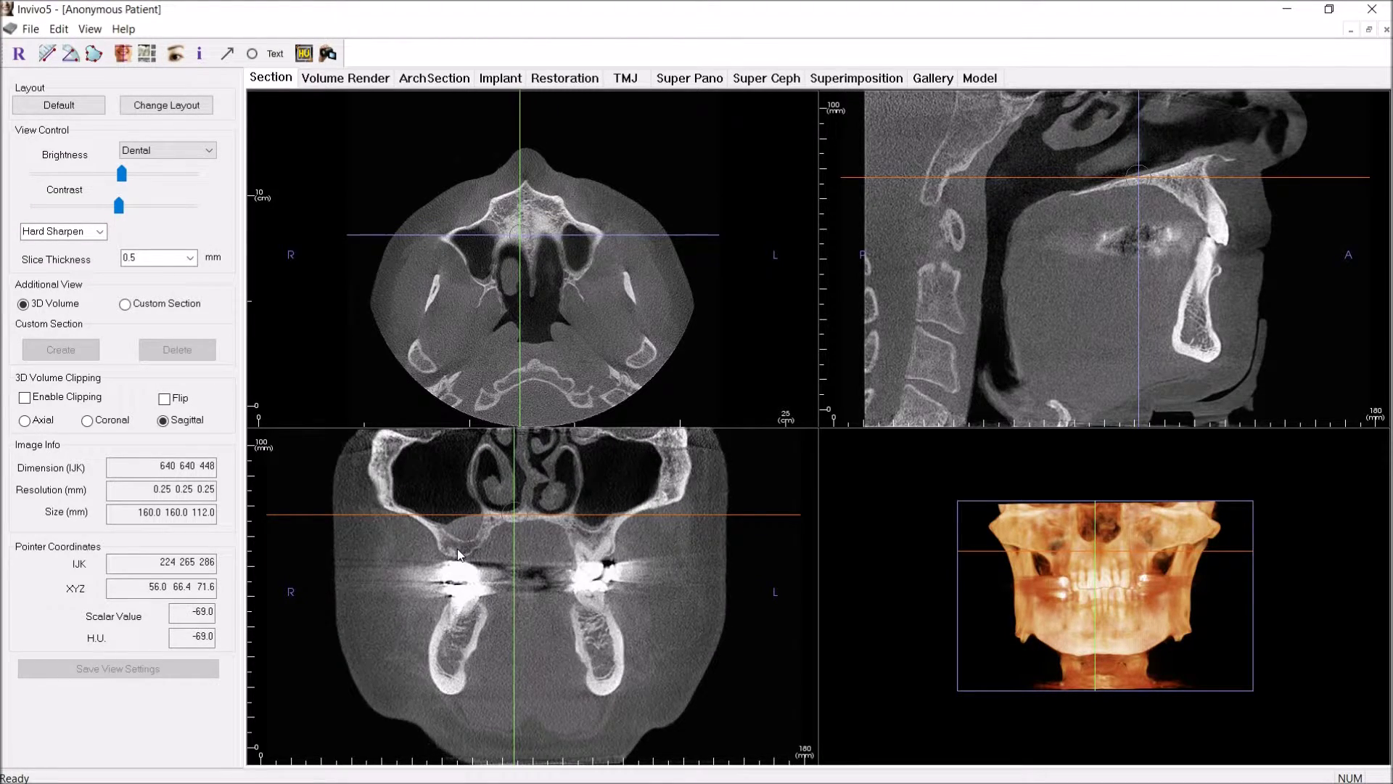
pyautogui.scroll(5, 571, 247)
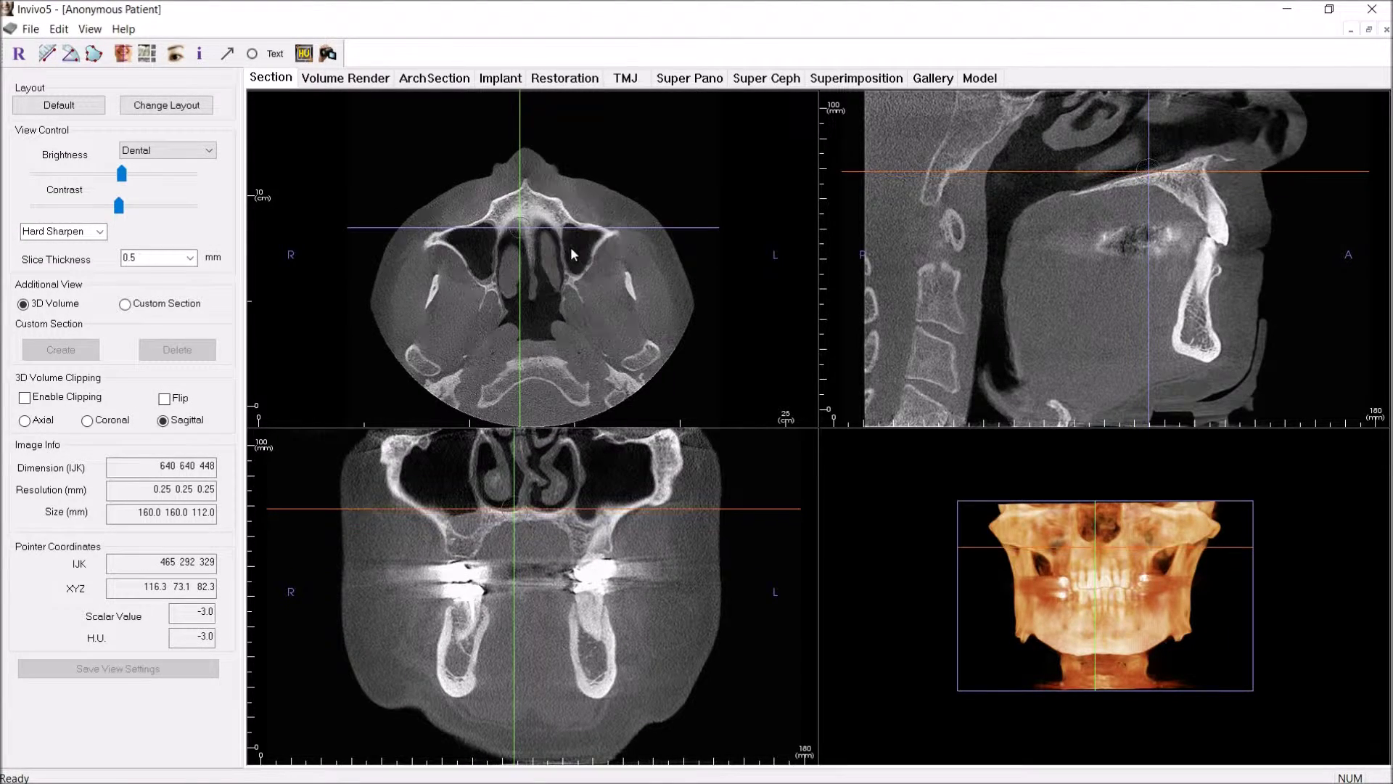
pyautogui.scroll(5, 571, 253)
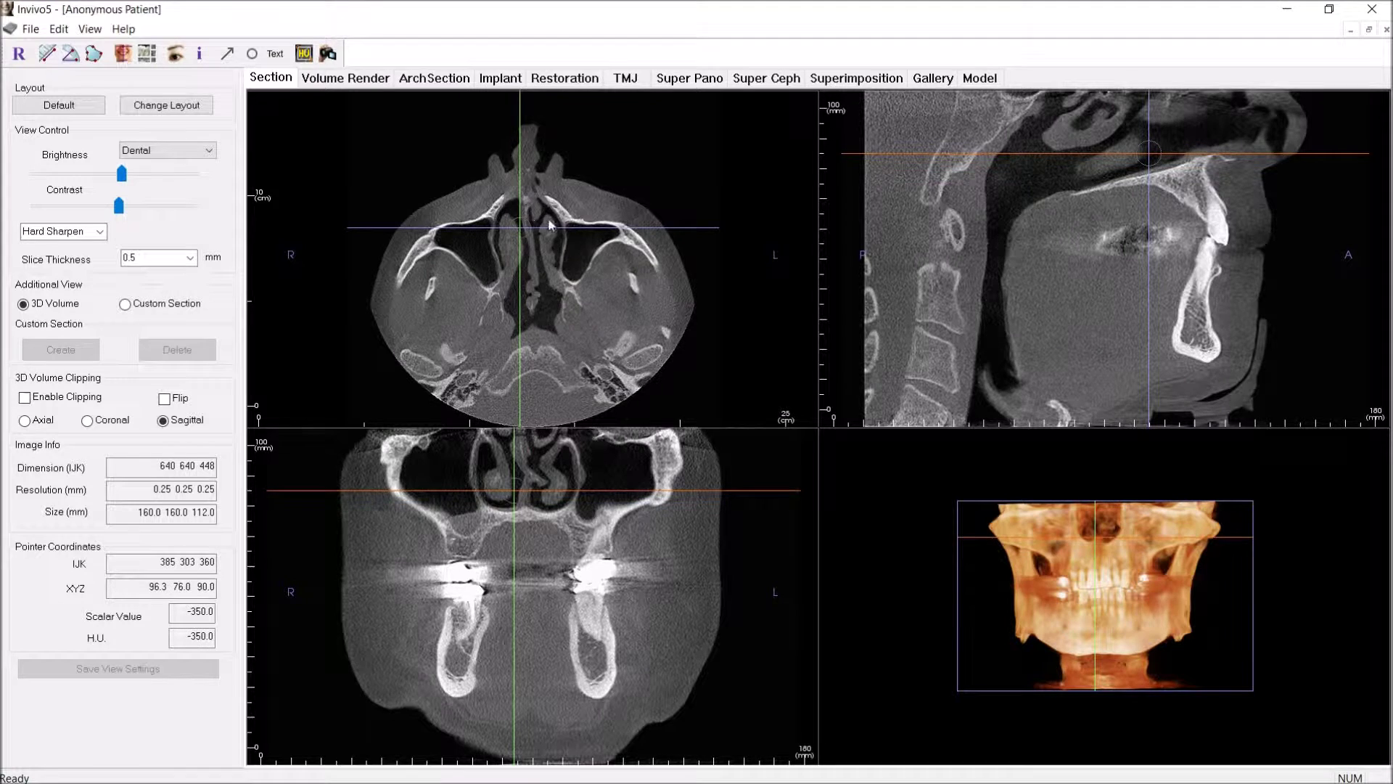
# Step: Page the axial slice up and down through the paranasal sinuses
pyautogui.scroll(3, 589, 226)
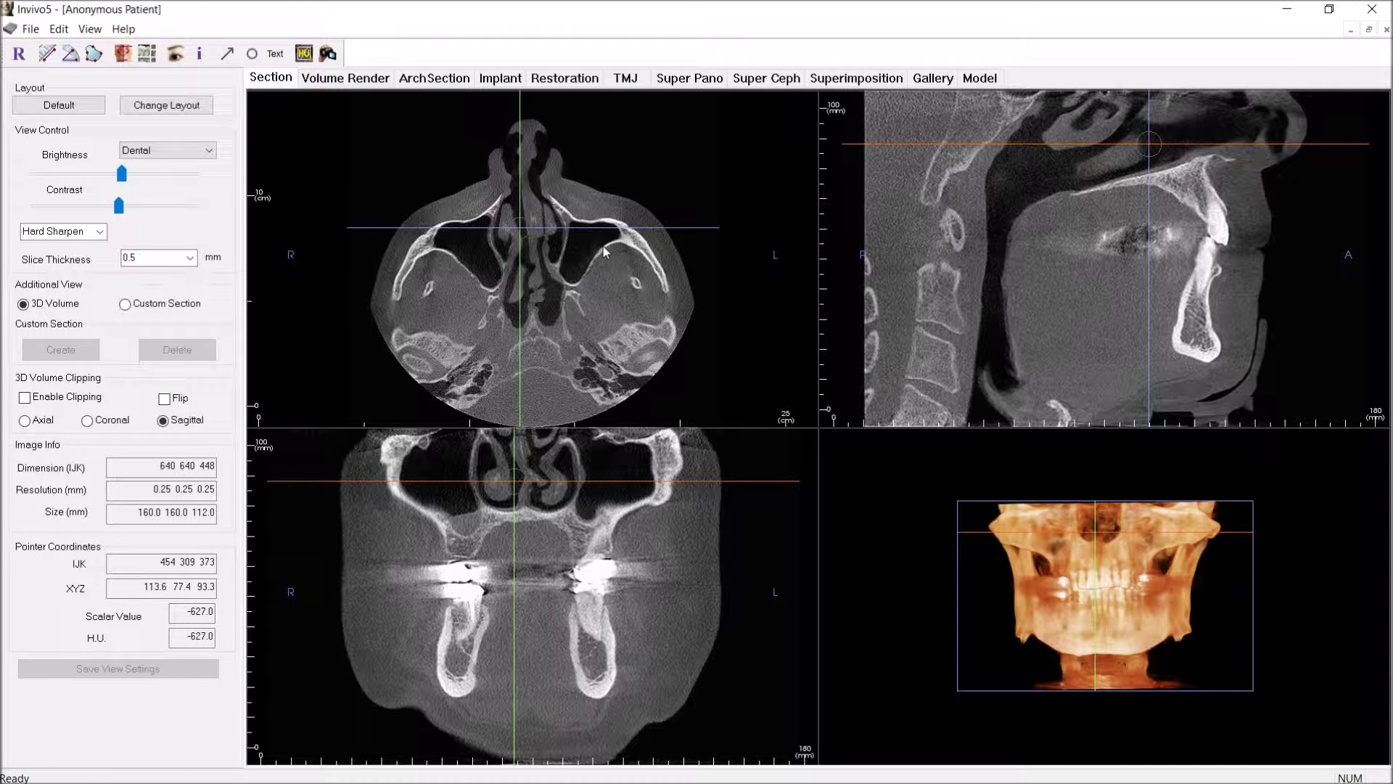
pyautogui.scroll(5, 585, 258)
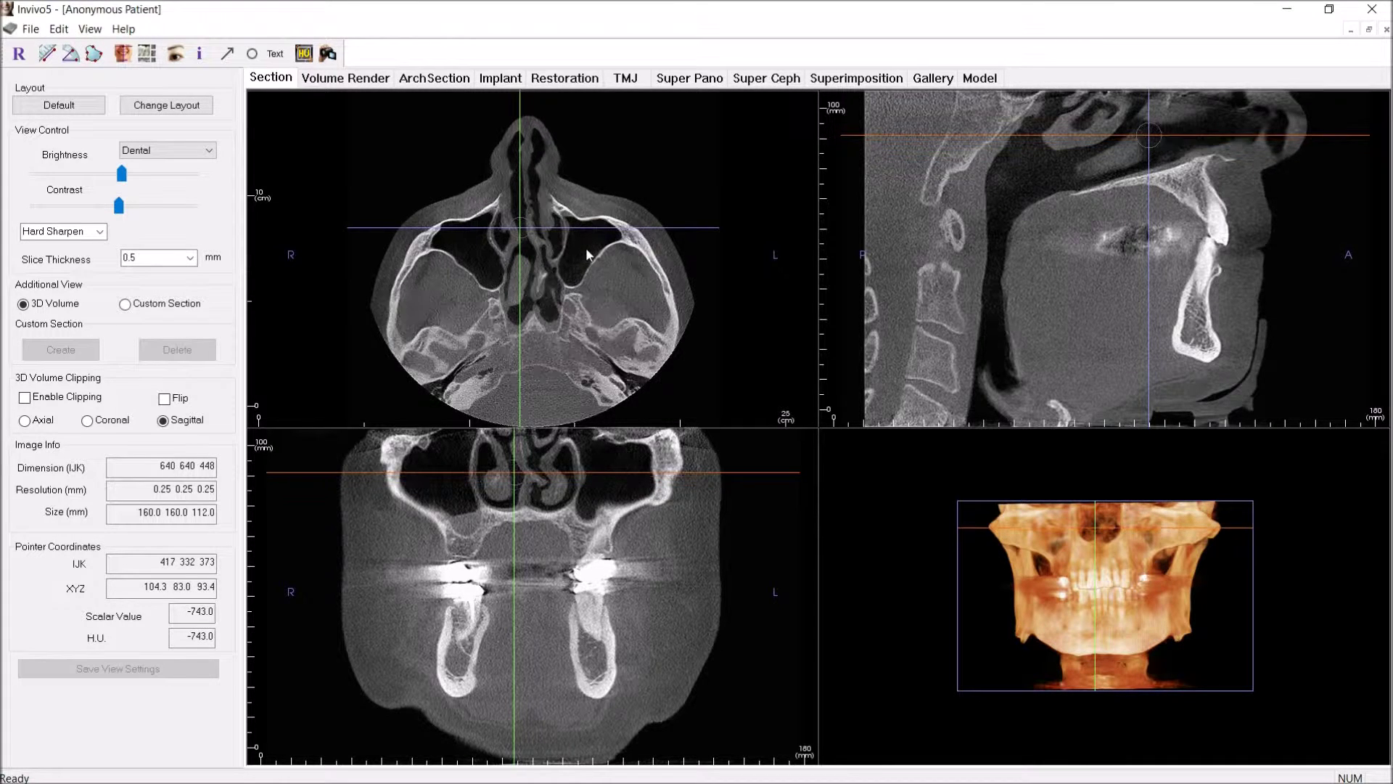
pyautogui.scroll(5, 587, 249)
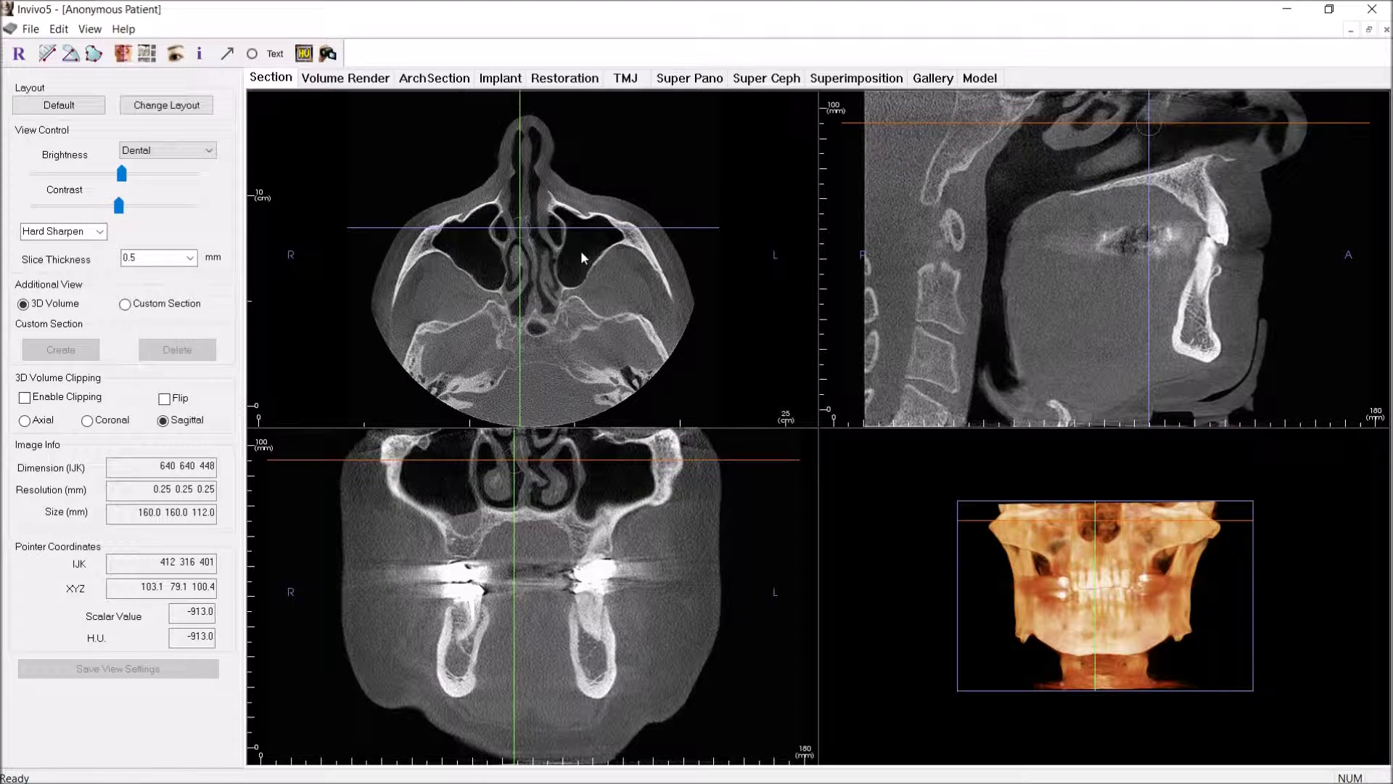
pyautogui.scroll(8, 582, 258)
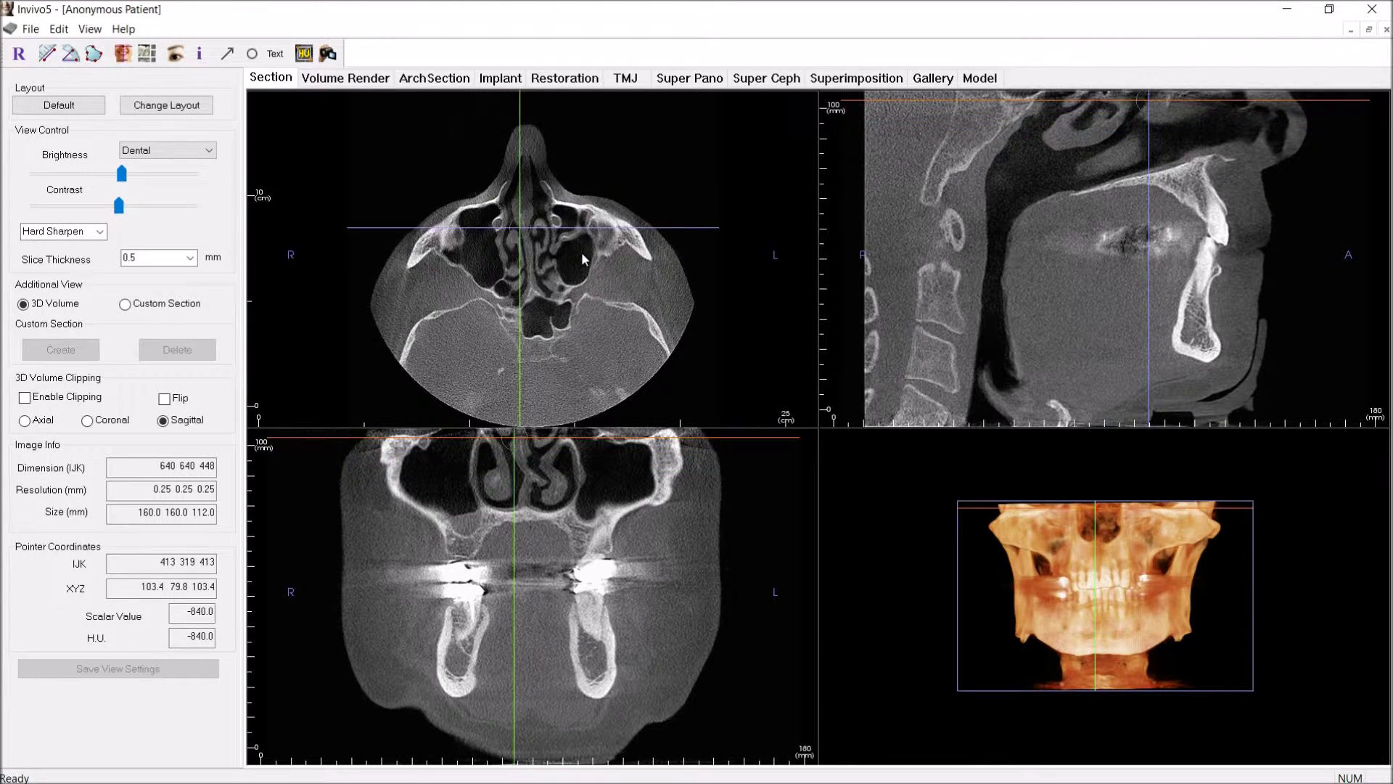
pyautogui.scroll(-5, 582, 254)
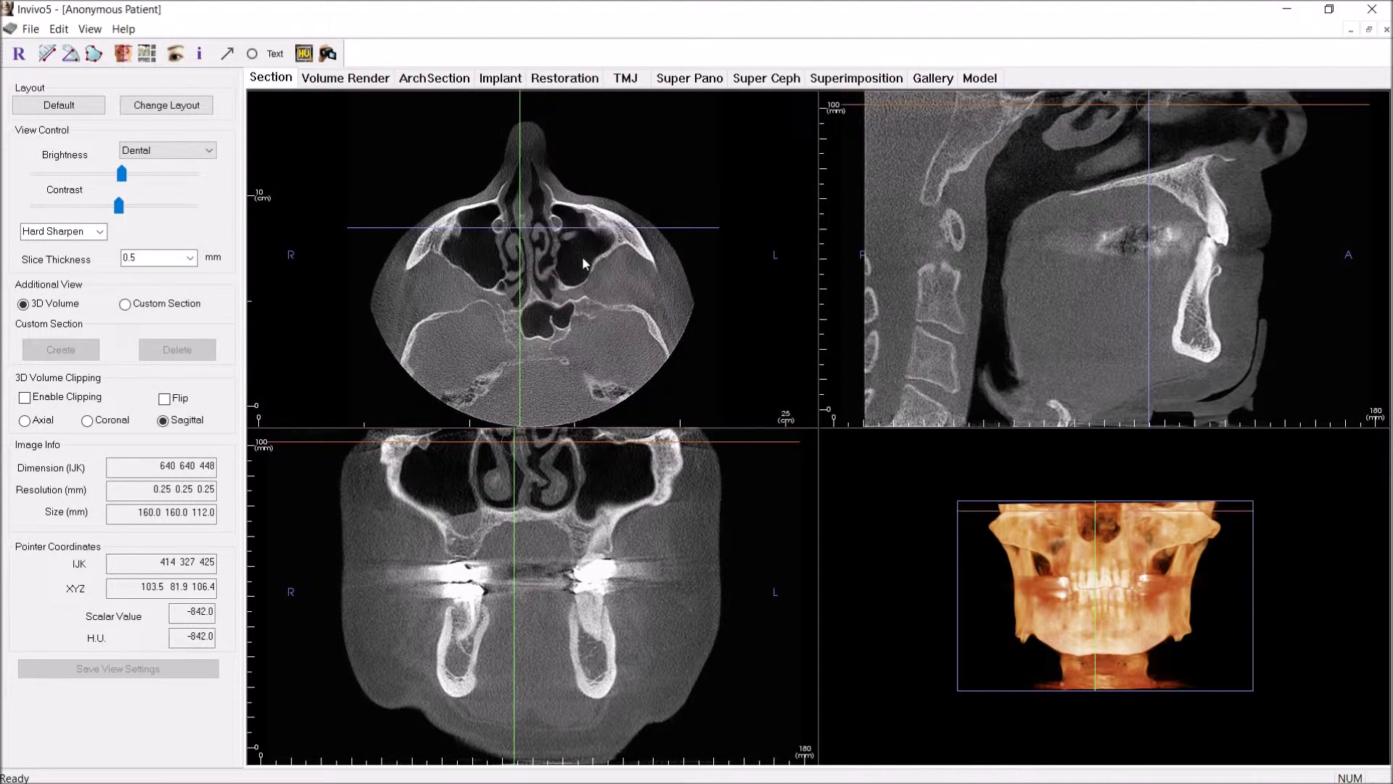
pyautogui.scroll(-5, 582, 256)
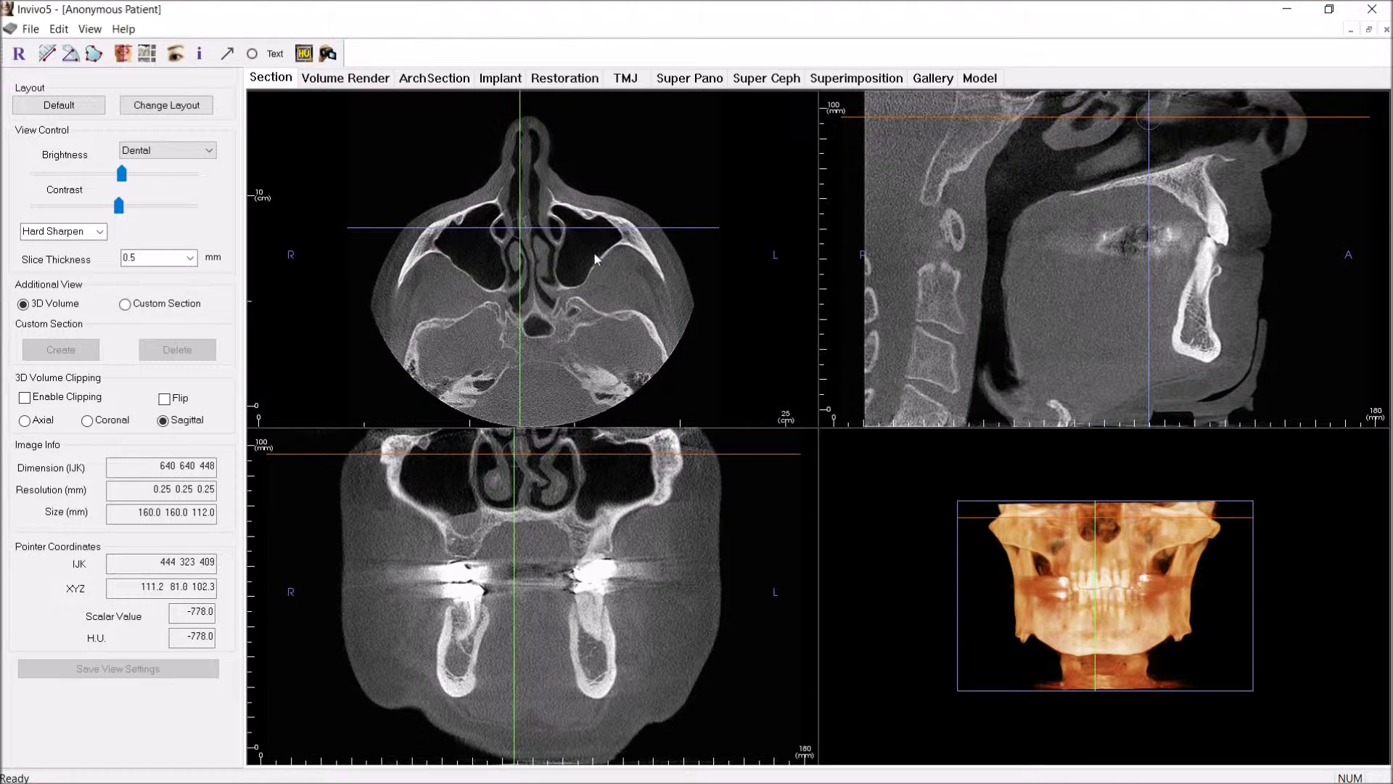
pyautogui.scroll(-2, 613, 263)
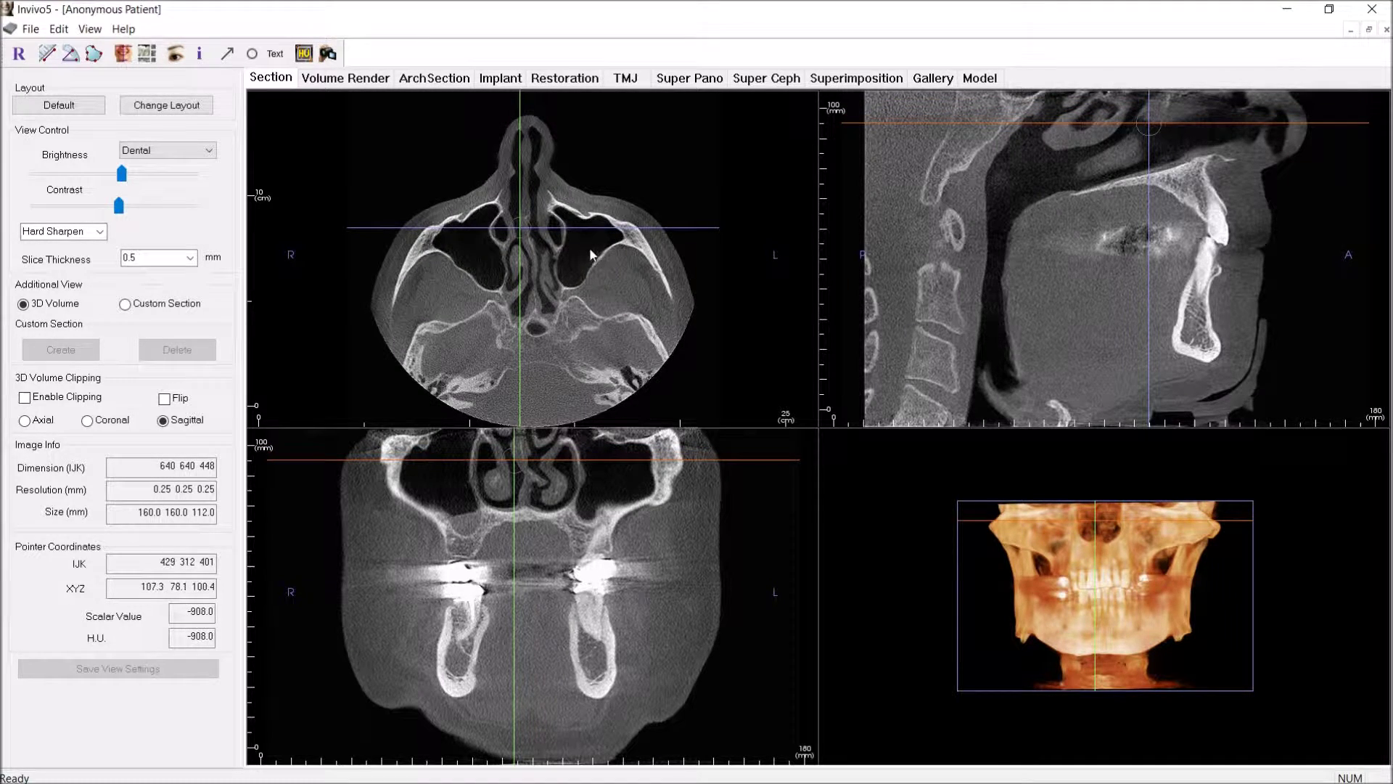
pyautogui.scroll(-2, 611, 257)
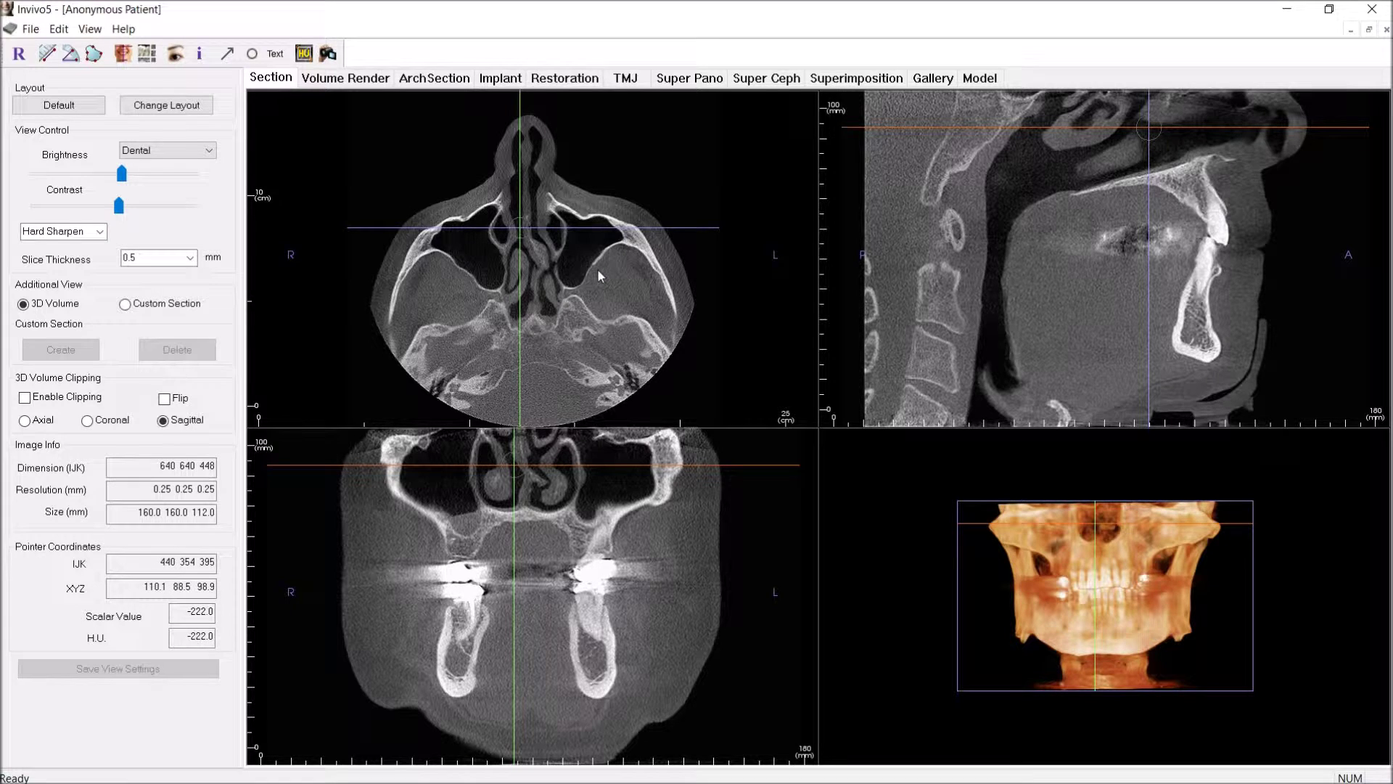
pyautogui.scroll(-2, 597, 268)
pyautogui.scroll(3, 594, 268)
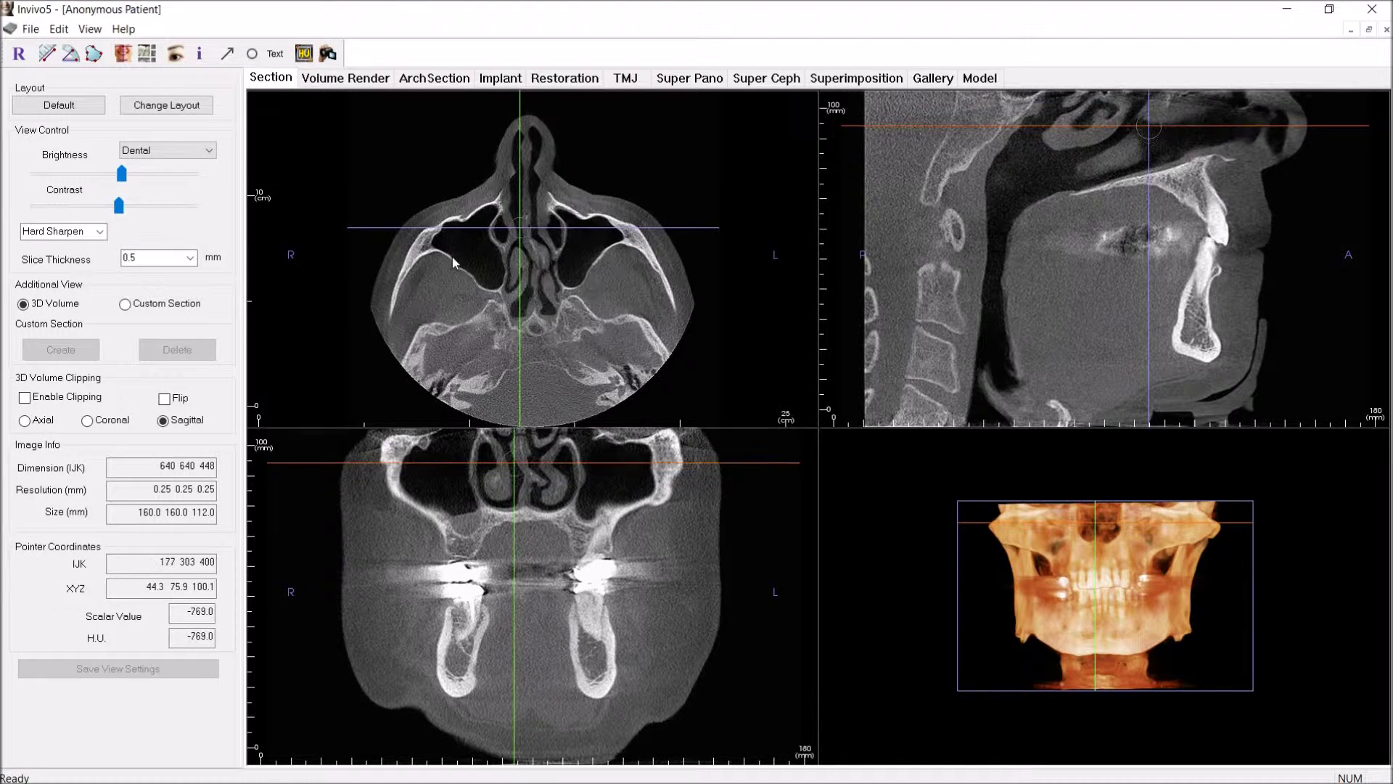
pyautogui.scroll(-4, 560, 259)
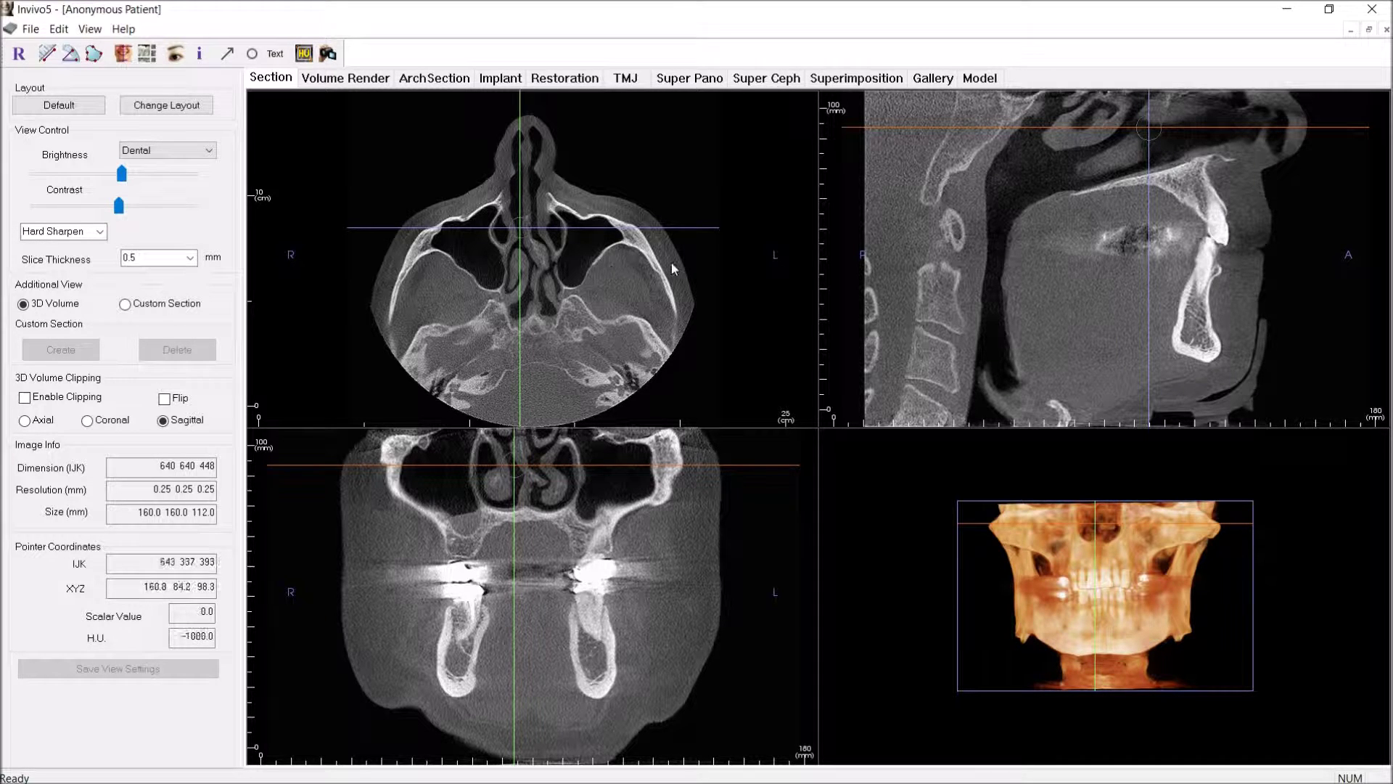
pyautogui.scroll(1, 557, 268)
pyautogui.scroll(10, 553, 261)
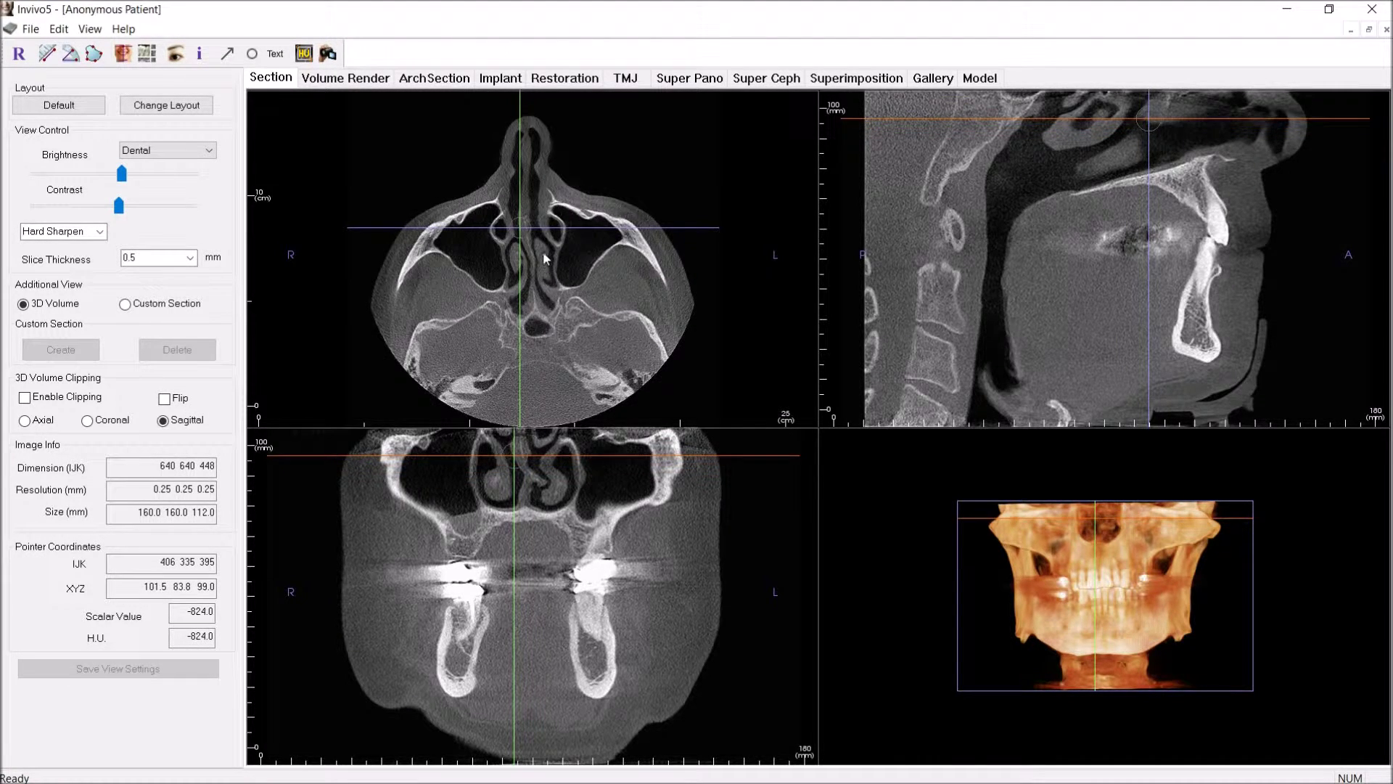
pyautogui.scroll(3, 557, 222)
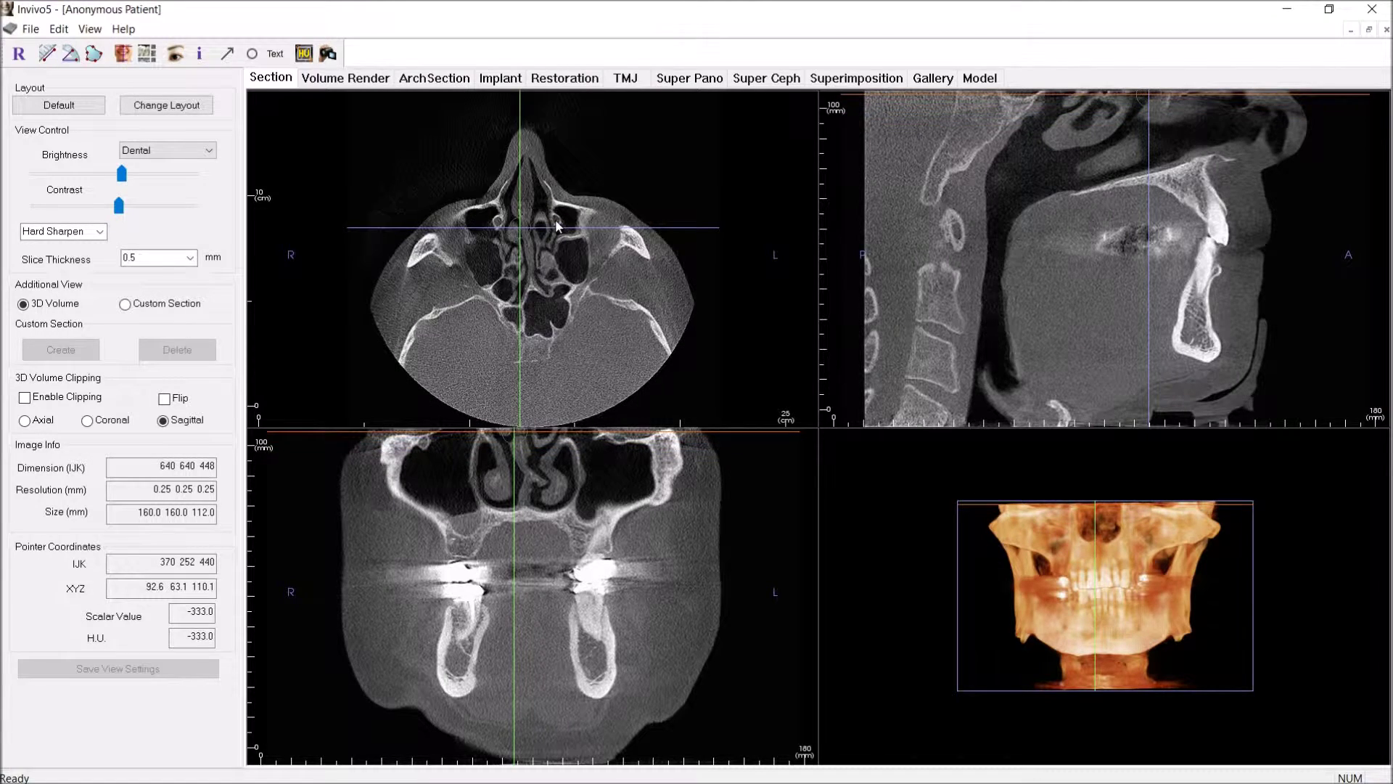
pyautogui.scroll(-1, 555, 219)
pyautogui.scroll(-1, 555, 219)
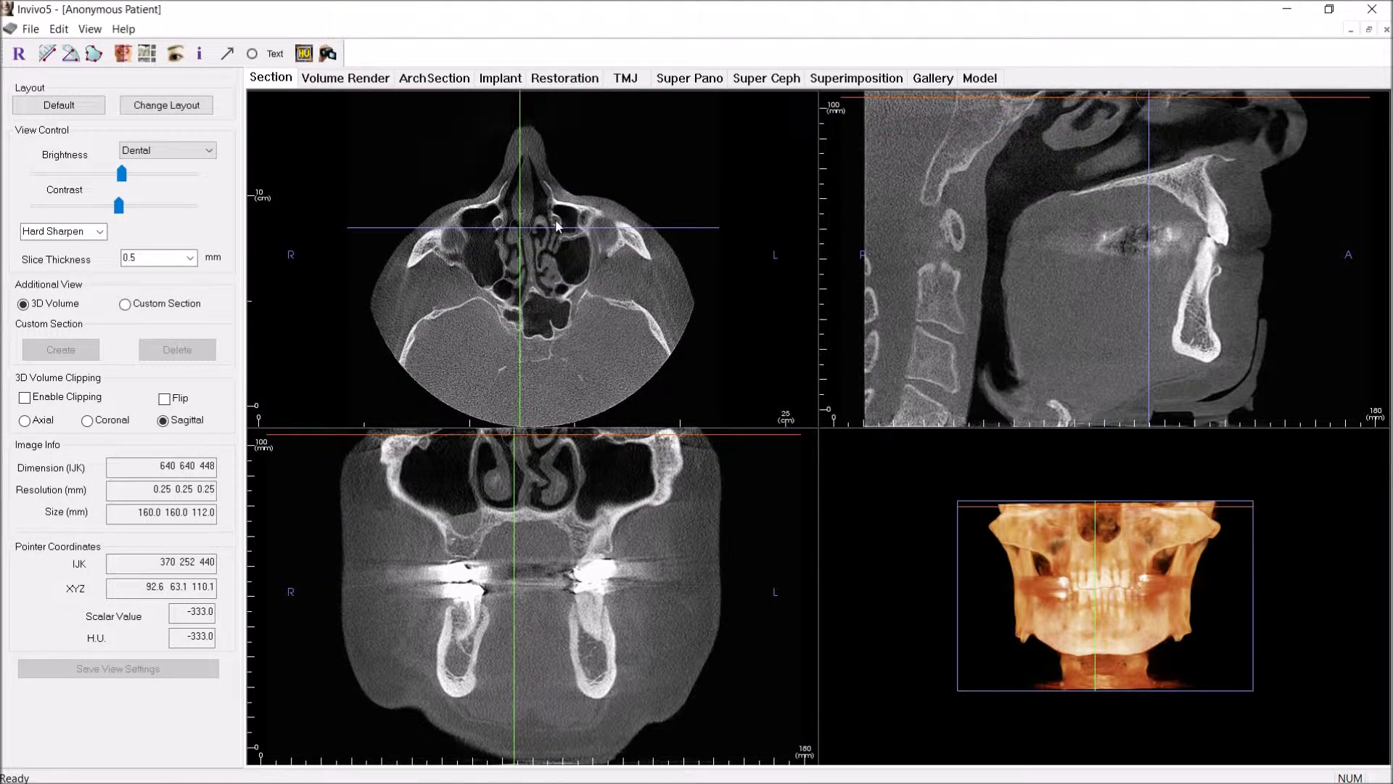
pyautogui.scroll(5, 555, 219)
pyautogui.scroll(-2, 581, 216)
pyautogui.scroll(-5, 581, 216)
# Step: Nudge the coronal slice forward and lower the axial slice to the nasal septum and sphenoid sinus
pyautogui.moveTo(547, 229); pyautogui.dragTo(559, 224)
pyautogui.scroll(-1, 567, 233)
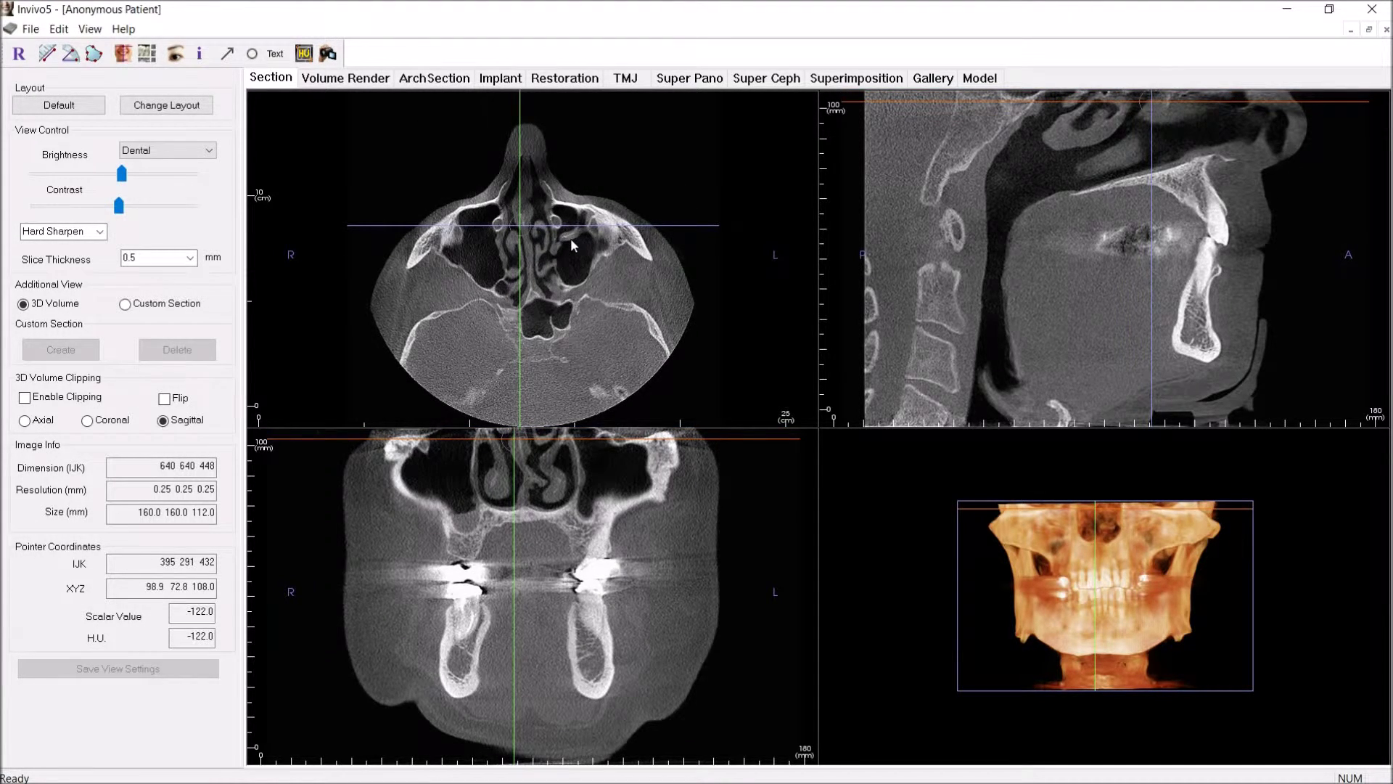
pyautogui.scroll(-2, 570, 238)
pyautogui.scroll(-3, 547, 237)
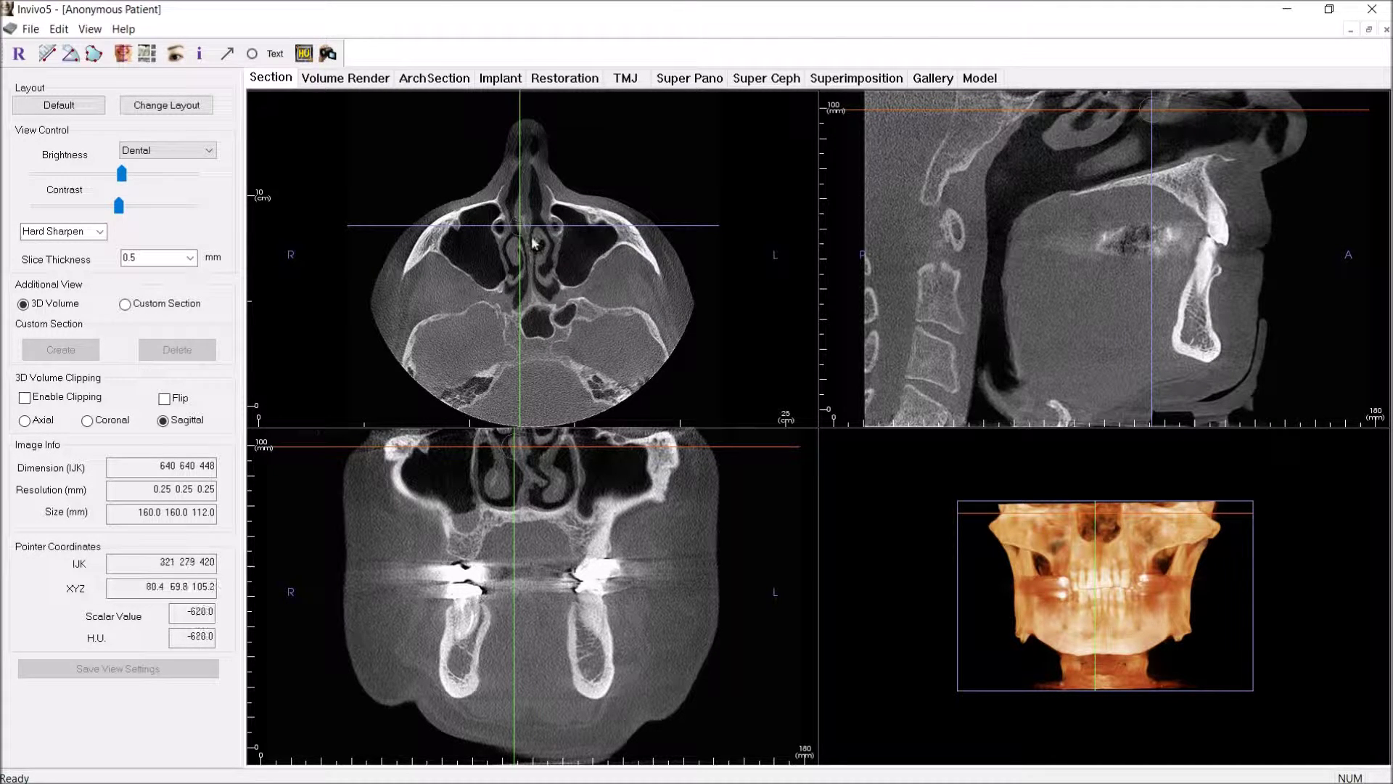
# Step: Re-centre the axial crosshair and page down through the lower maxillary sinuses
pyautogui.moveTo(523, 234); pyautogui.dragTo(543, 247)
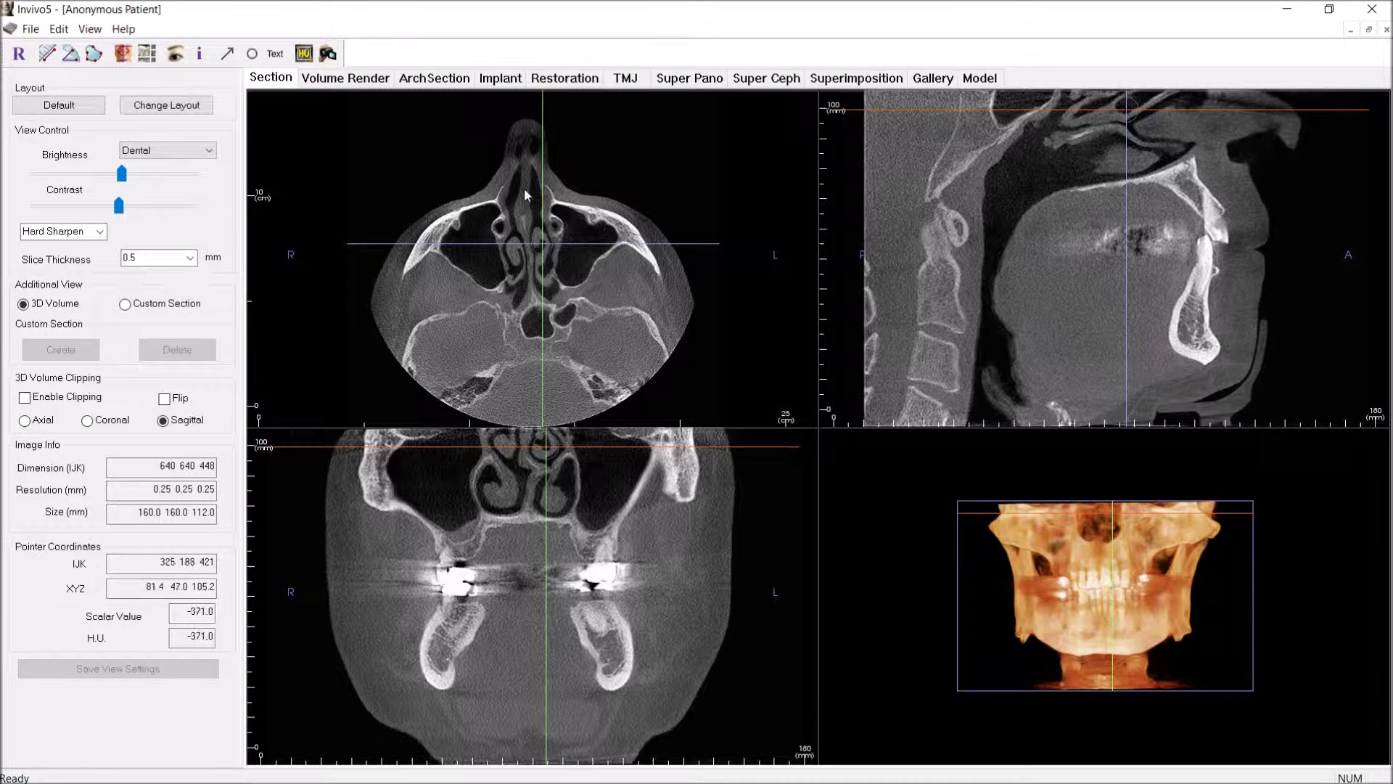
pyautogui.scroll(-5, 586, 236)
pyautogui.scroll(-5, 583, 258)
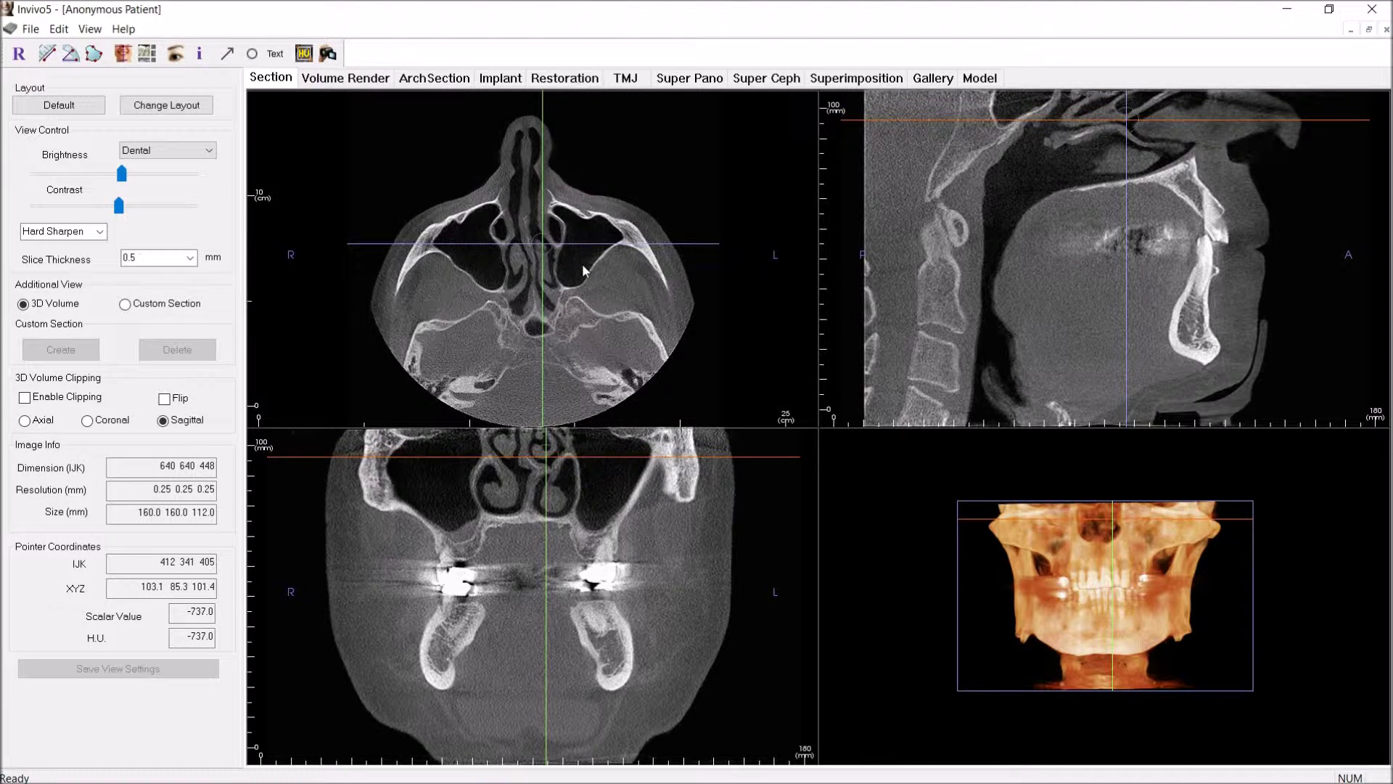
pyautogui.scroll(-5, 578, 258)
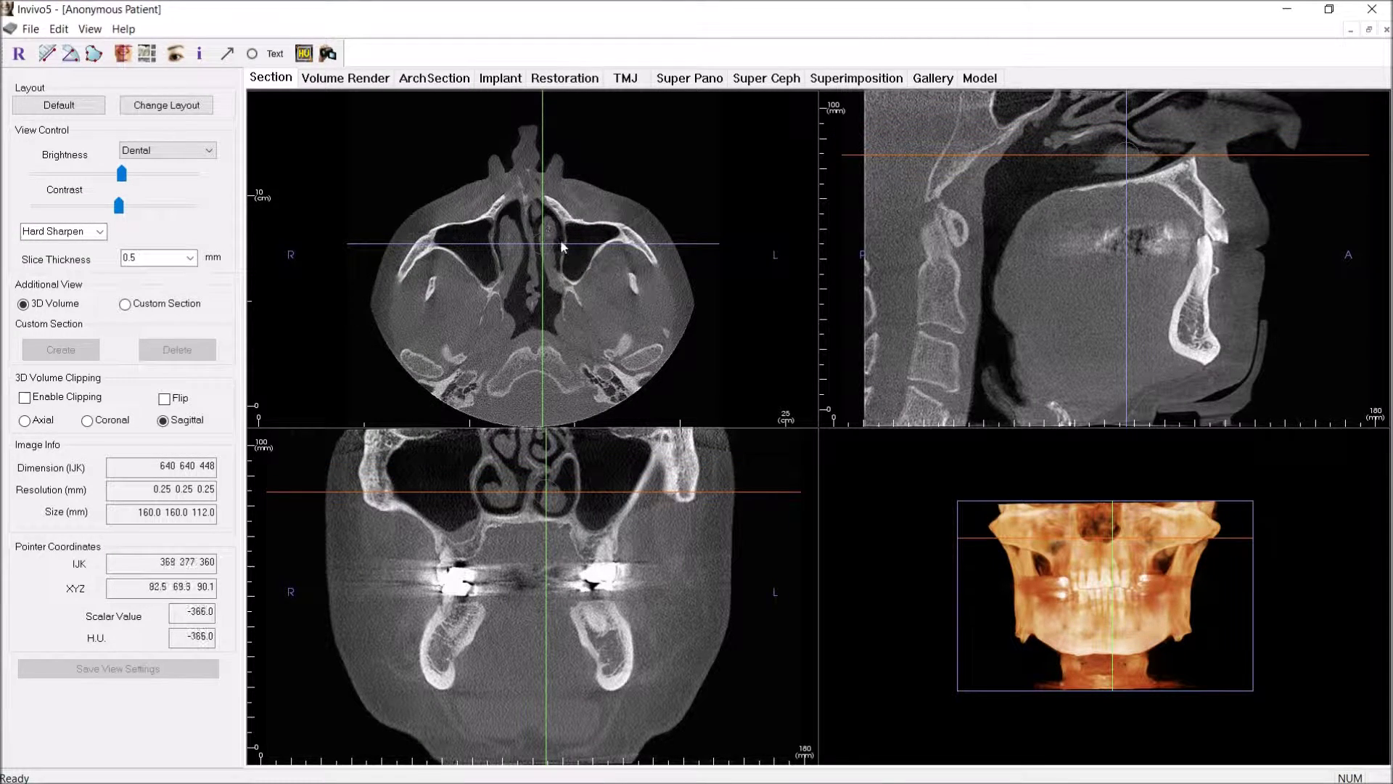
pyautogui.scroll(-1, 572, 254)
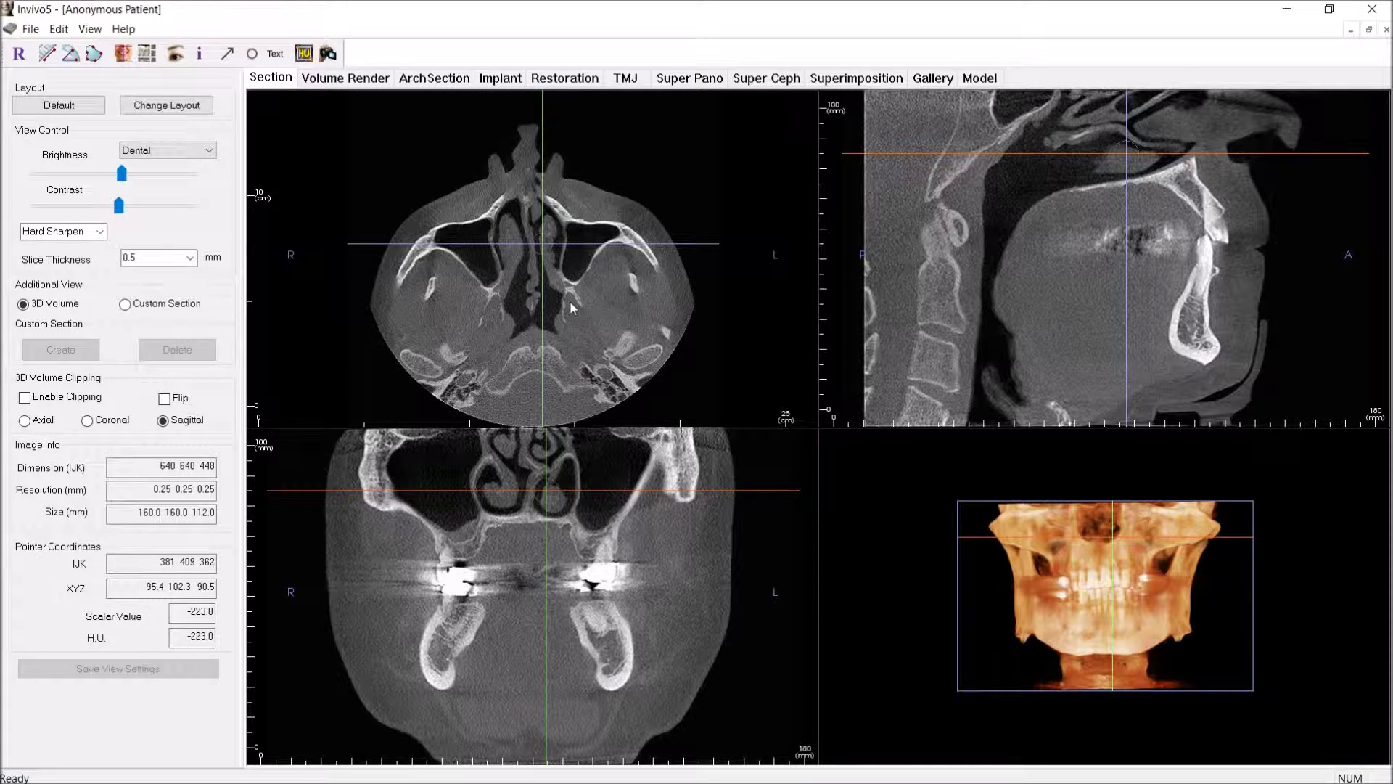
pyautogui.scroll(-5, 568, 296)
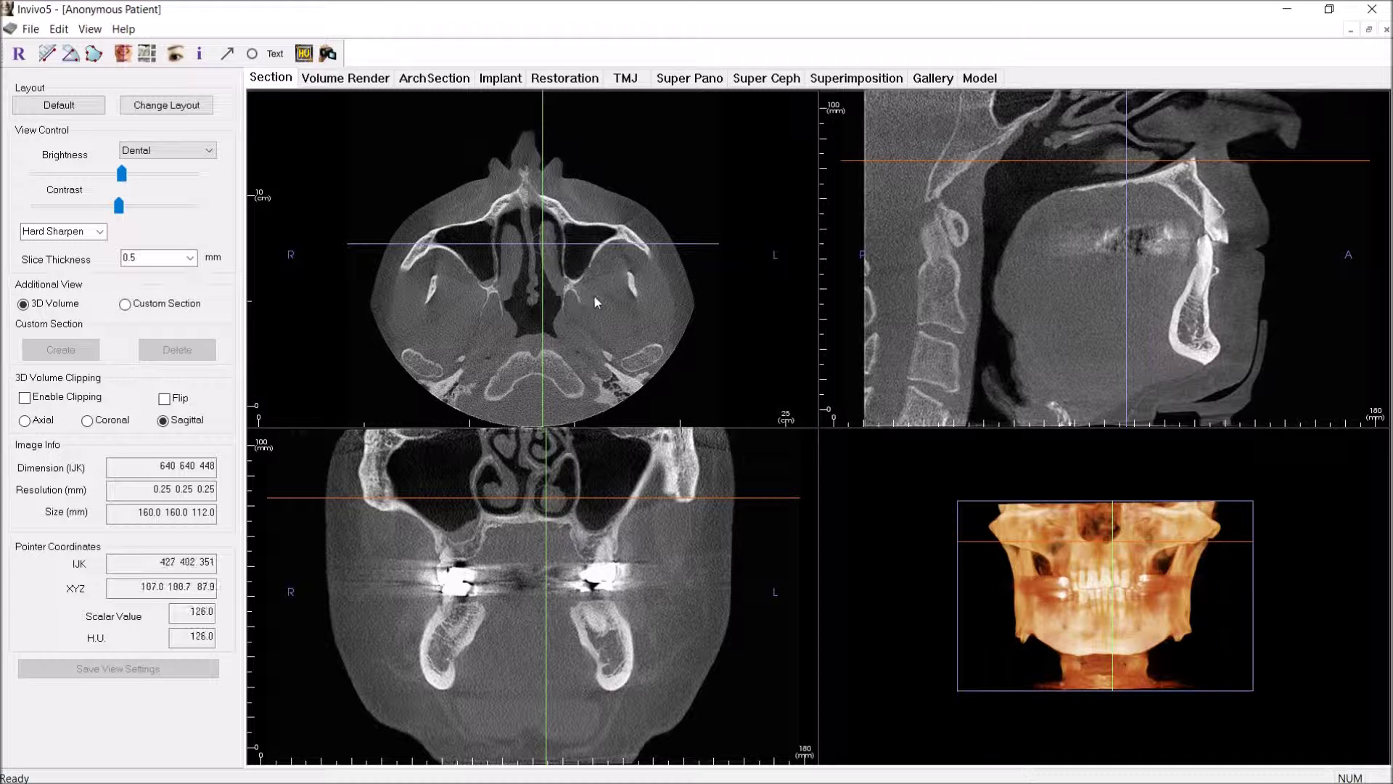
# Step: Step the axial slices back and forth down to the upper dental arch and maxillary teeth
pyautogui.scroll(5, 566, 294)
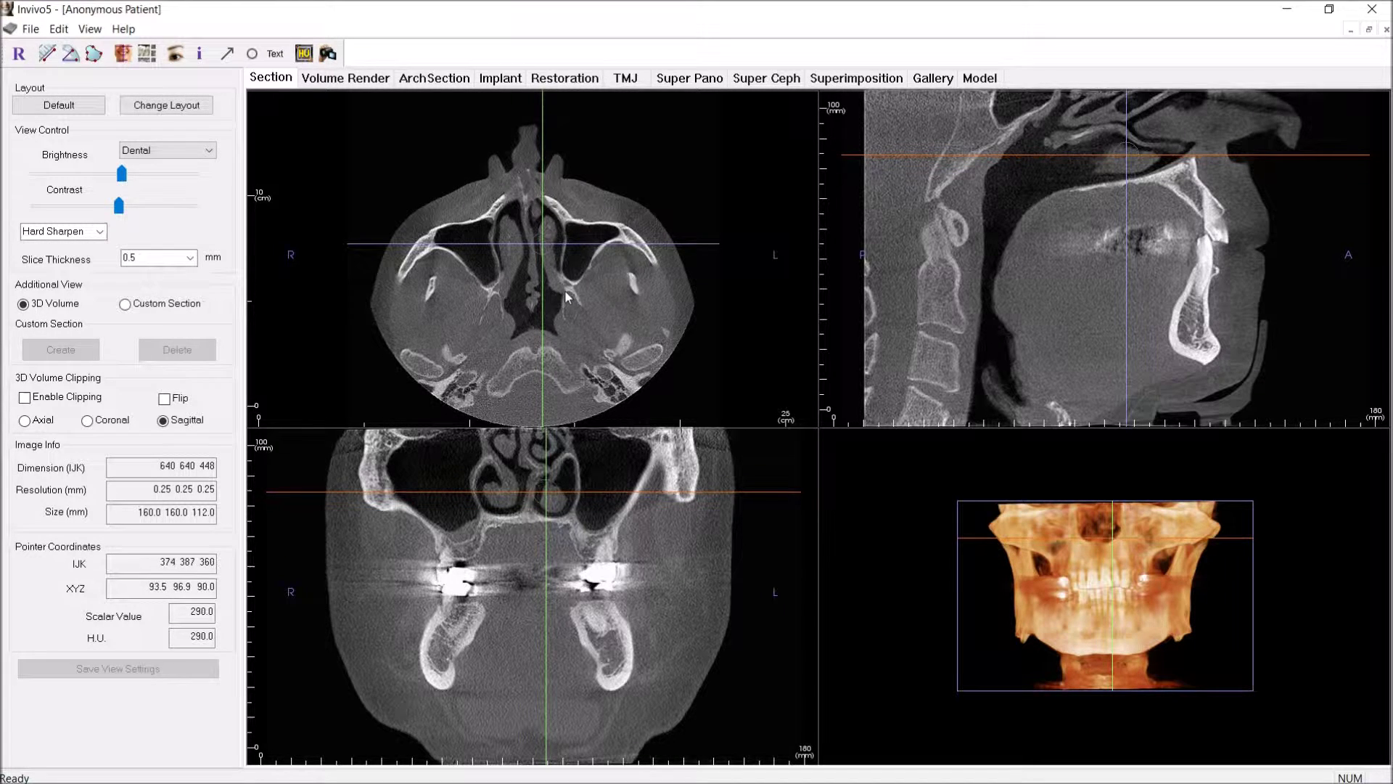
pyautogui.scroll(-3, 569, 291)
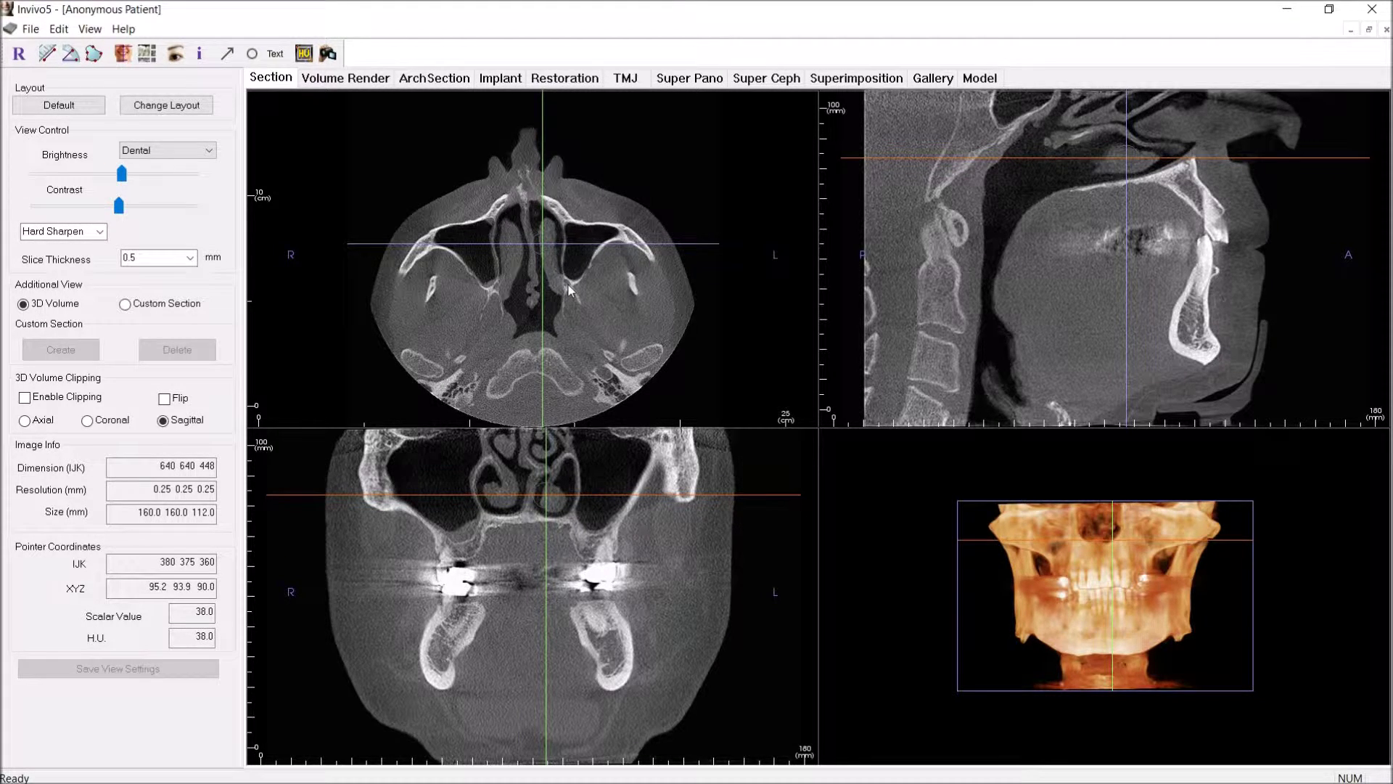
pyautogui.scroll(-5, 569, 283)
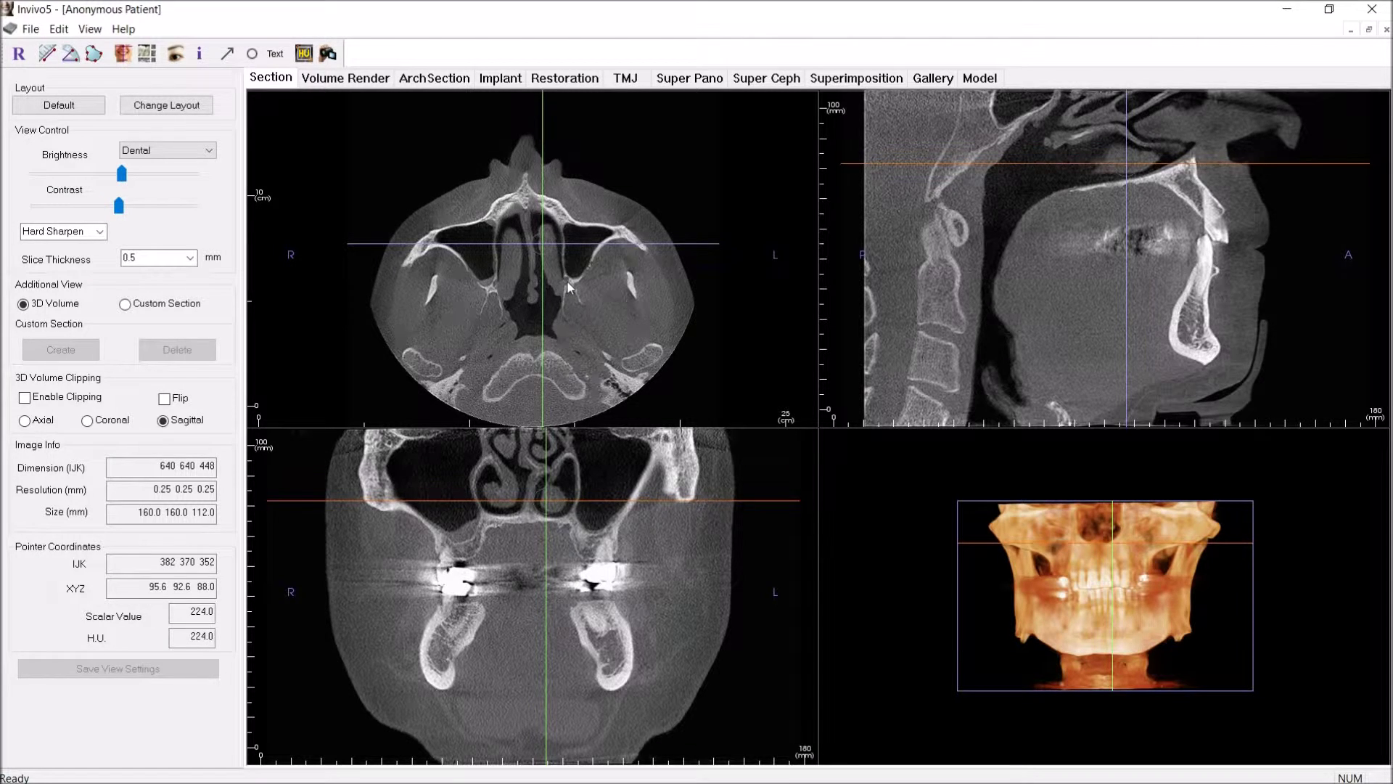
pyautogui.scroll(-4, 566, 283)
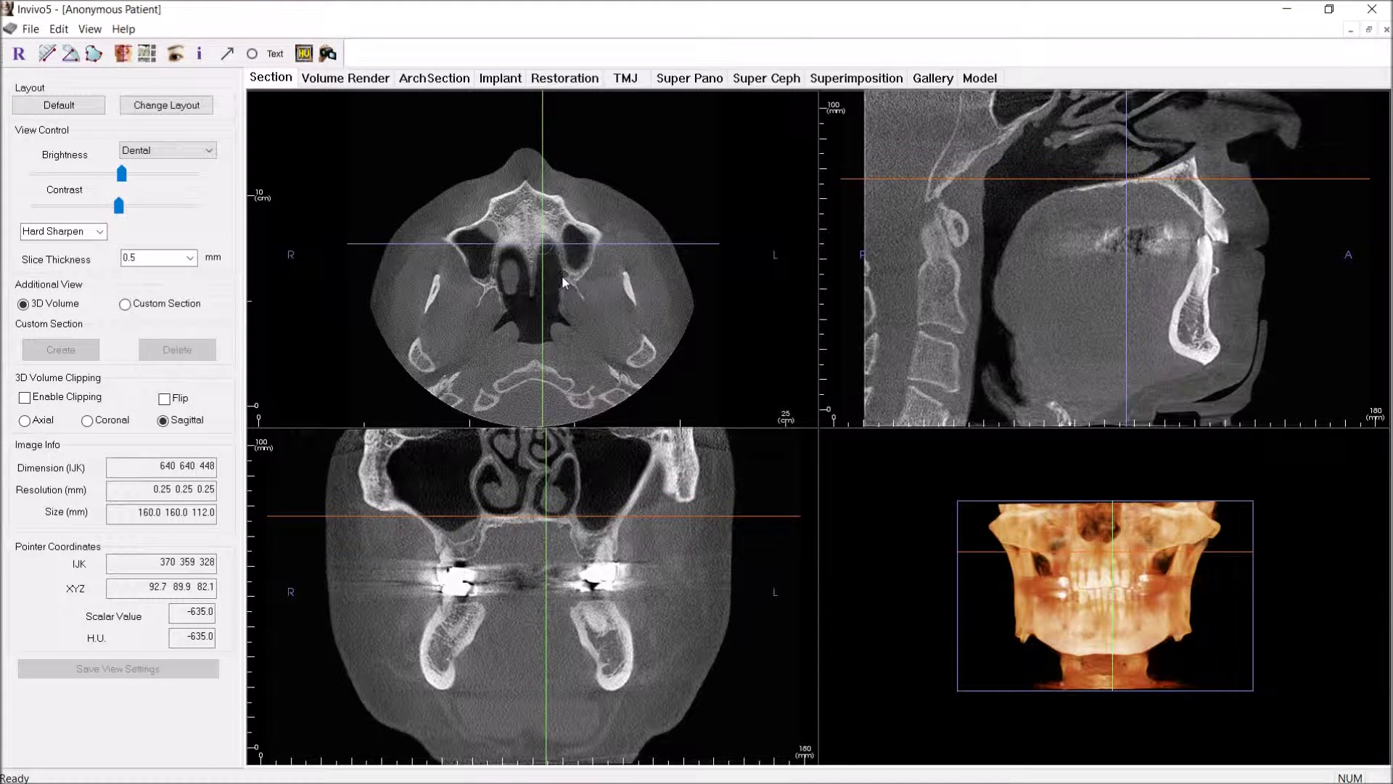
pyautogui.scroll(-2, 569, 280)
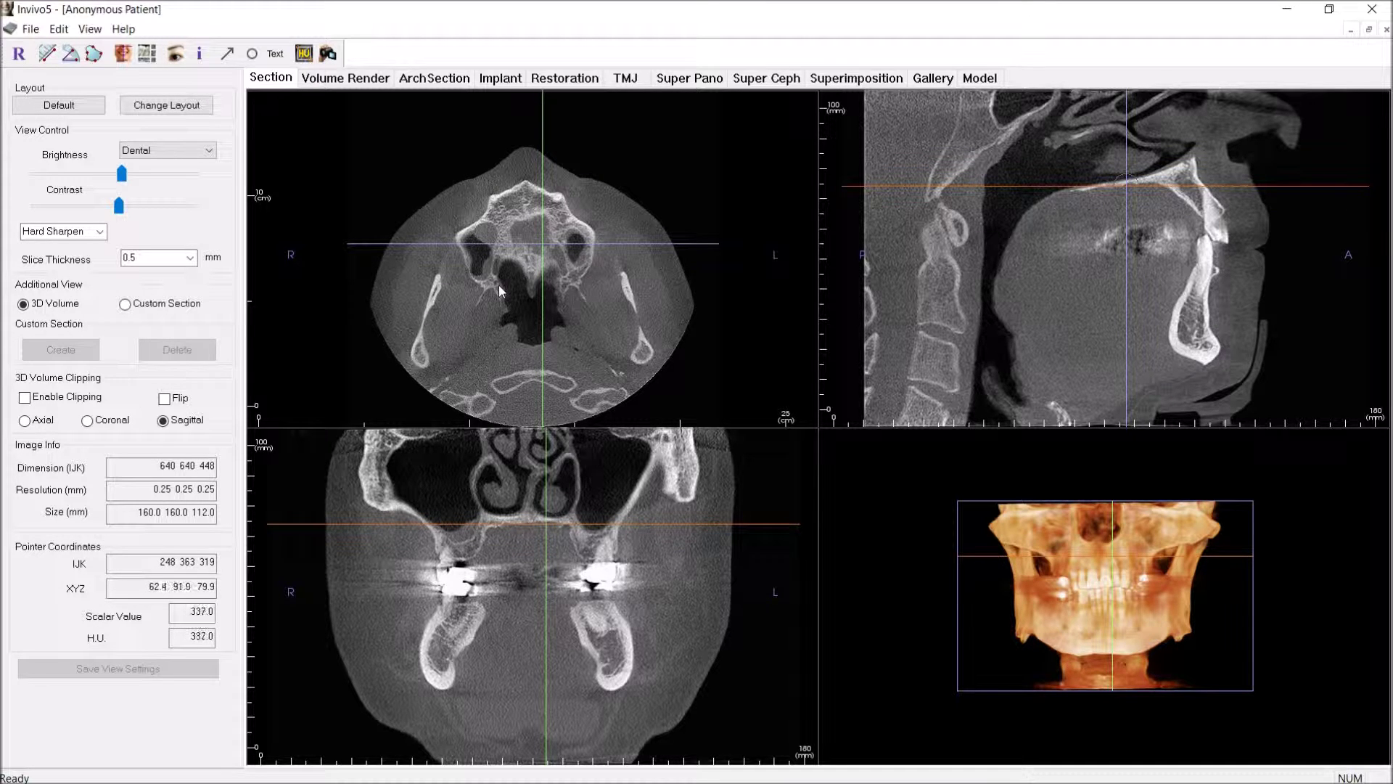
pyautogui.scroll(4, 498, 285)
pyautogui.scroll(5, 528, 297)
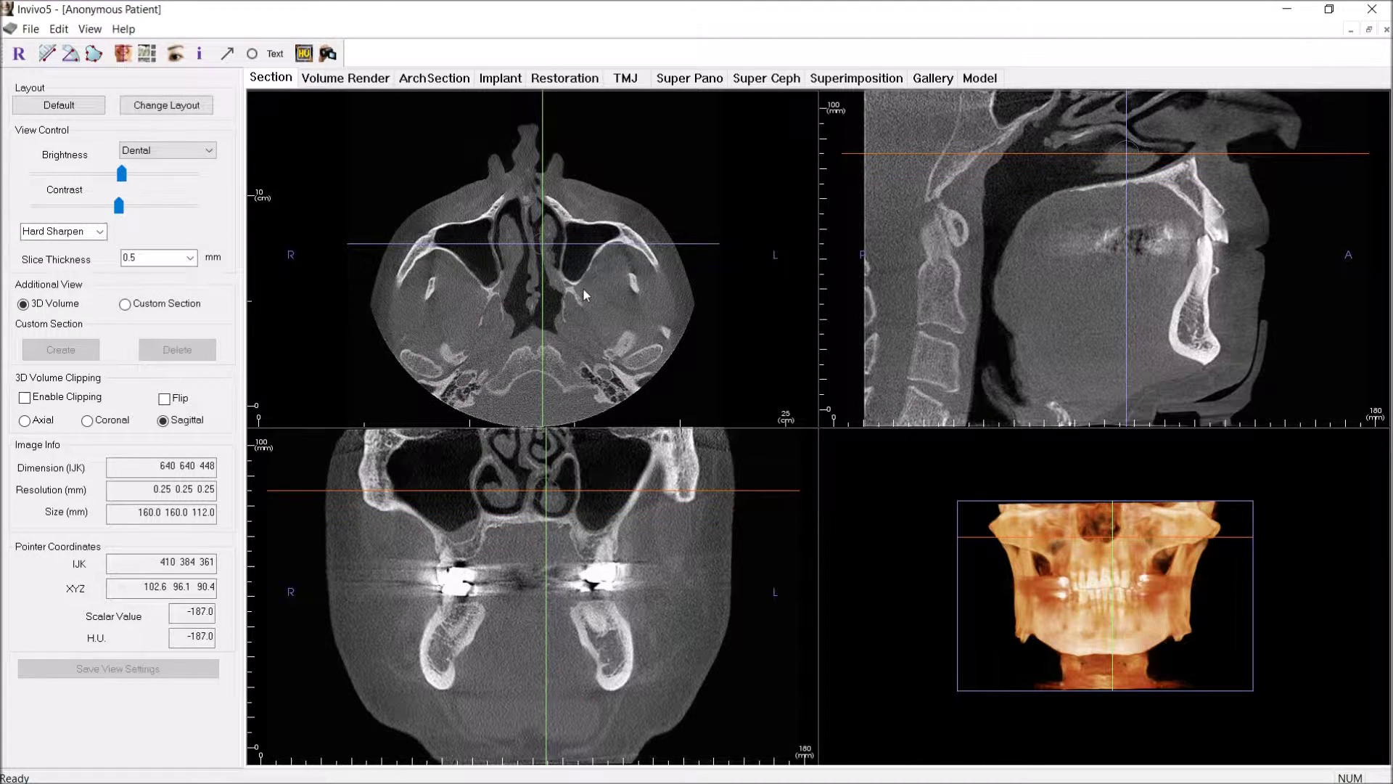
pyautogui.scroll(4, 581, 294)
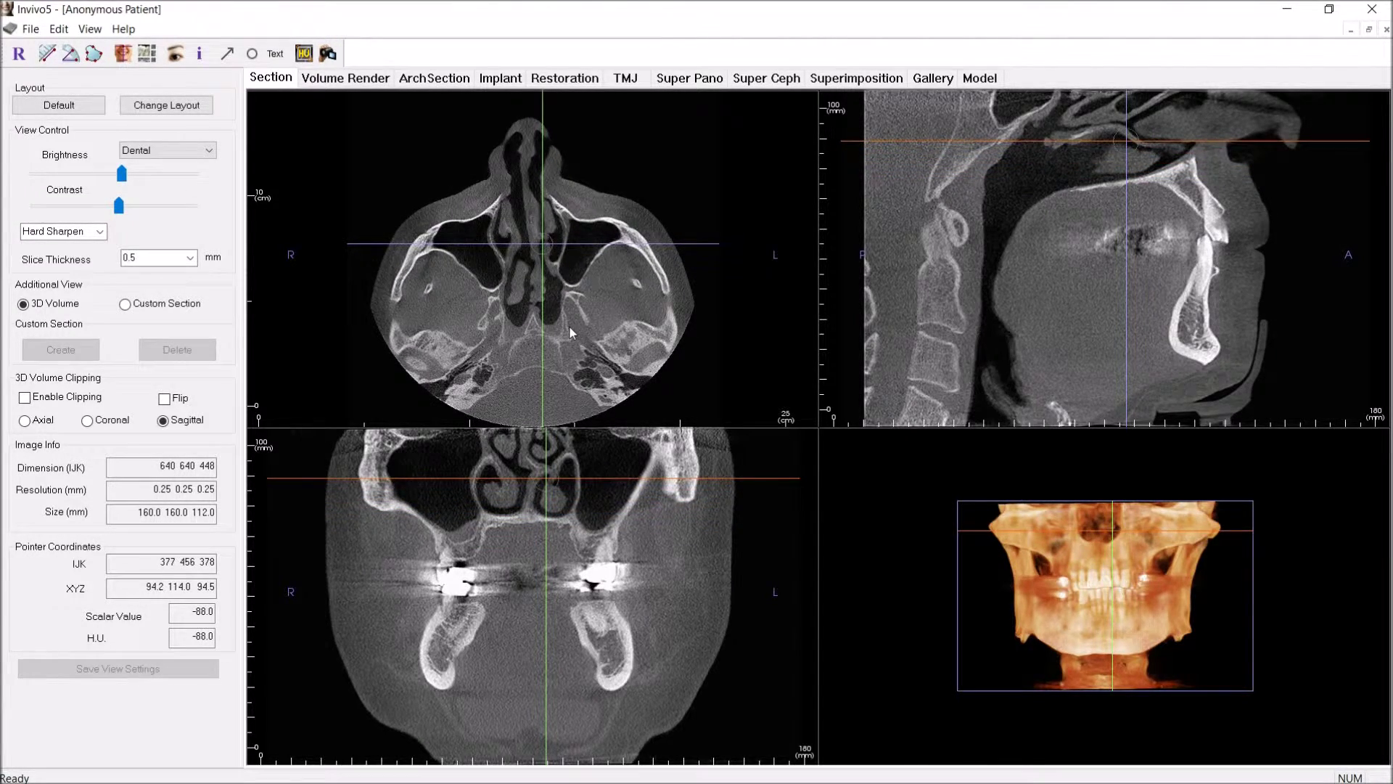
pyautogui.scroll(-3, 569, 325)
pyautogui.scroll(-3, 569, 325)
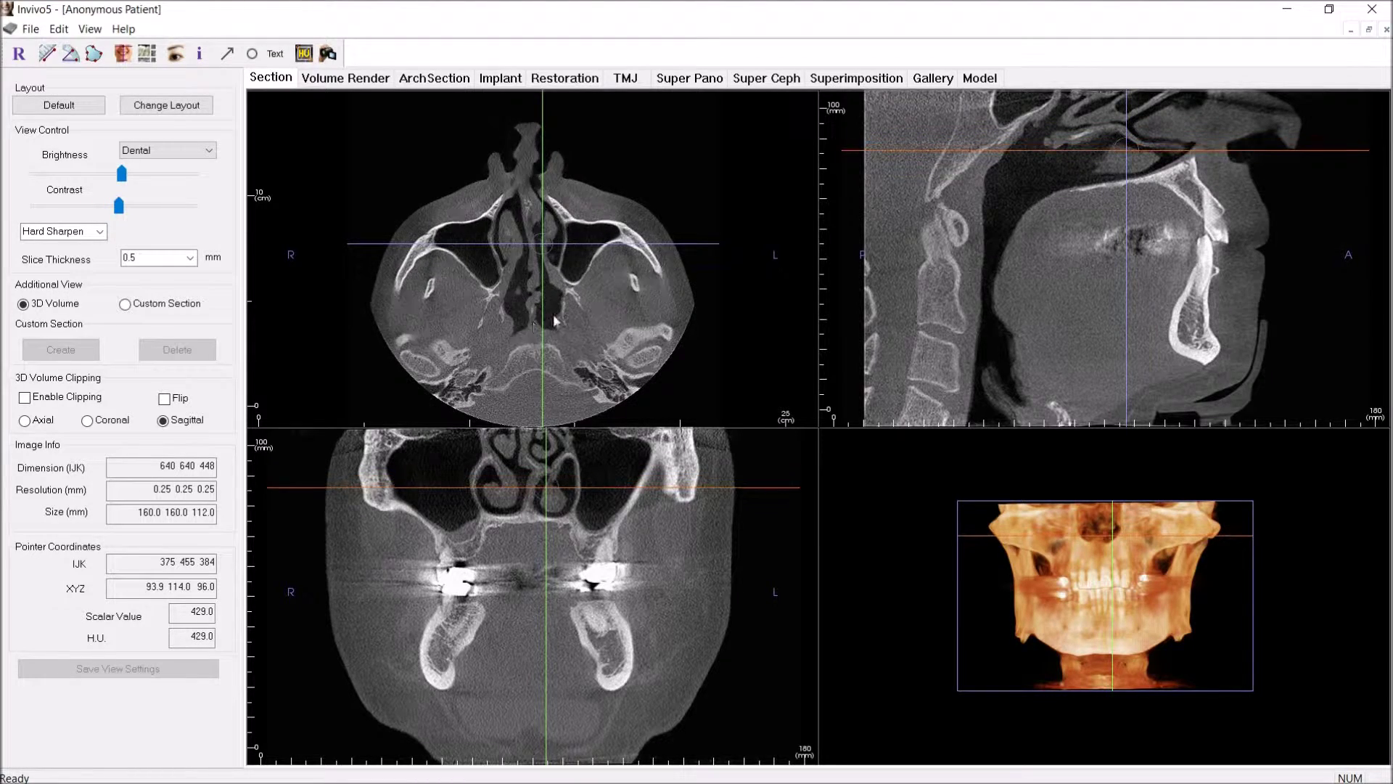
pyautogui.scroll(-3, 564, 329)
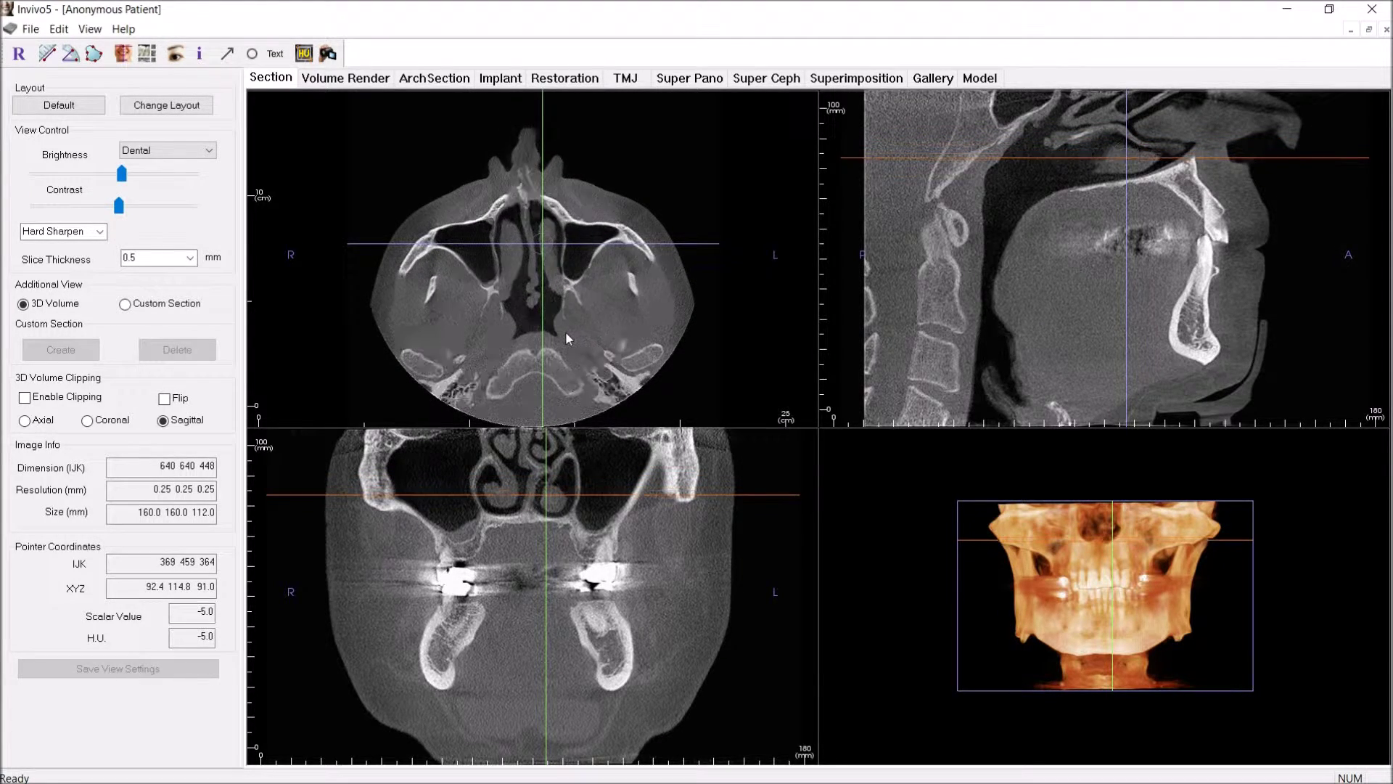
pyautogui.scroll(-4, 573, 333)
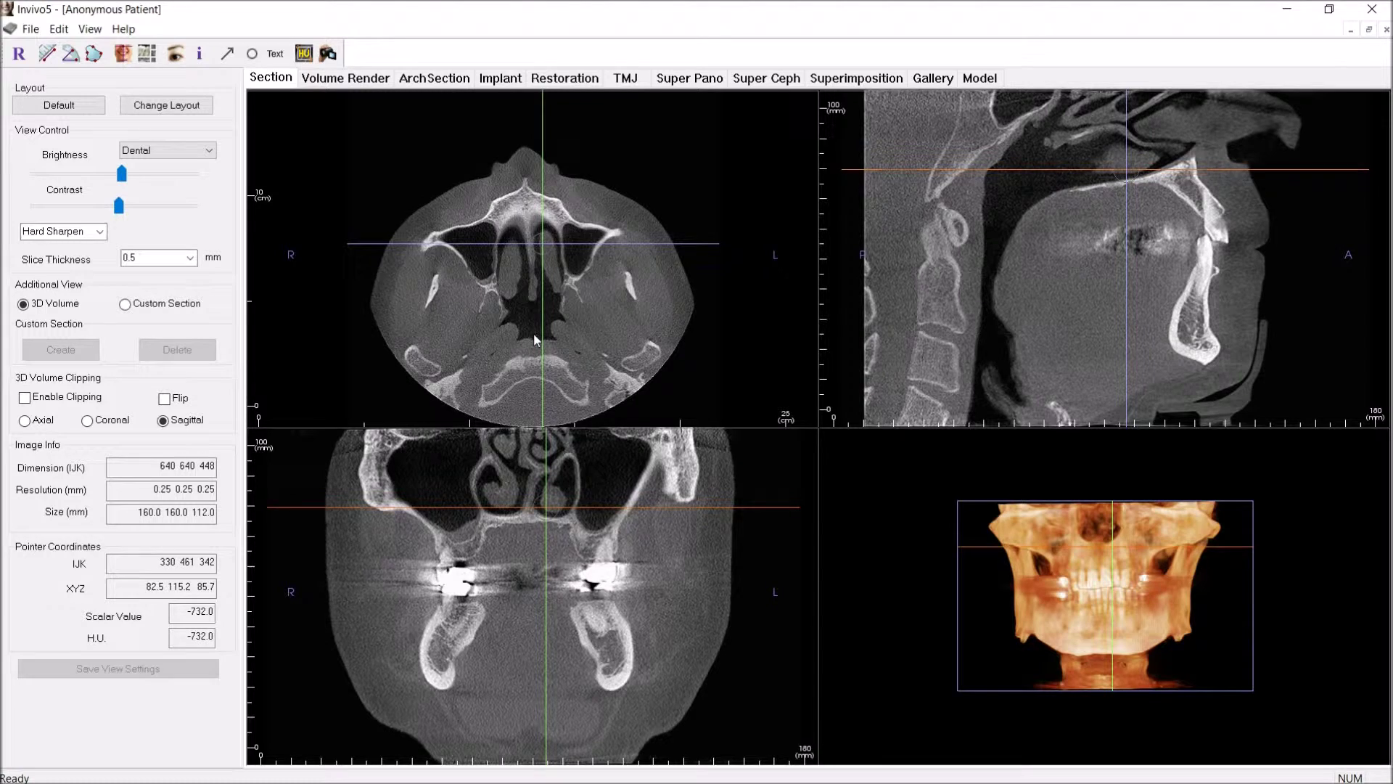
pyautogui.scroll(-5, 530, 340)
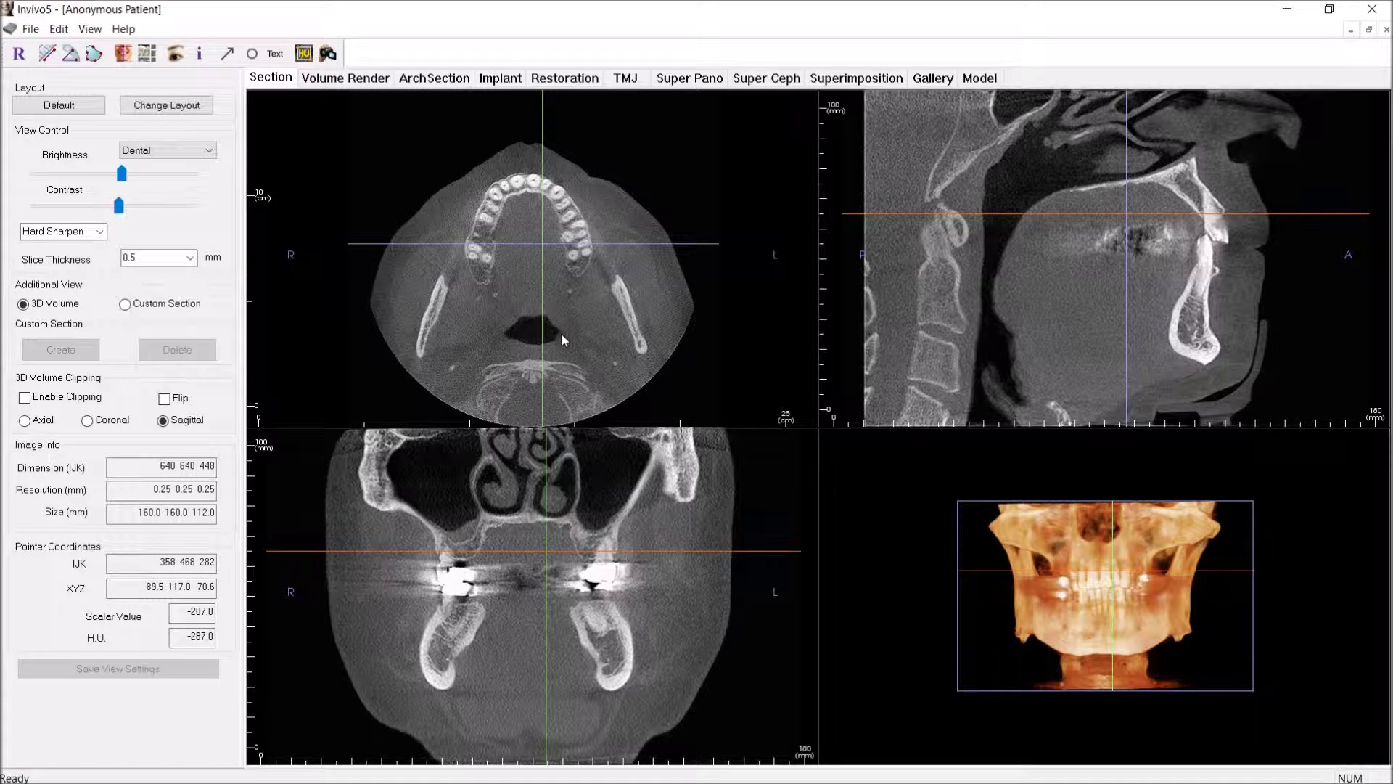
# Step: Bring the axial slice down to the mandibular teeth and compare neighbouring slices
pyautogui.scroll(-3, 552, 336)
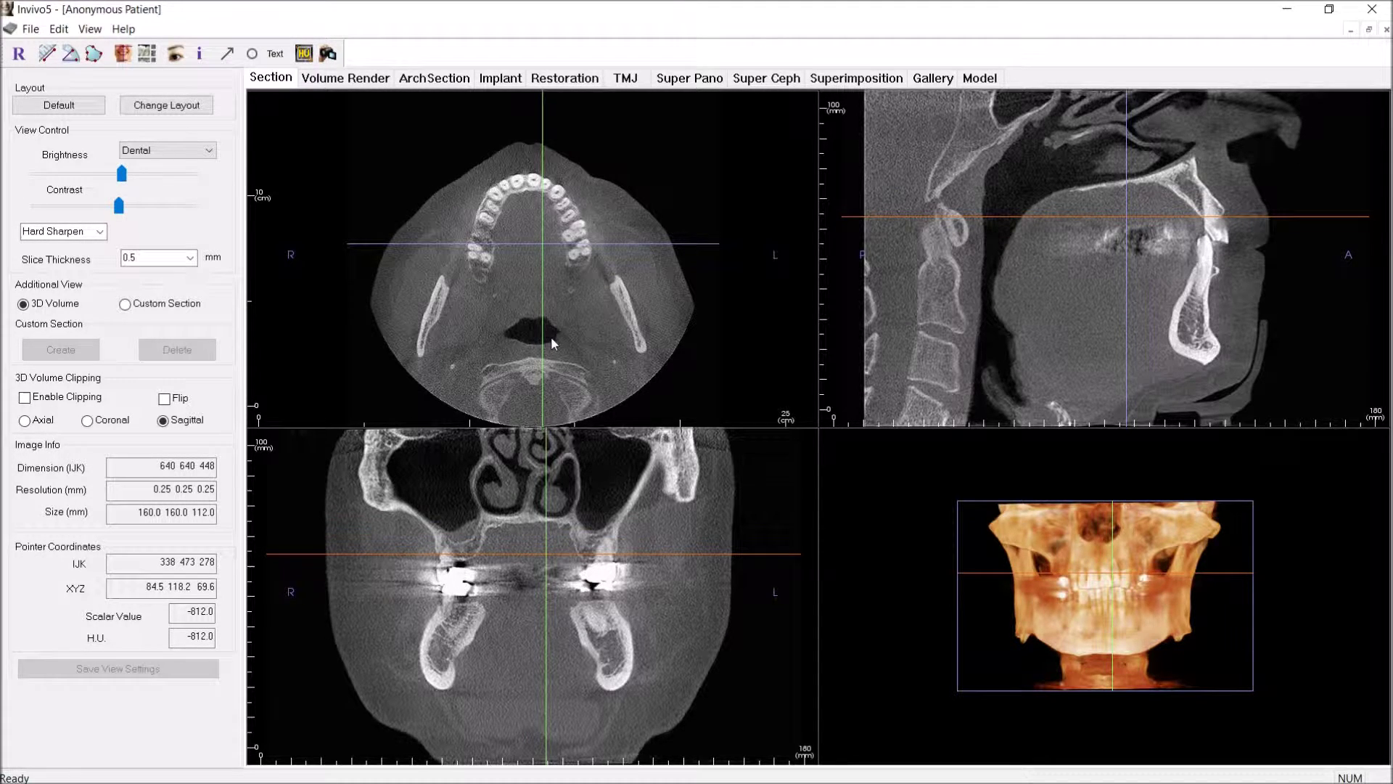
pyautogui.scroll(-4, 551, 337)
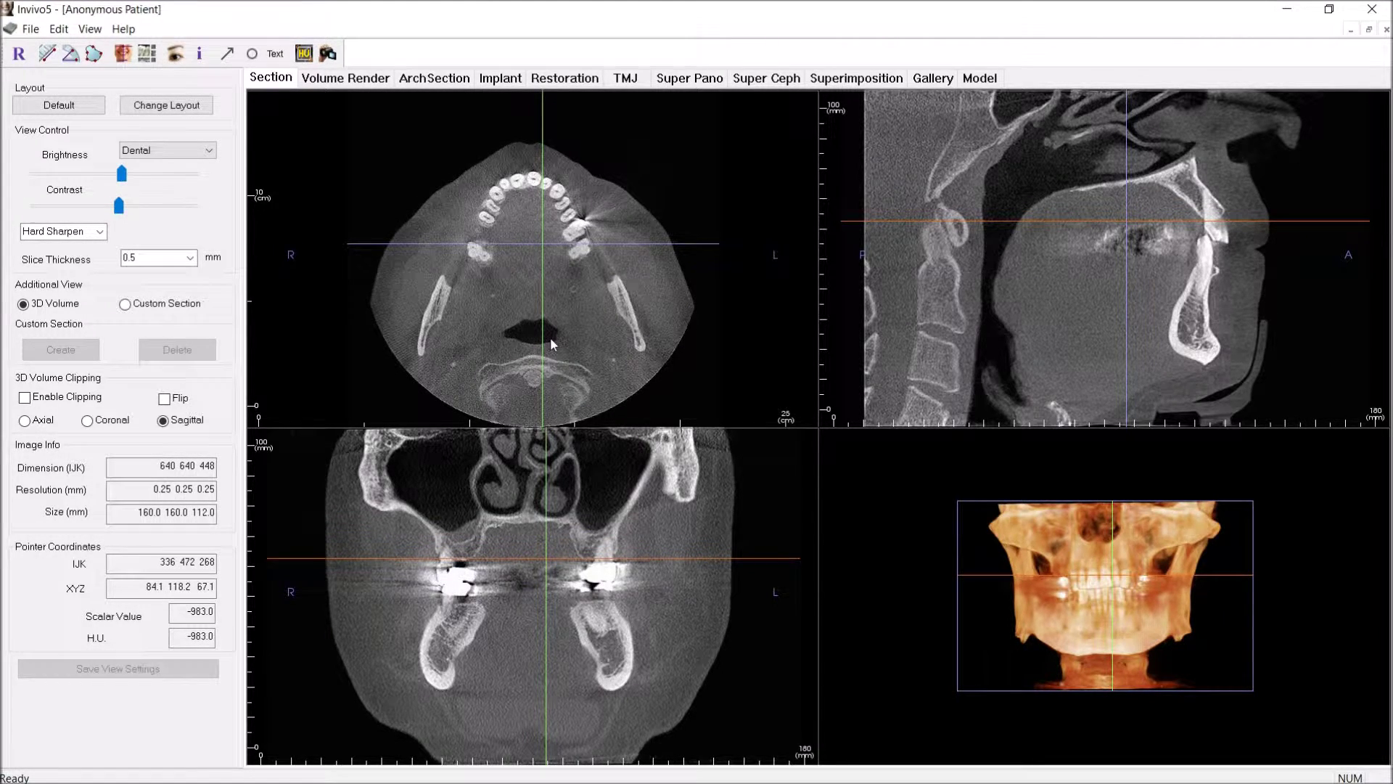
pyautogui.scroll(5, 552, 340)
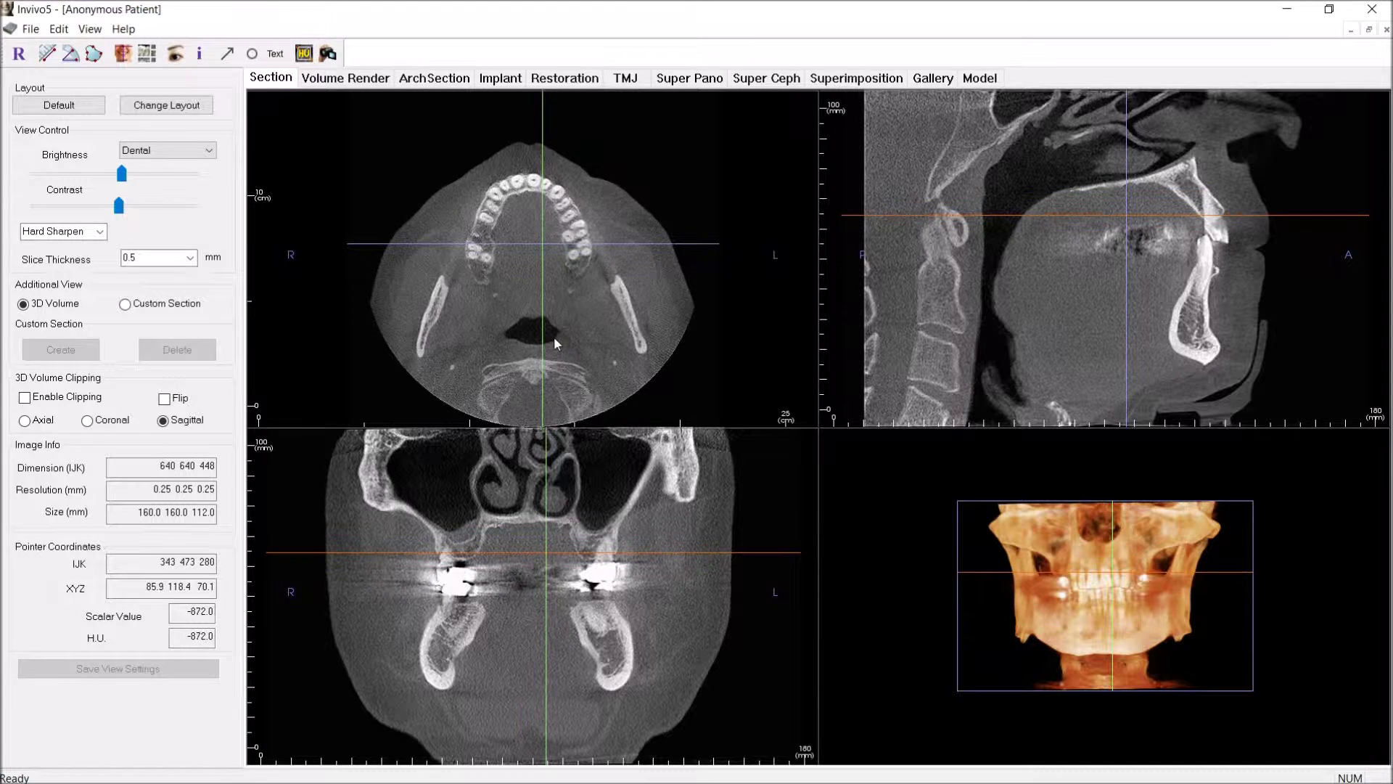
pyautogui.scroll(-2, 554, 341)
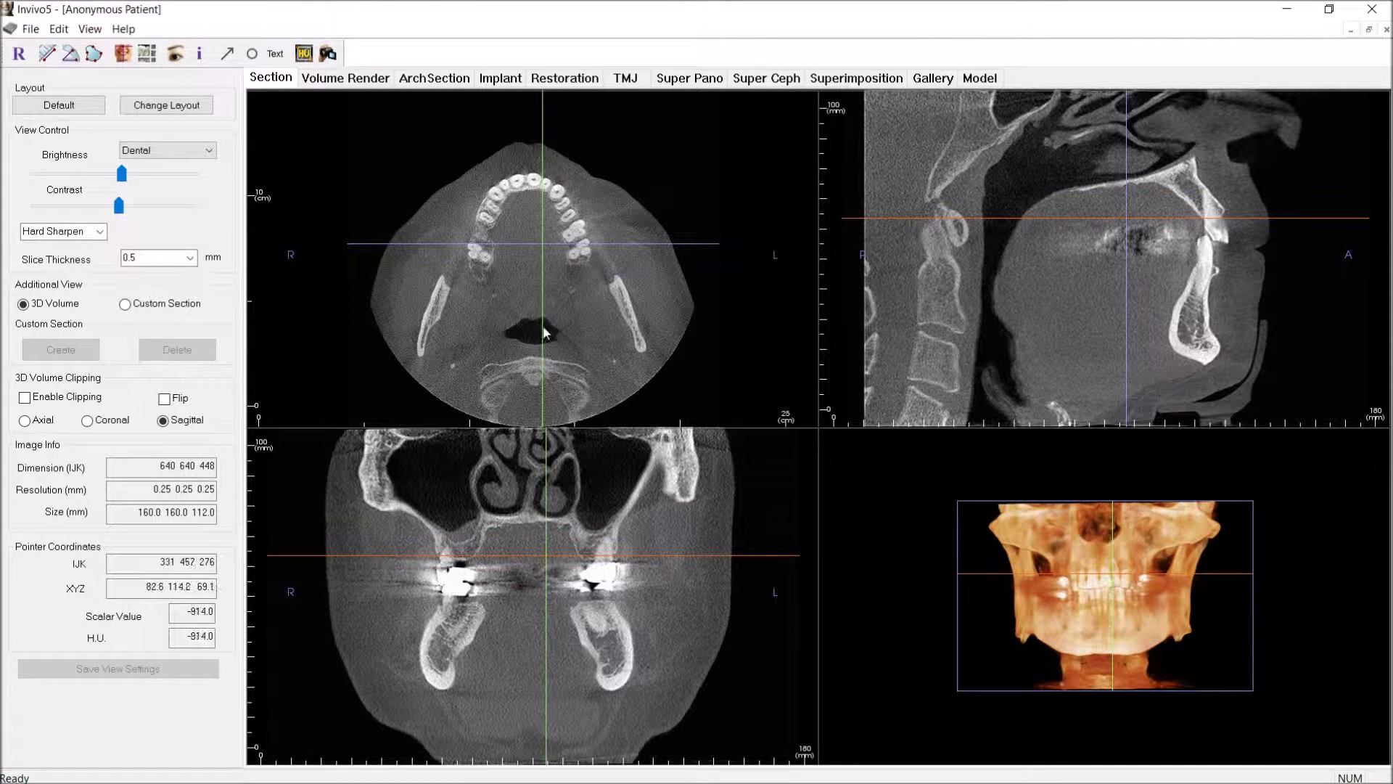
pyautogui.scroll(-5, 566, 342)
pyautogui.scroll(4, 529, 312)
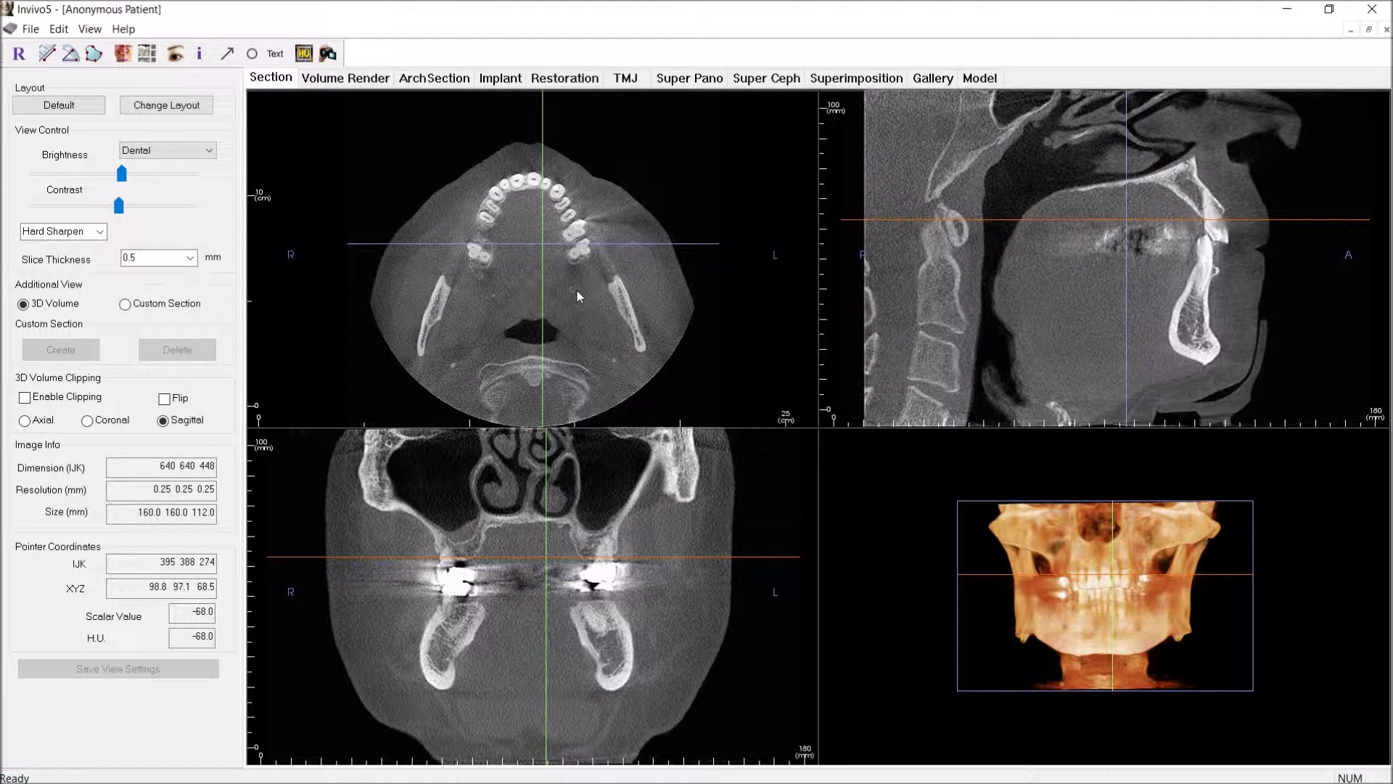
pyautogui.scroll(7, 590, 299)
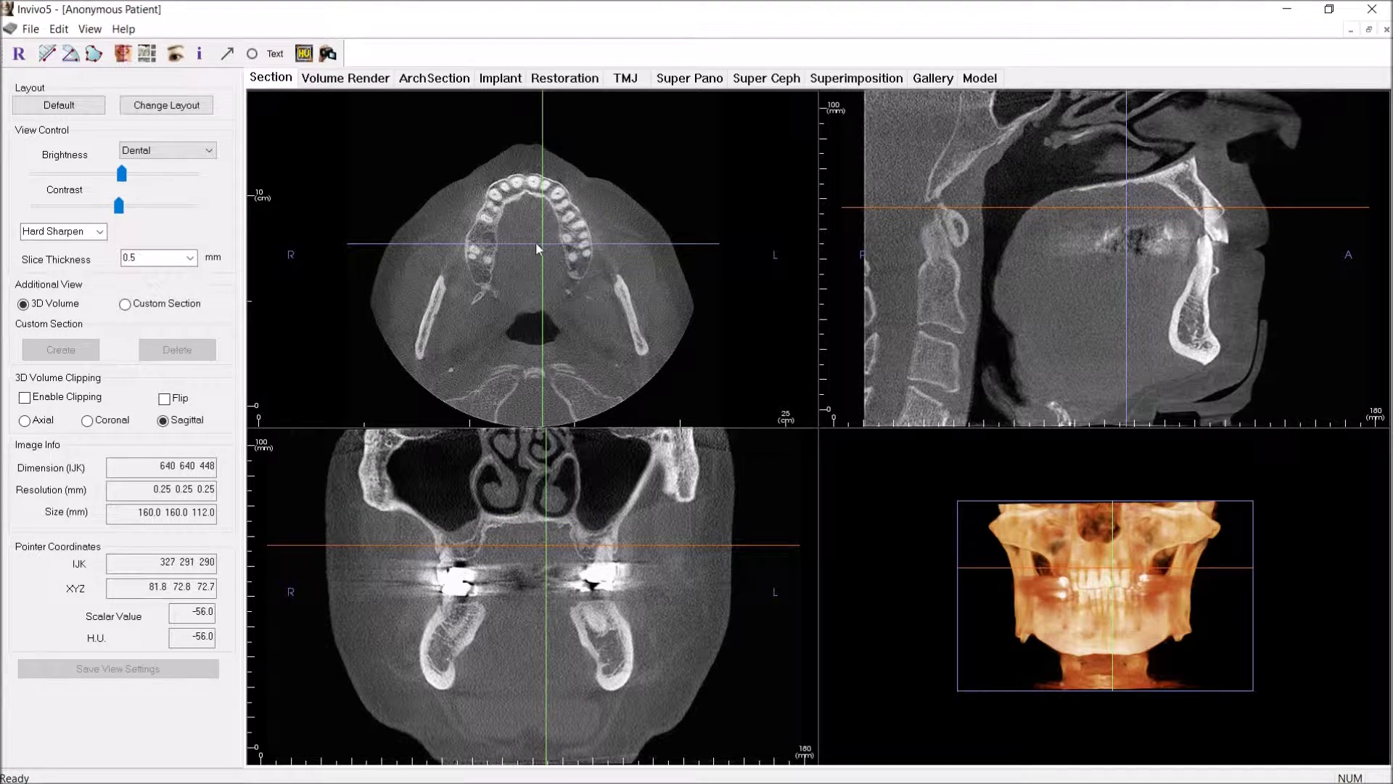
pyautogui.scroll(-4, 547, 290)
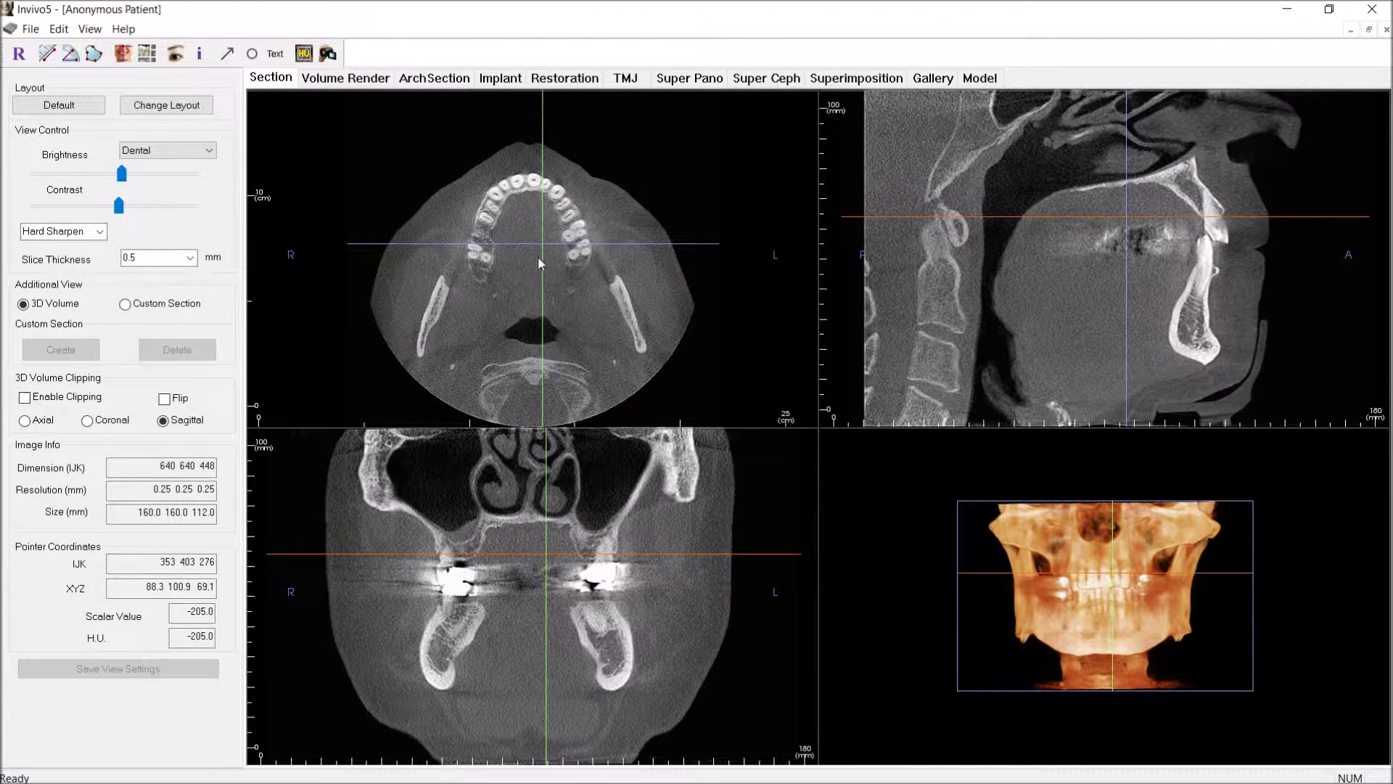
# Step: Move the crosshair back toward the jaw rami and step through sagittal slices
pyautogui.moveTo(542, 245); pyautogui.dragTo(568, 289)
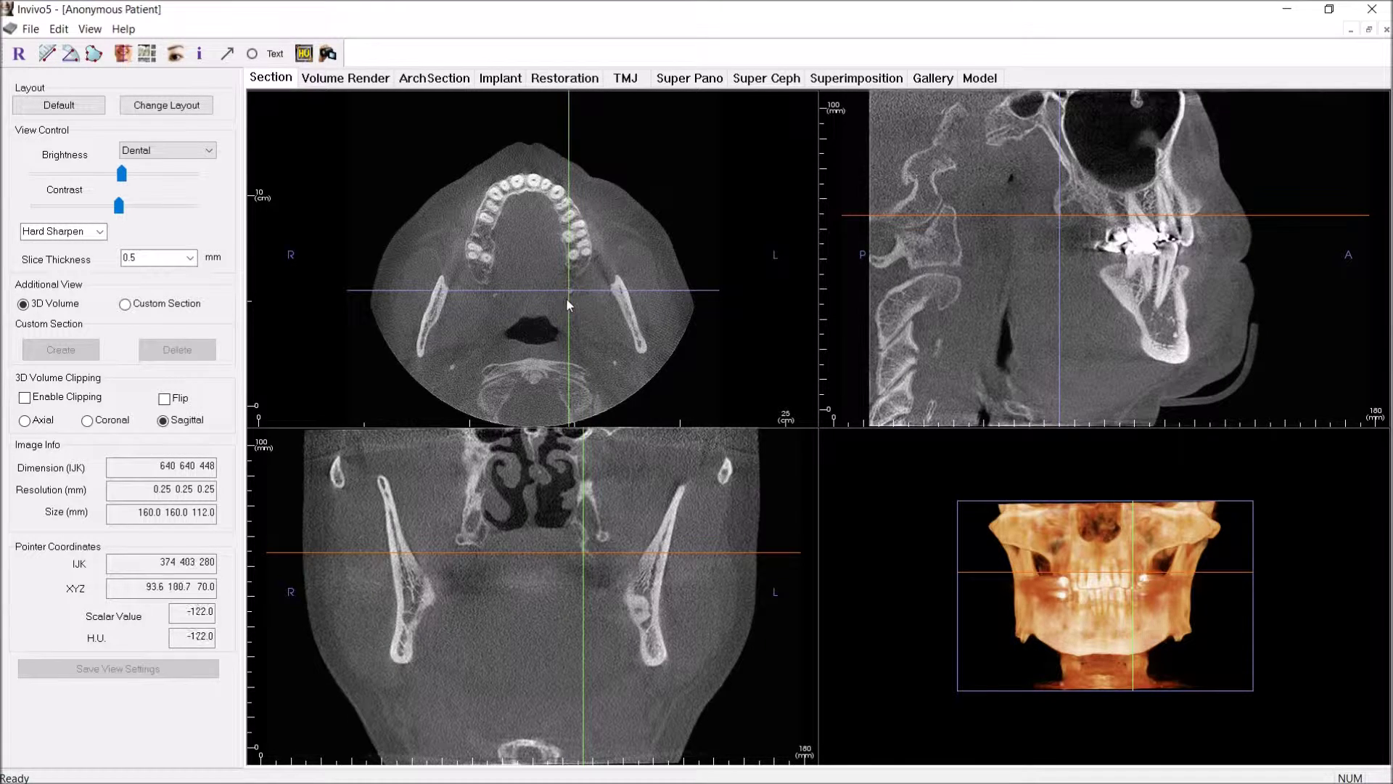
pyautogui.scroll(-3, 537, 313)
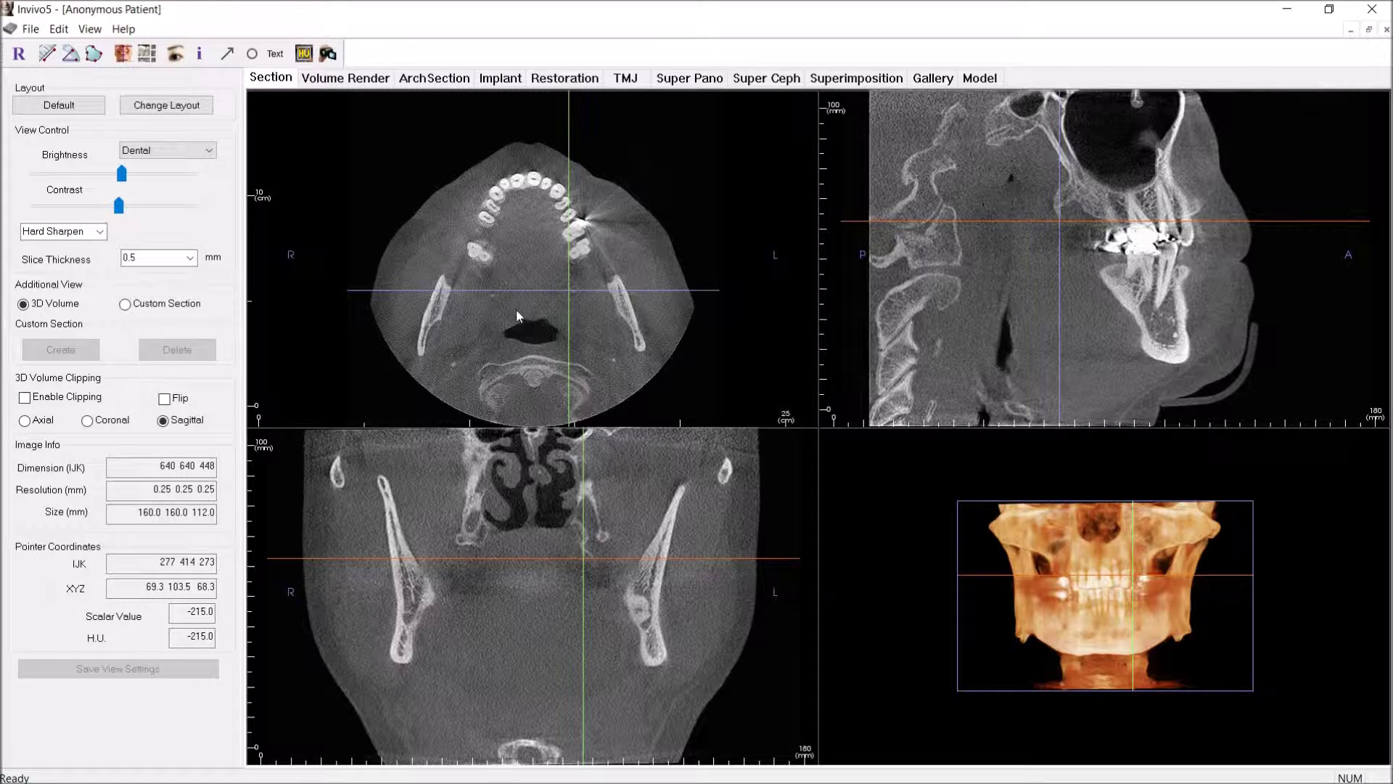
pyautogui.scroll(-5, 997, 263)
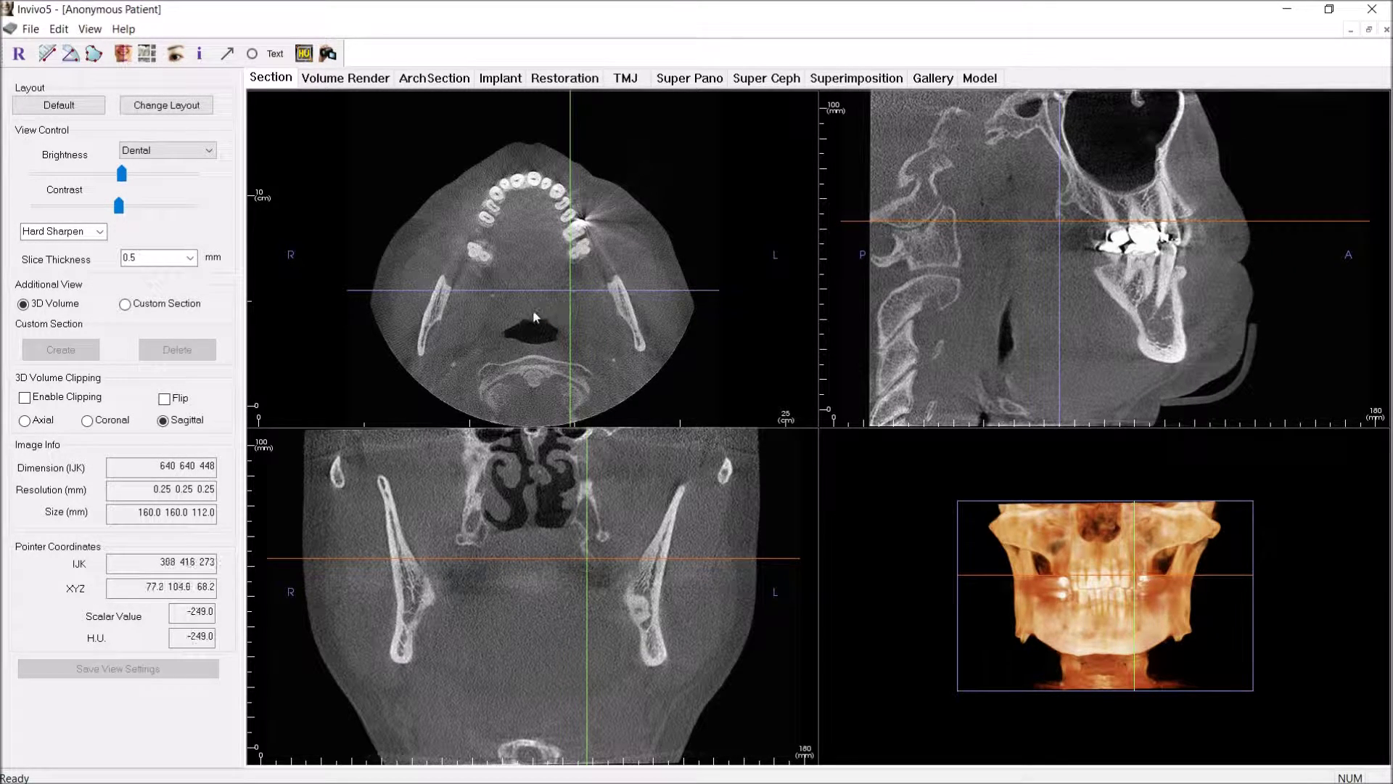
pyautogui.scroll(-1, 539, 310)
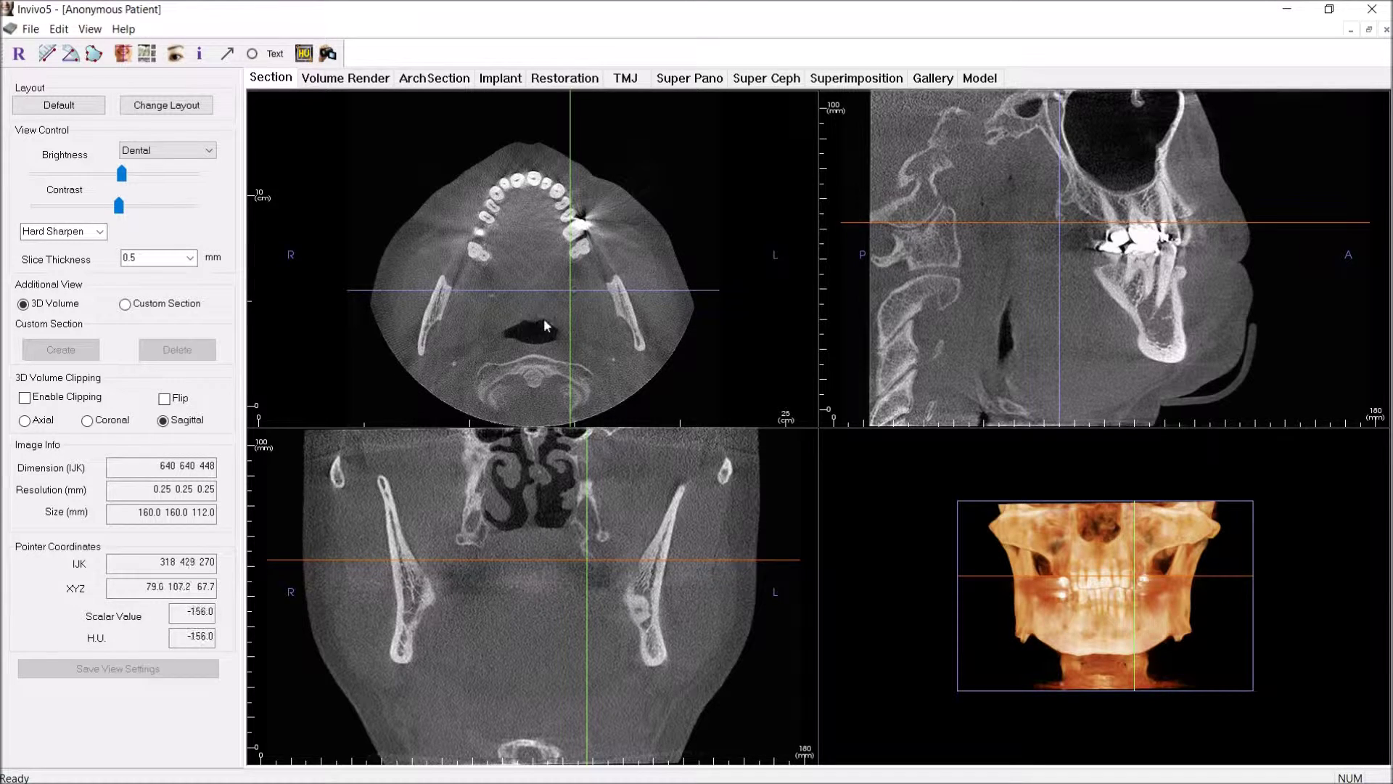
pyautogui.scroll(-1, 543, 318)
pyautogui.scroll(-4, 510, 310)
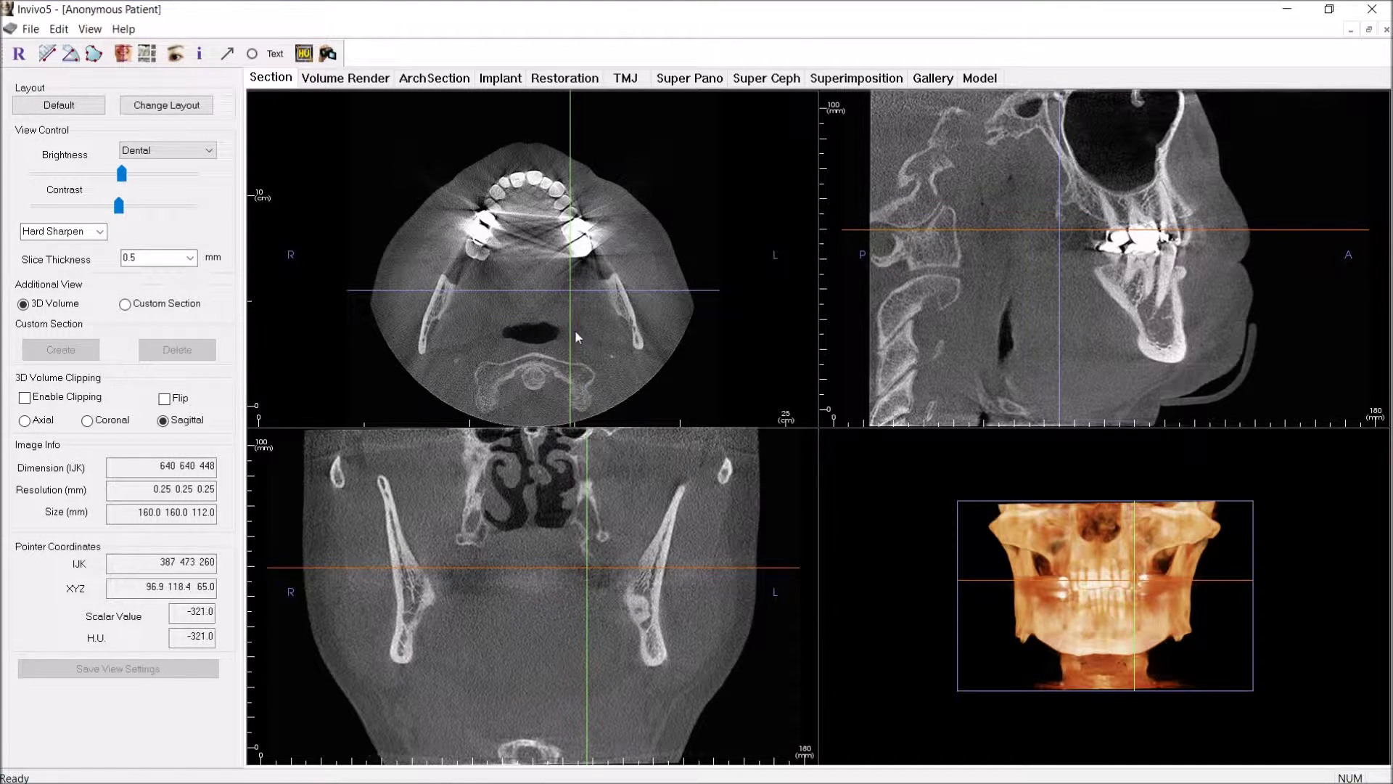
# Step: Shift the crosshair toward the back of the jaw and page sagittally to the left lower molar root
pyautogui.moveTo(568, 290); pyautogui.dragTo(611, 356)
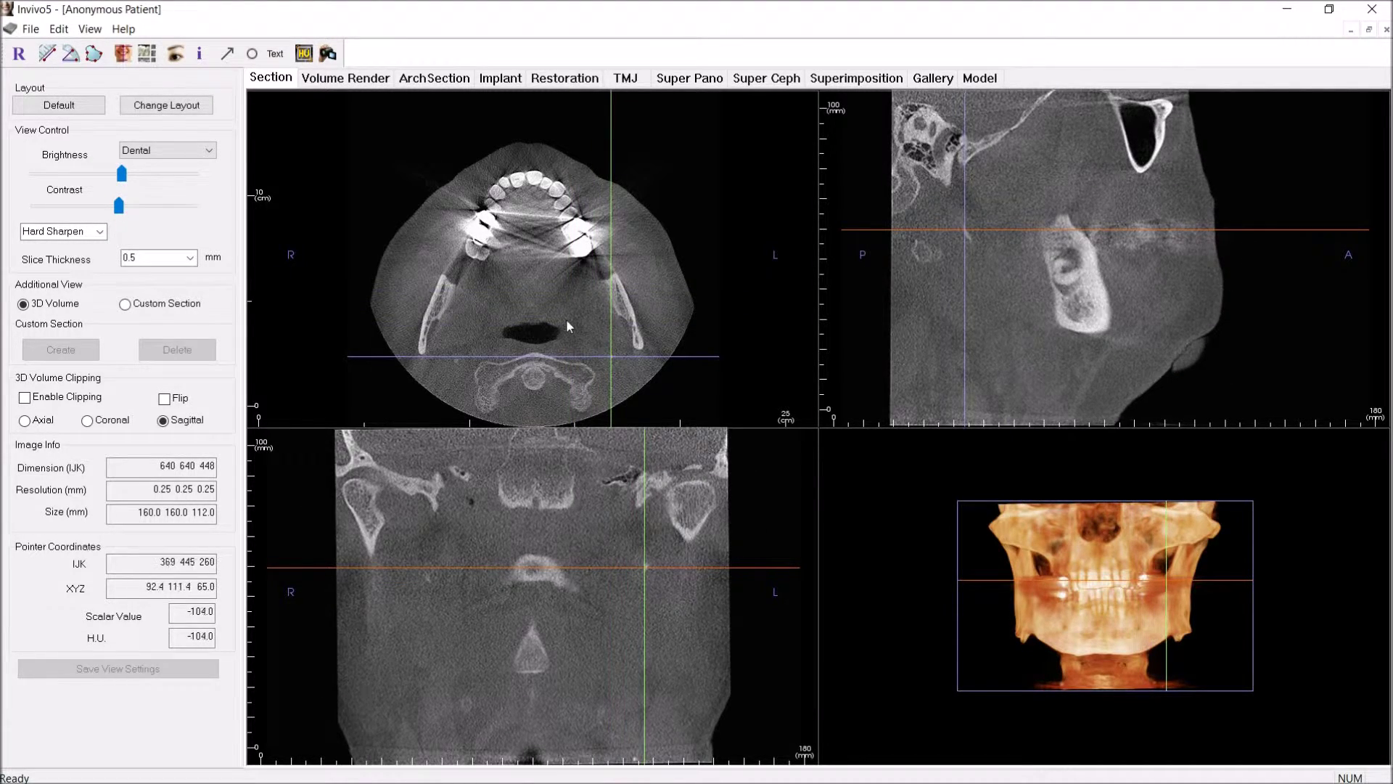
pyautogui.scroll(-4, 566, 321)
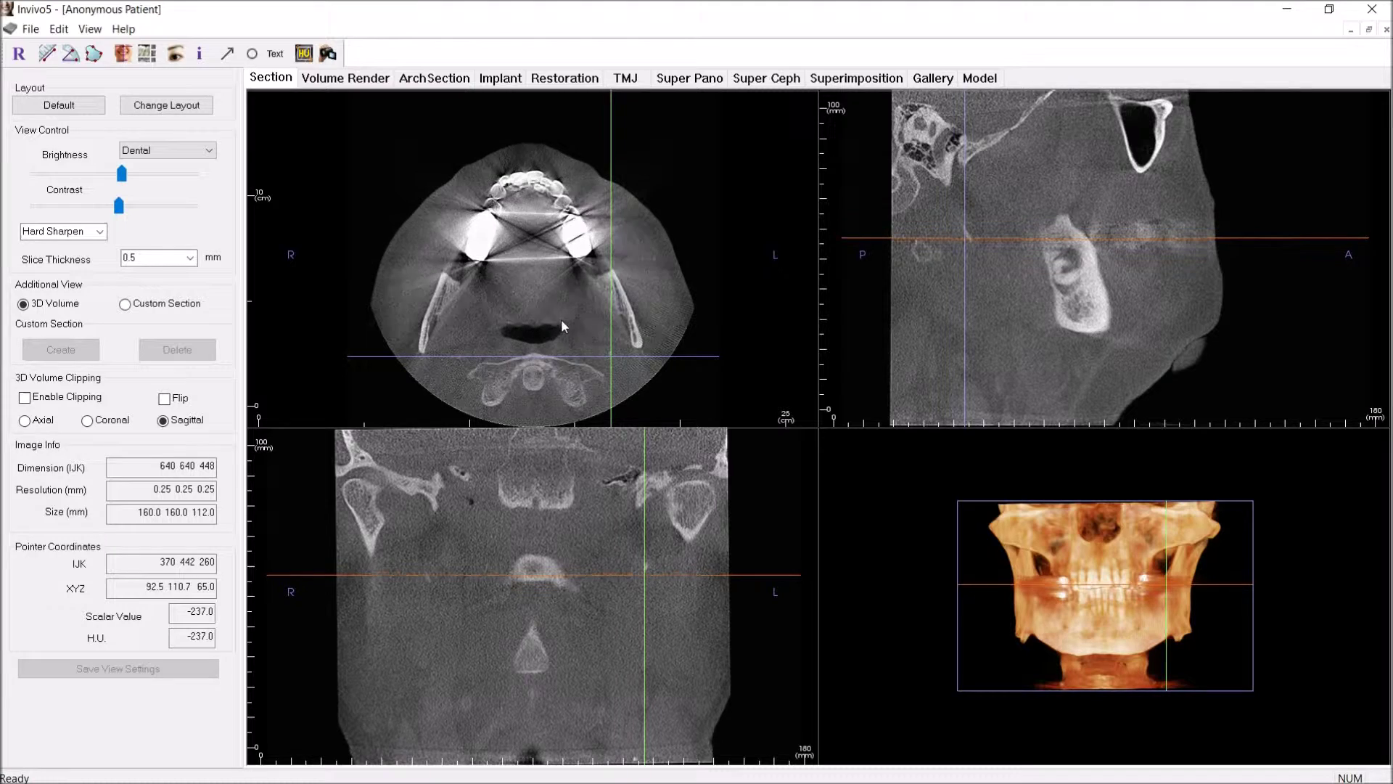
pyautogui.scroll(-1, 560, 323)
pyautogui.scroll(-3, 1012, 244)
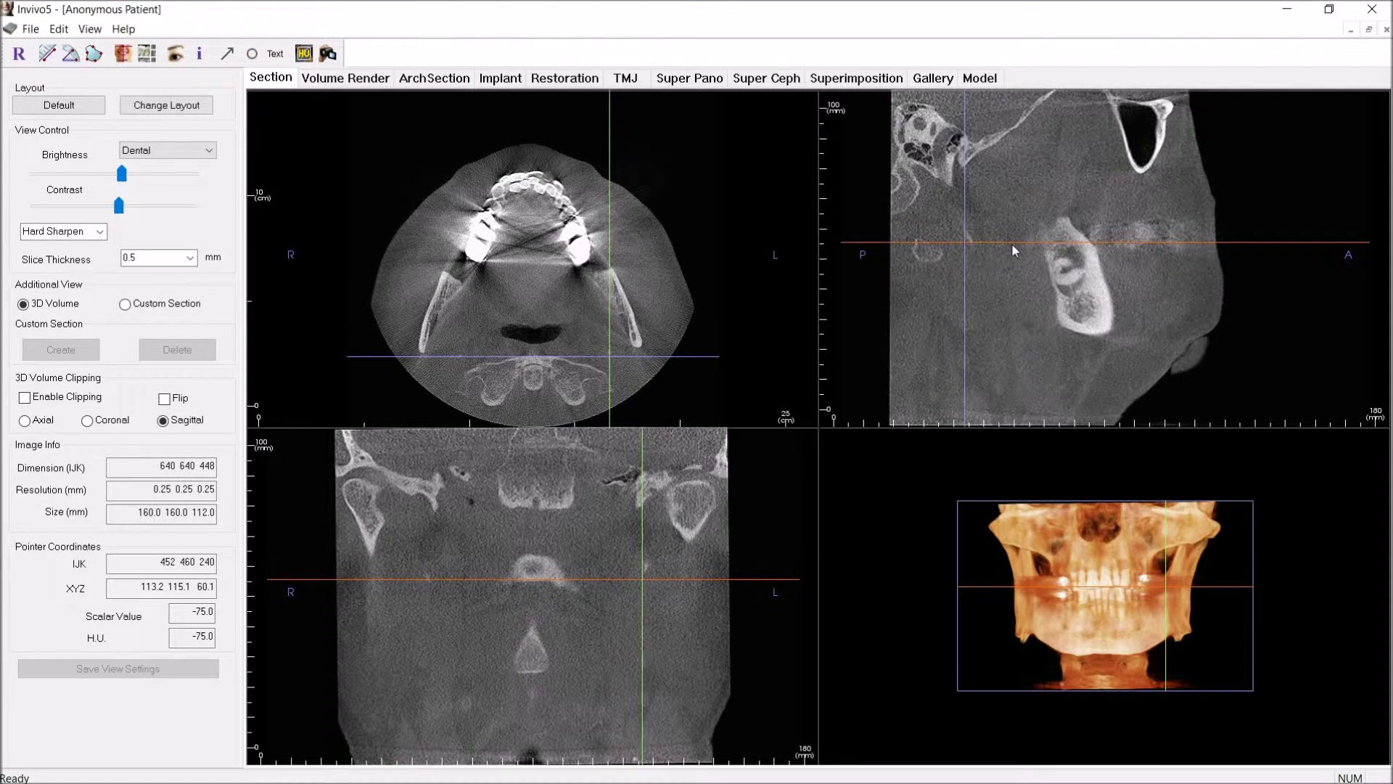
pyautogui.scroll(5, 1016, 281)
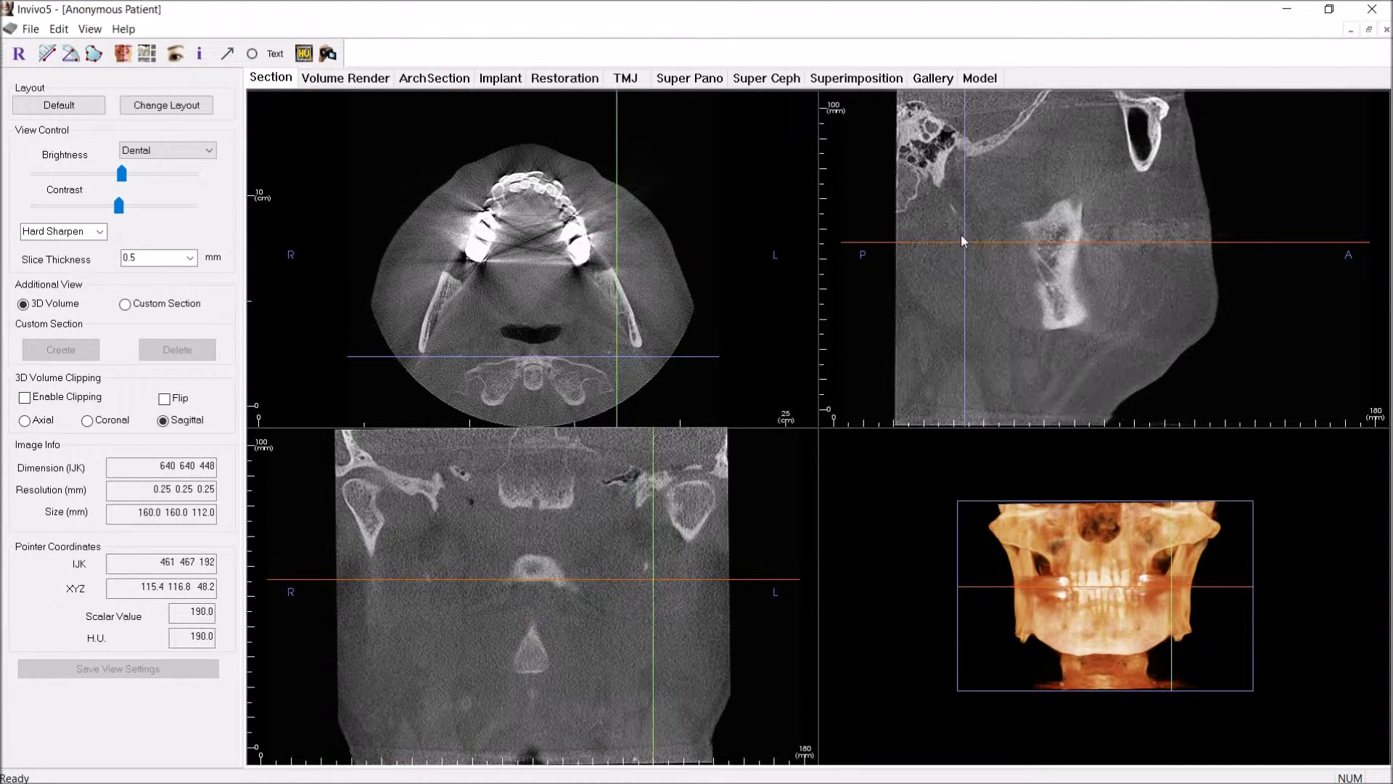
pyautogui.scroll(-4, 942, 181)
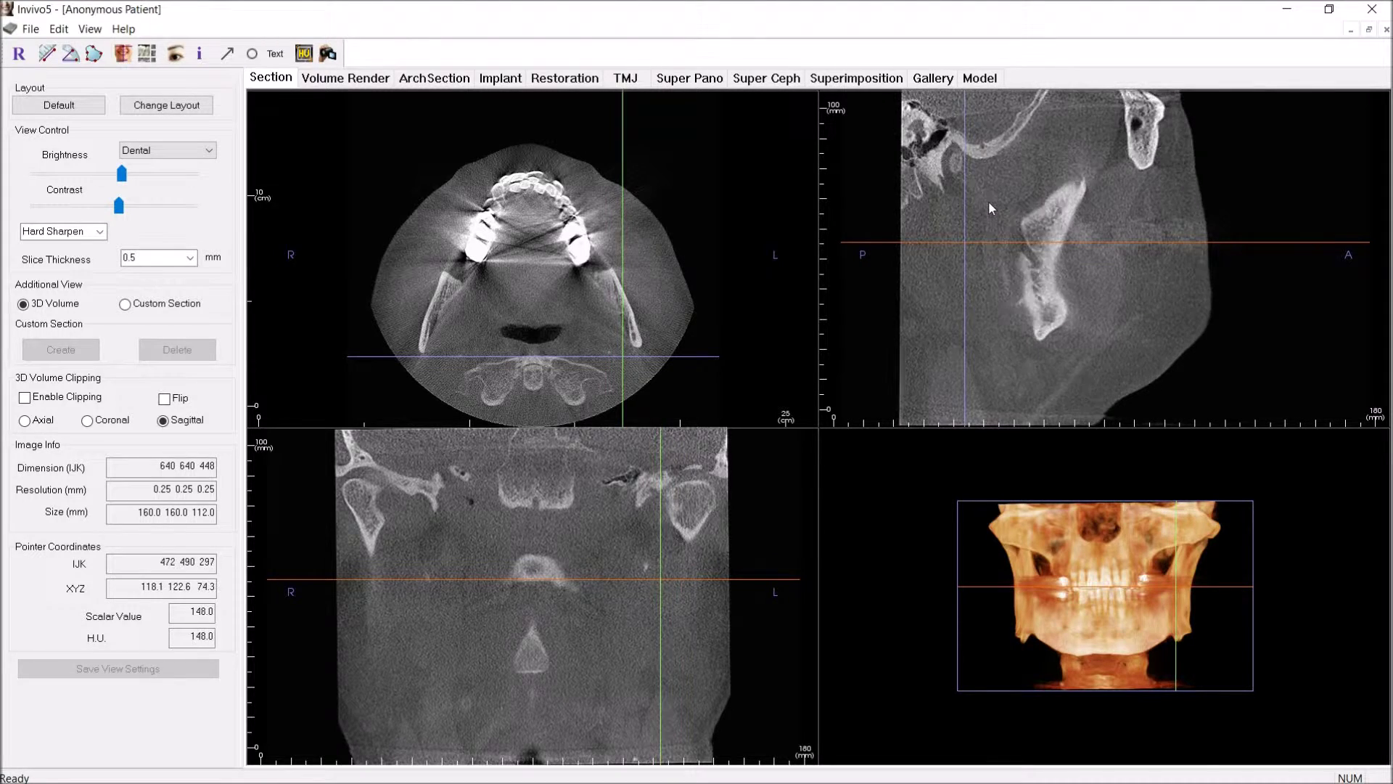
pyautogui.scroll(-10, 968, 198)
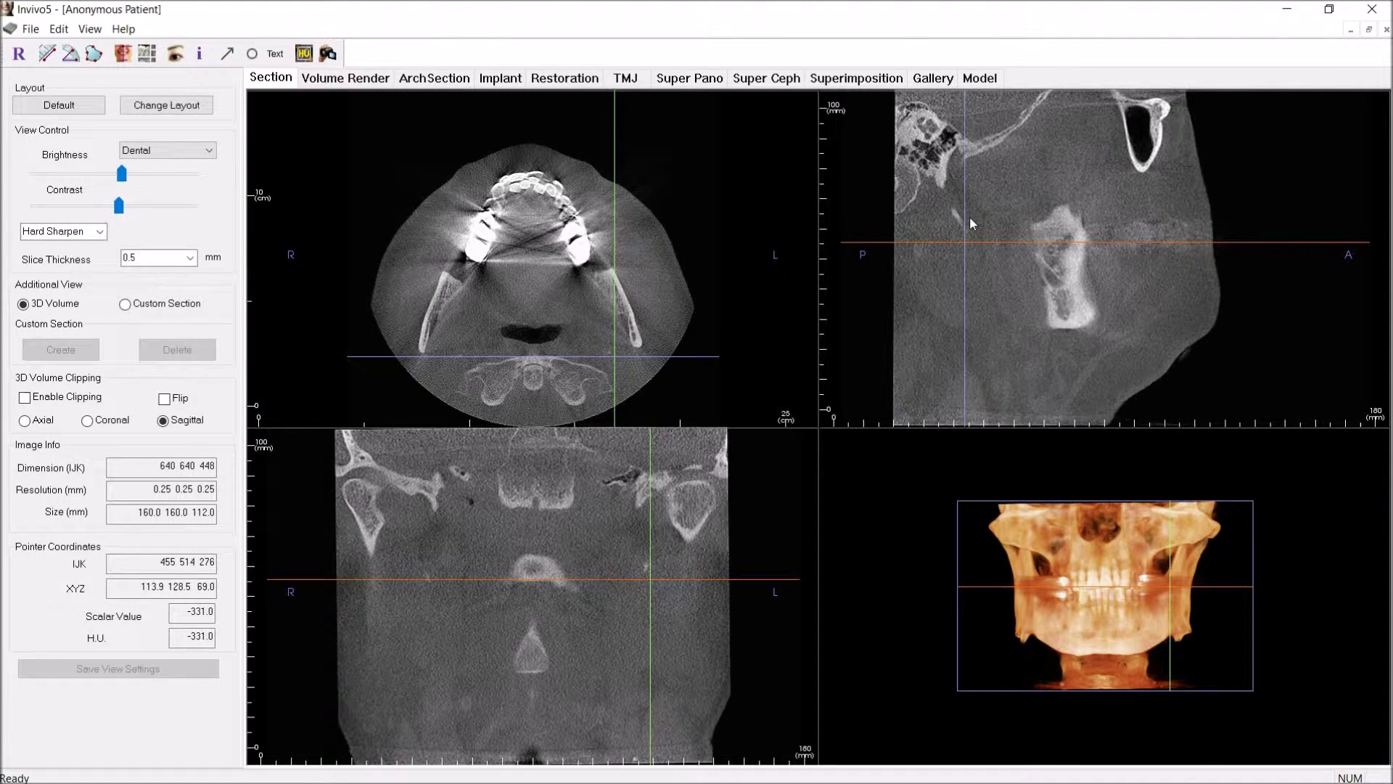
pyautogui.scroll(-3, 985, 261)
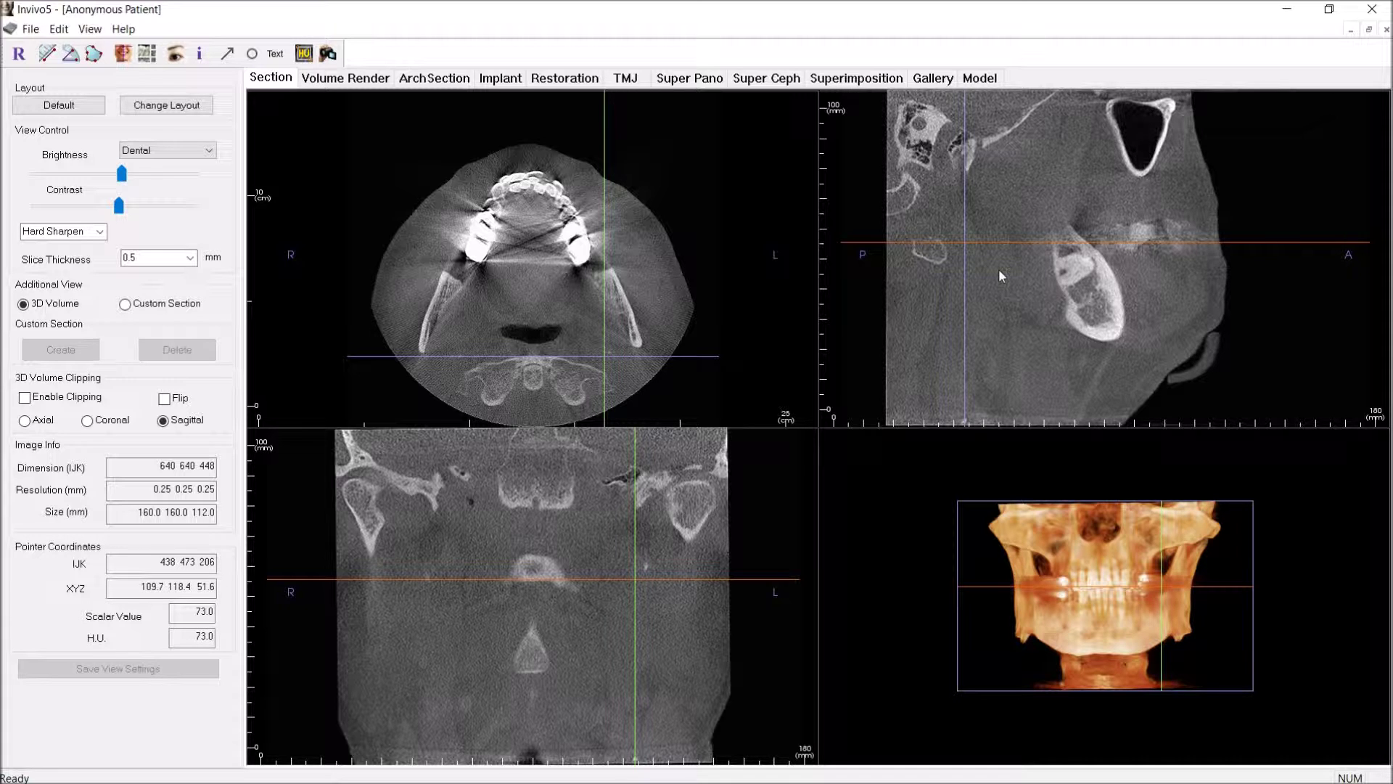
pyautogui.scroll(-8, 999, 271)
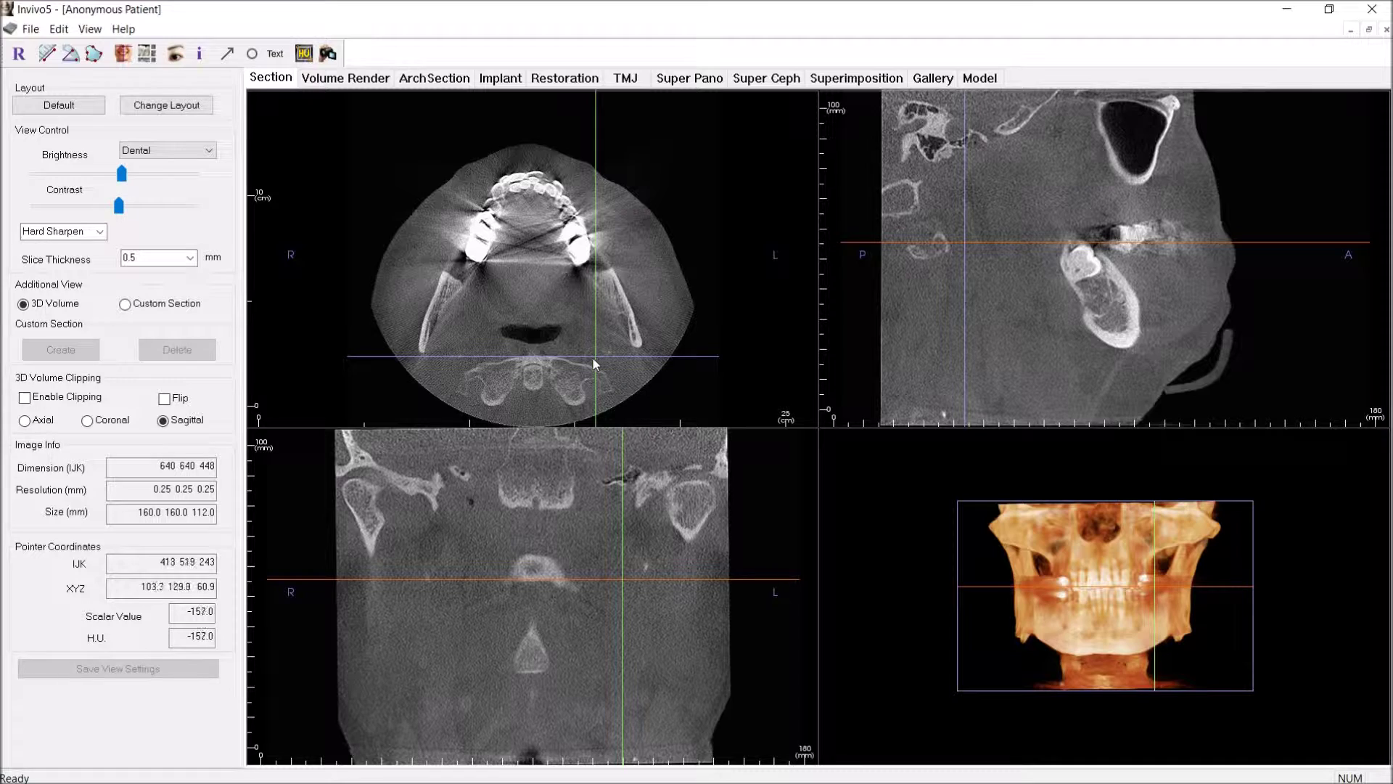
# Step: Shift the sagittal section to the patient's right jaw and page through the coronal slices
pyautogui.moveTo(597, 355); pyautogui.dragTo(457, 356)
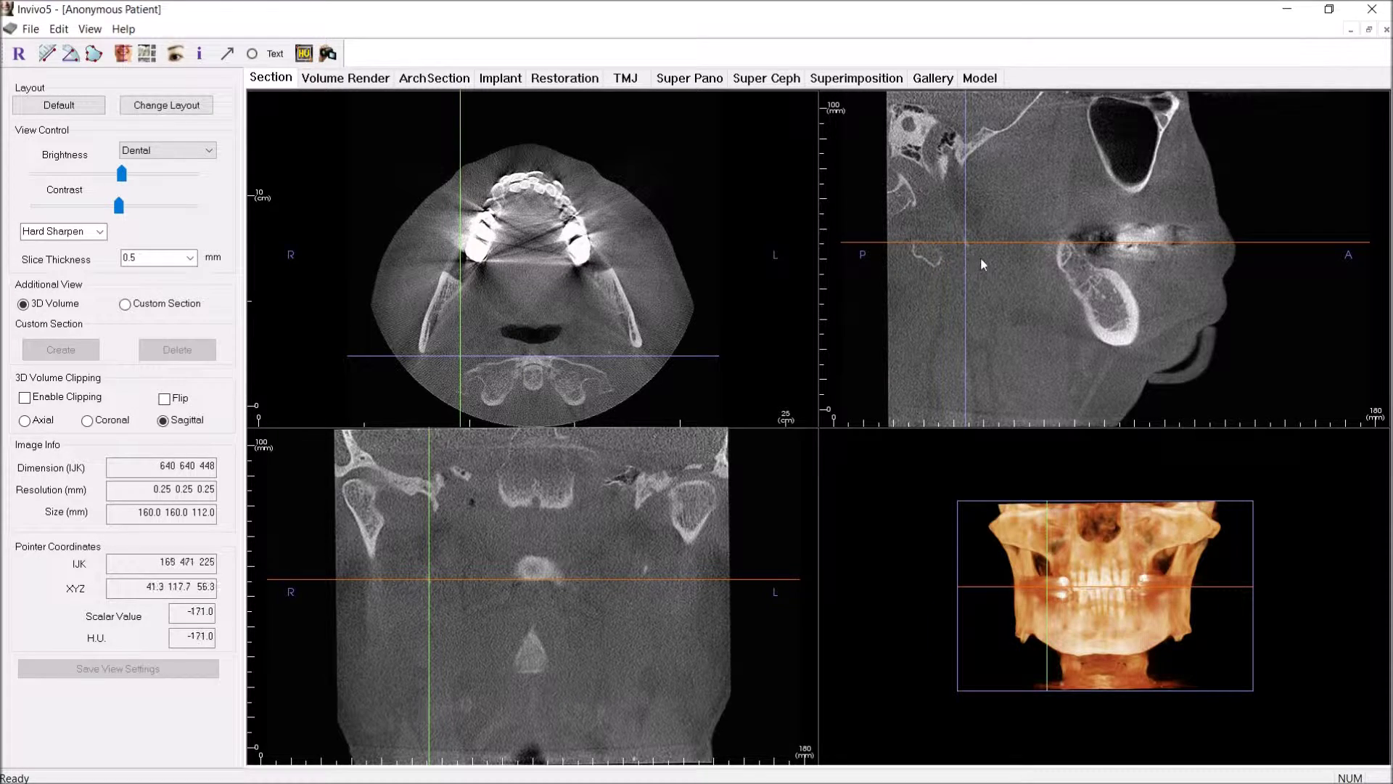
pyautogui.scroll(-10, 979, 279)
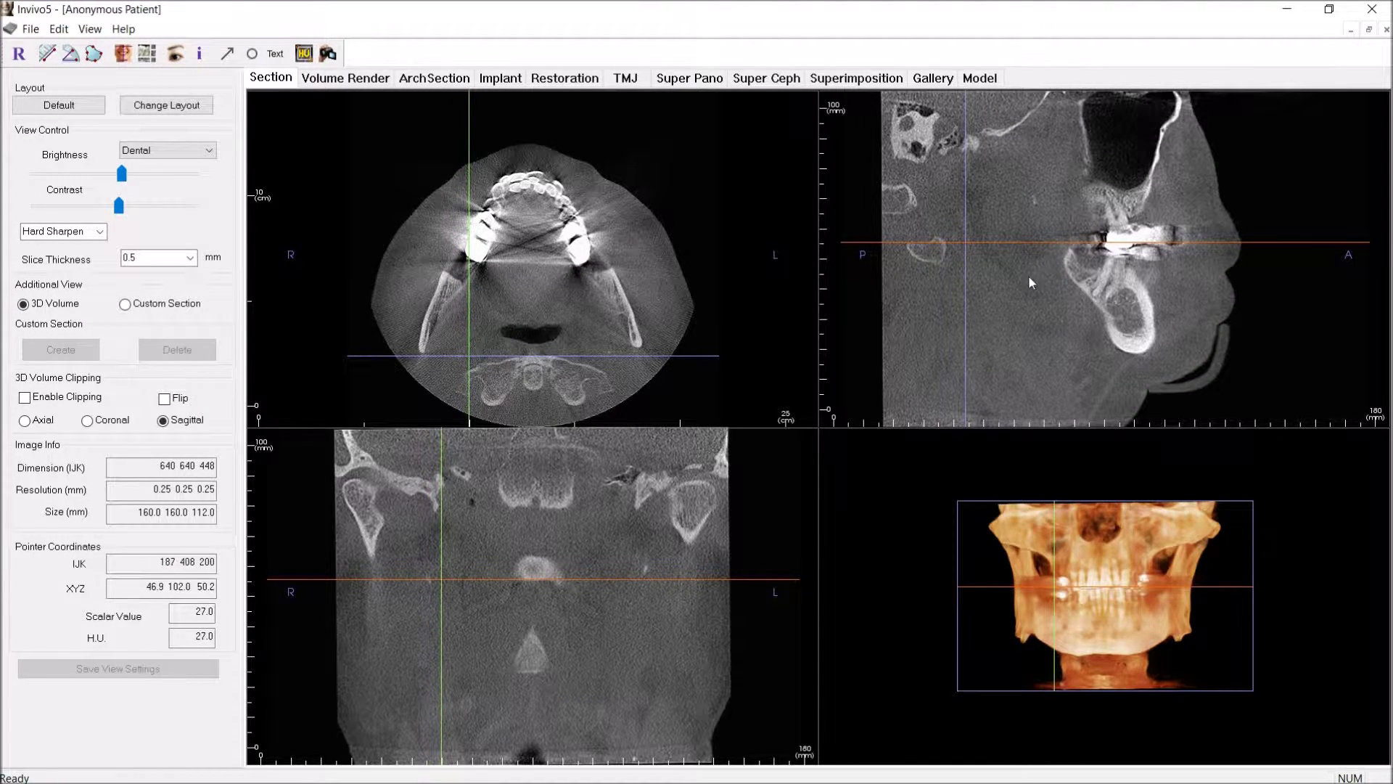
pyautogui.scroll(-3, 547, 516)
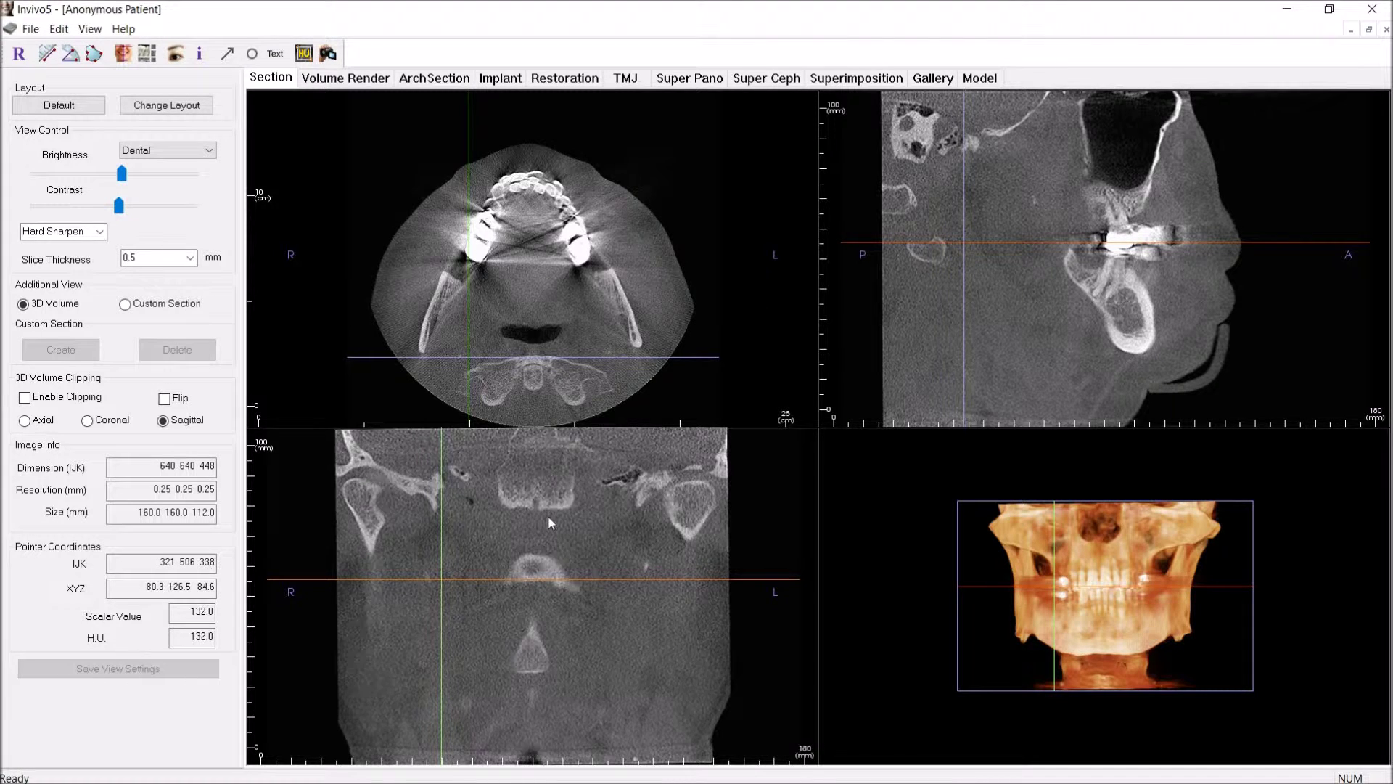
pyautogui.scroll(-5, 547, 519)
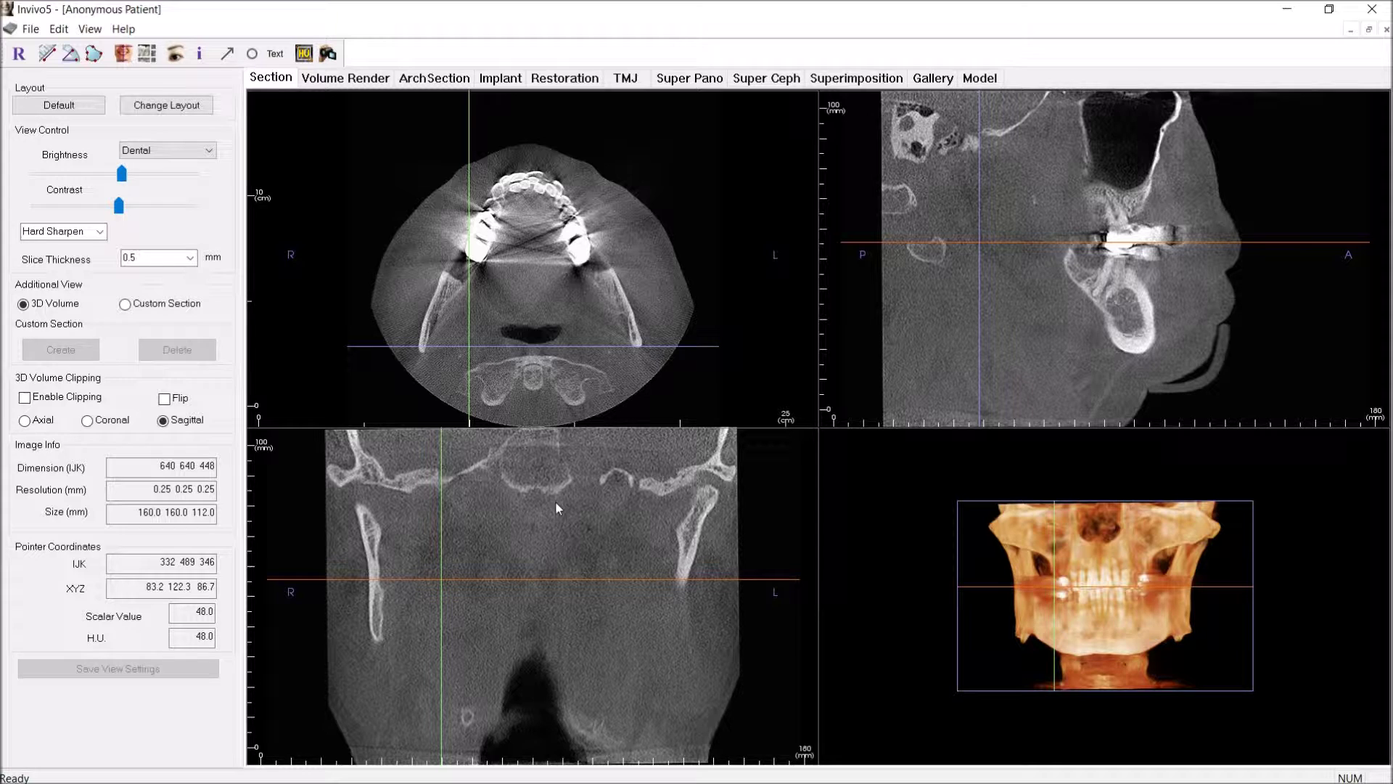
pyautogui.scroll(4, 546, 490)
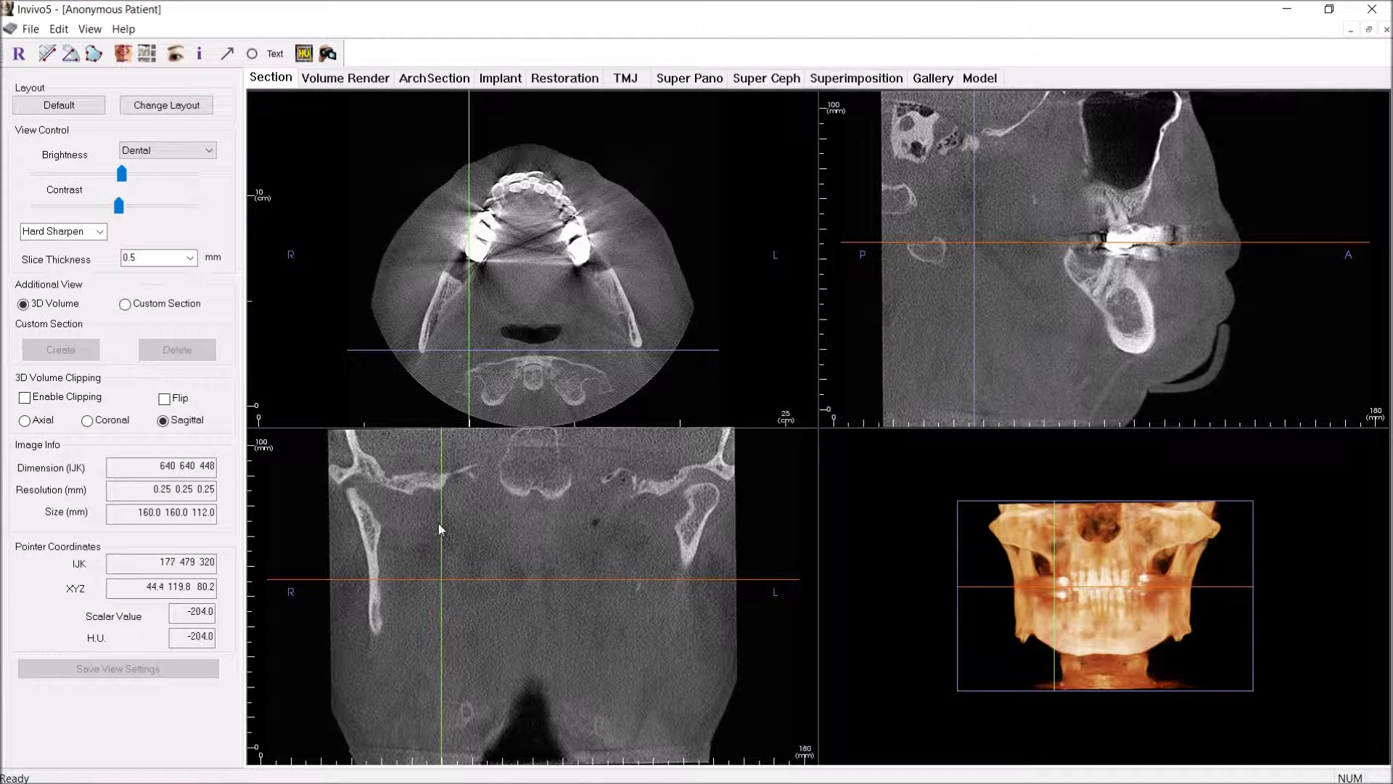
# Step: Reposition the axial crosshair and lower the axial slice to show the lower teeth one by one
pyautogui.moveTo(472, 349); pyautogui.dragTo(460, 361)
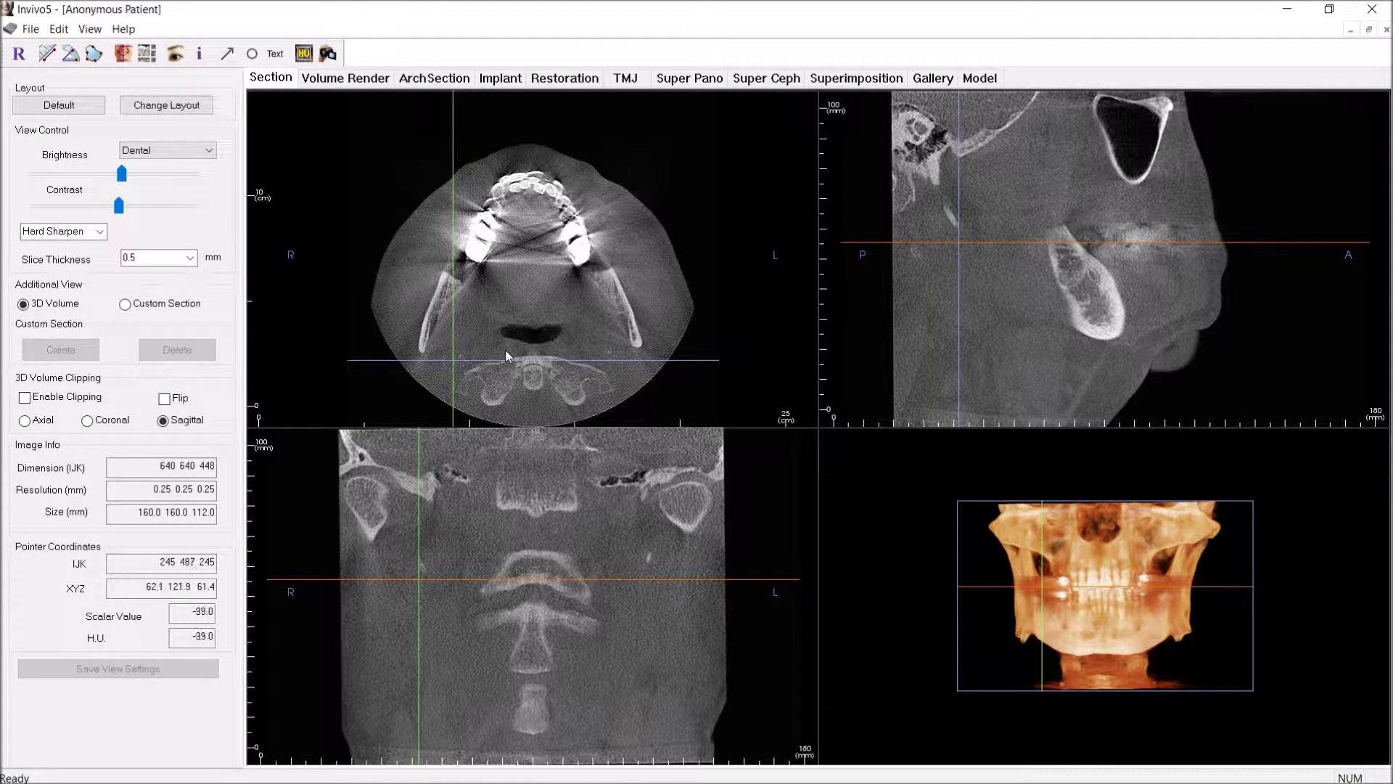
pyautogui.scroll(-5, 980, 272)
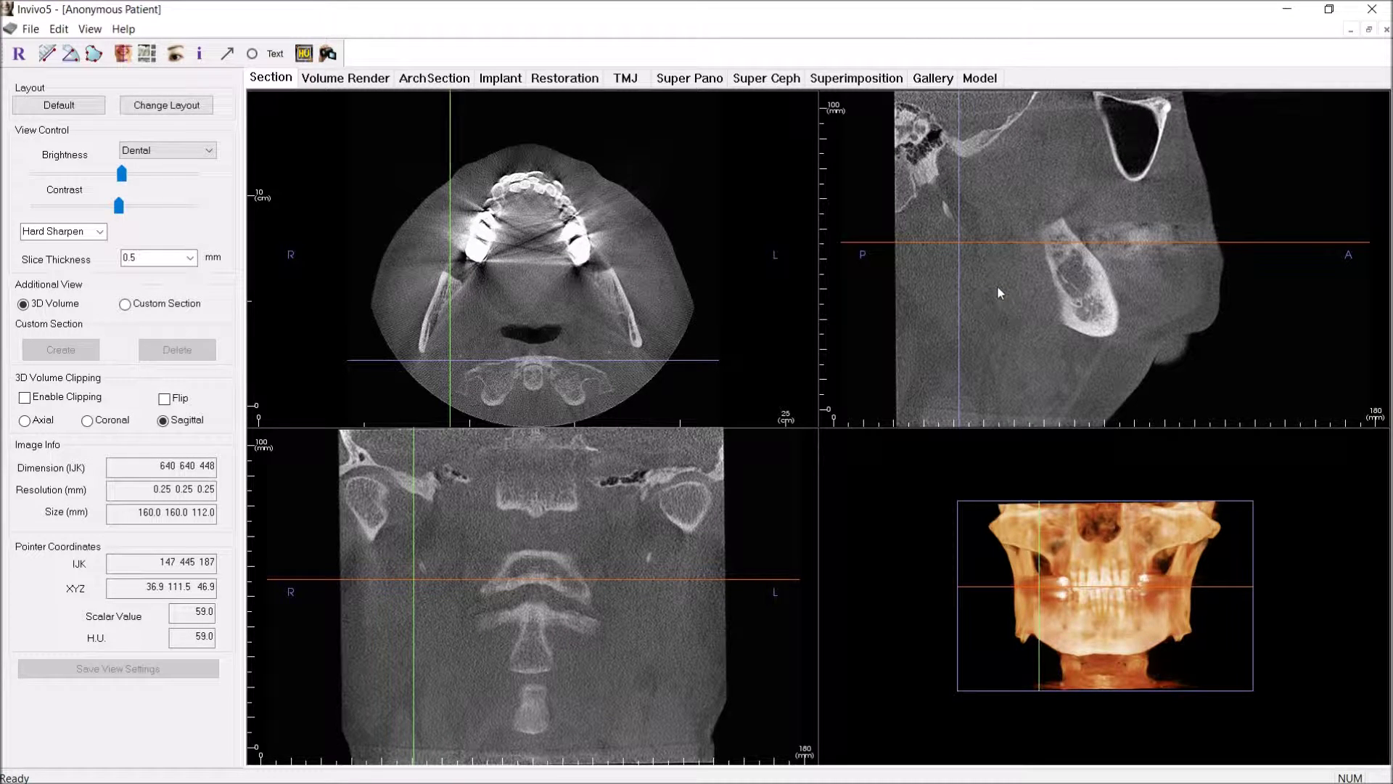
pyautogui.scroll(5, 1000, 285)
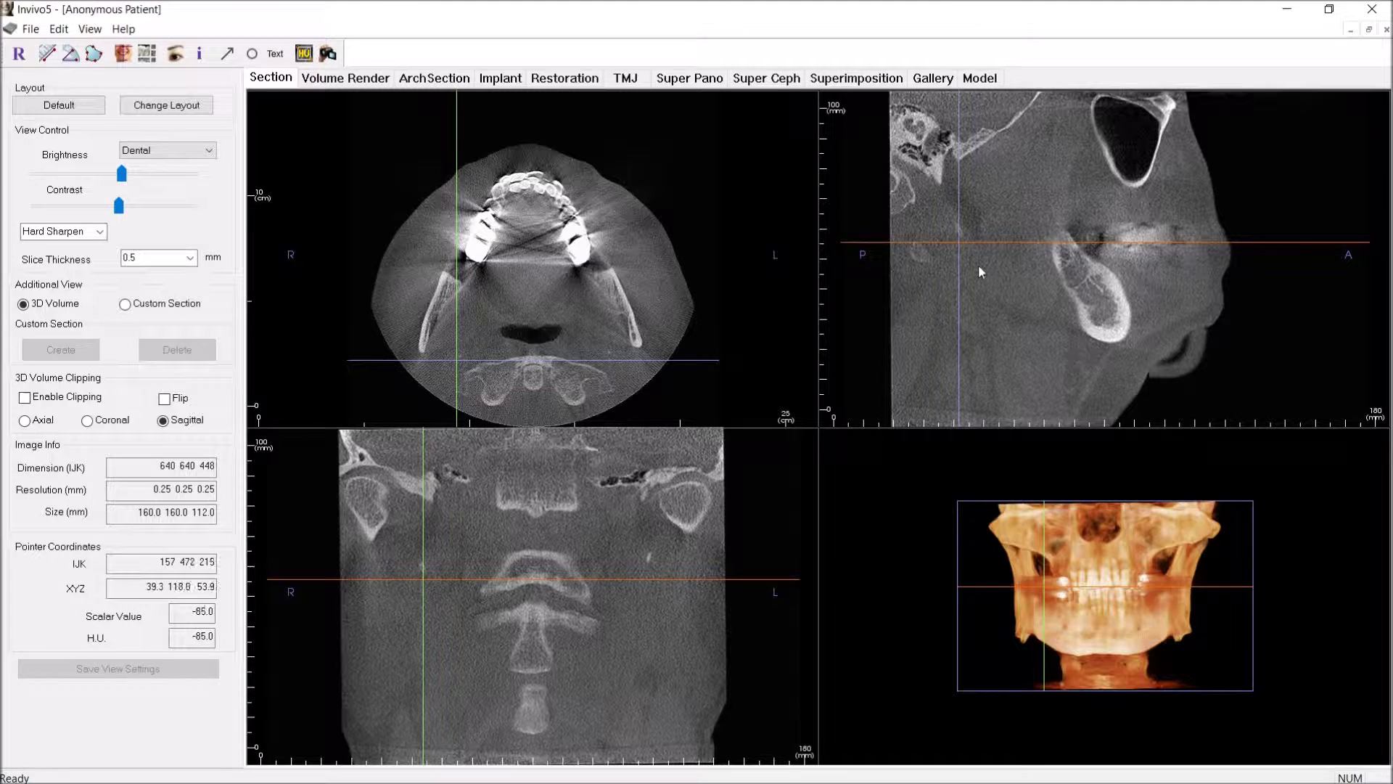
pyautogui.scroll(2, 1009, 276)
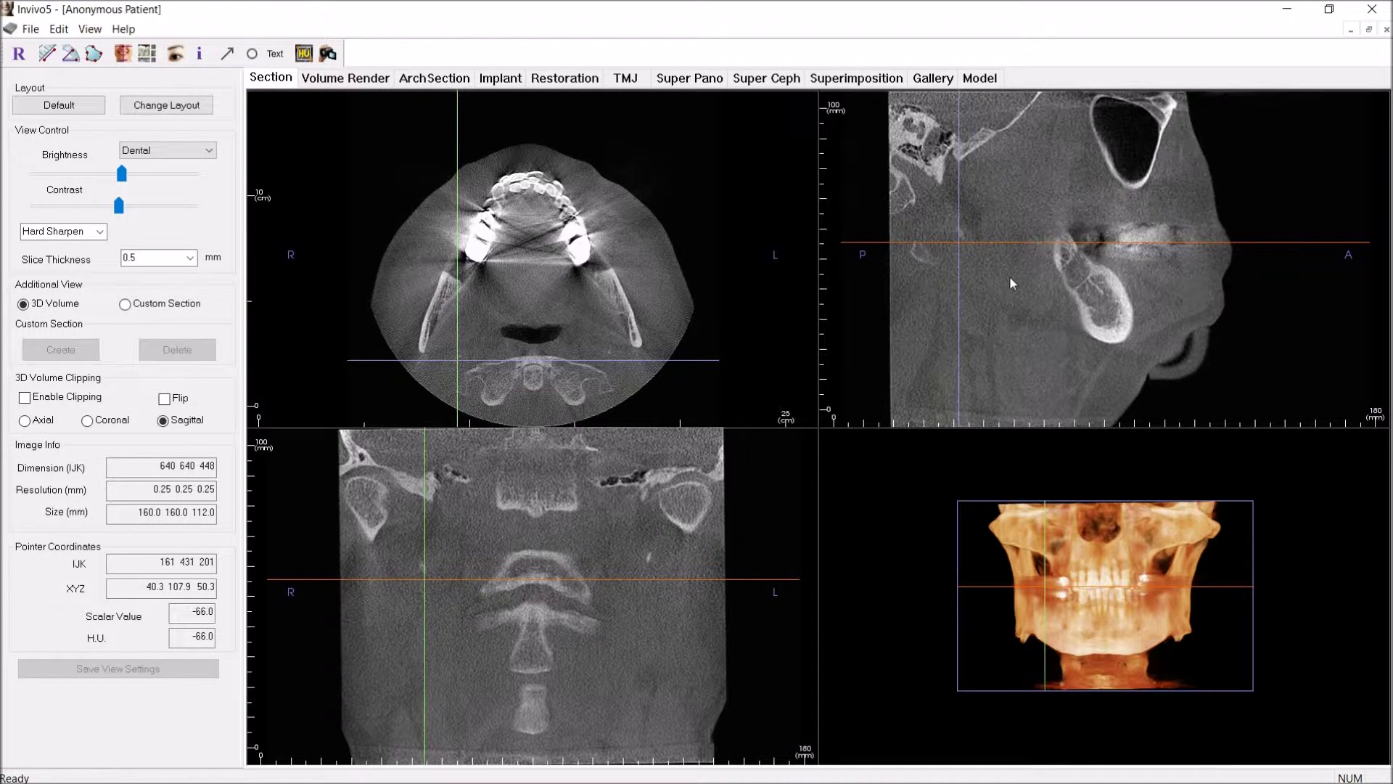
pyautogui.scroll(2, 1013, 285)
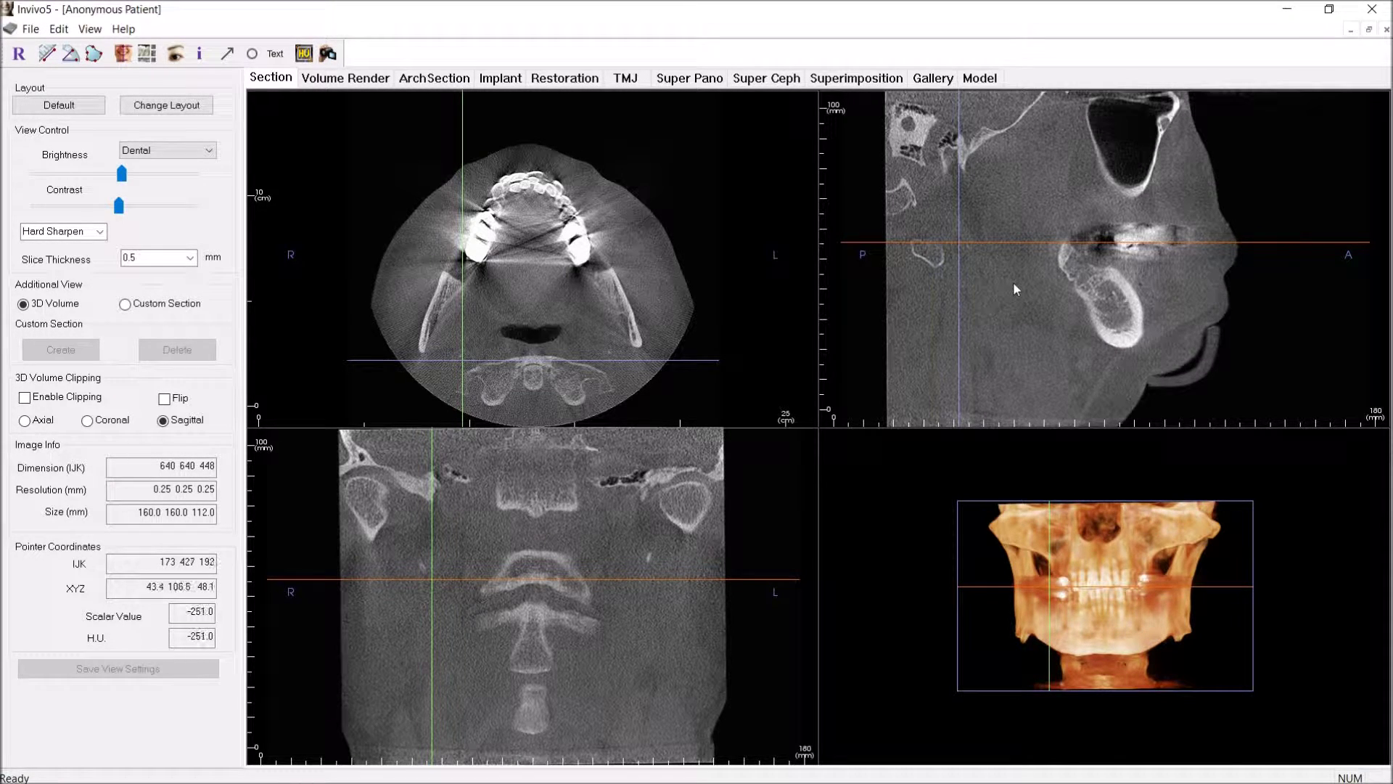
pyautogui.scroll(-4, 1016, 282)
pyautogui.scroll(-3, 1023, 282)
pyautogui.scroll(-2, 606, 295)
pyautogui.scroll(-4, 599, 298)
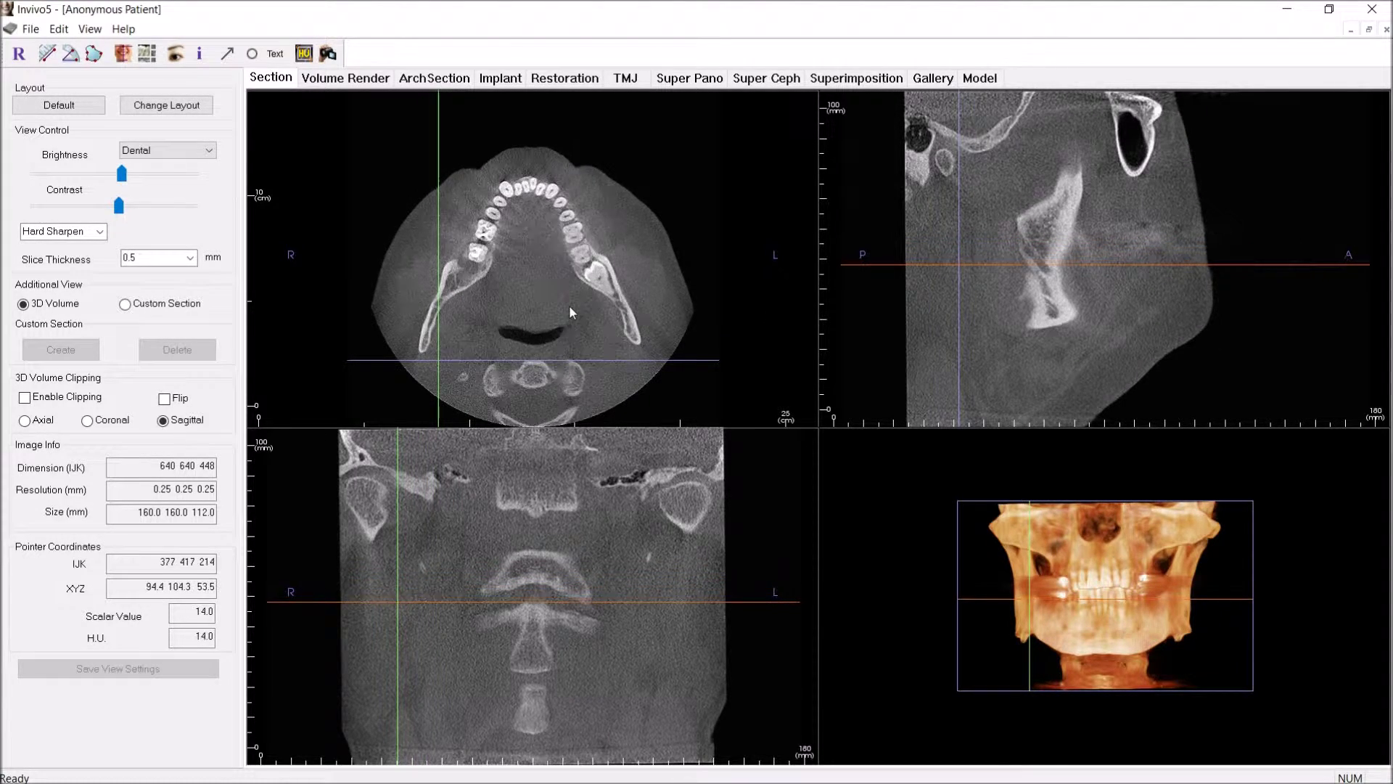
# Step: Scroll the axial slice below the mandible to the neck, showing the airway, cervical vertebra and chin outline
pyautogui.scroll(-4, 571, 312)
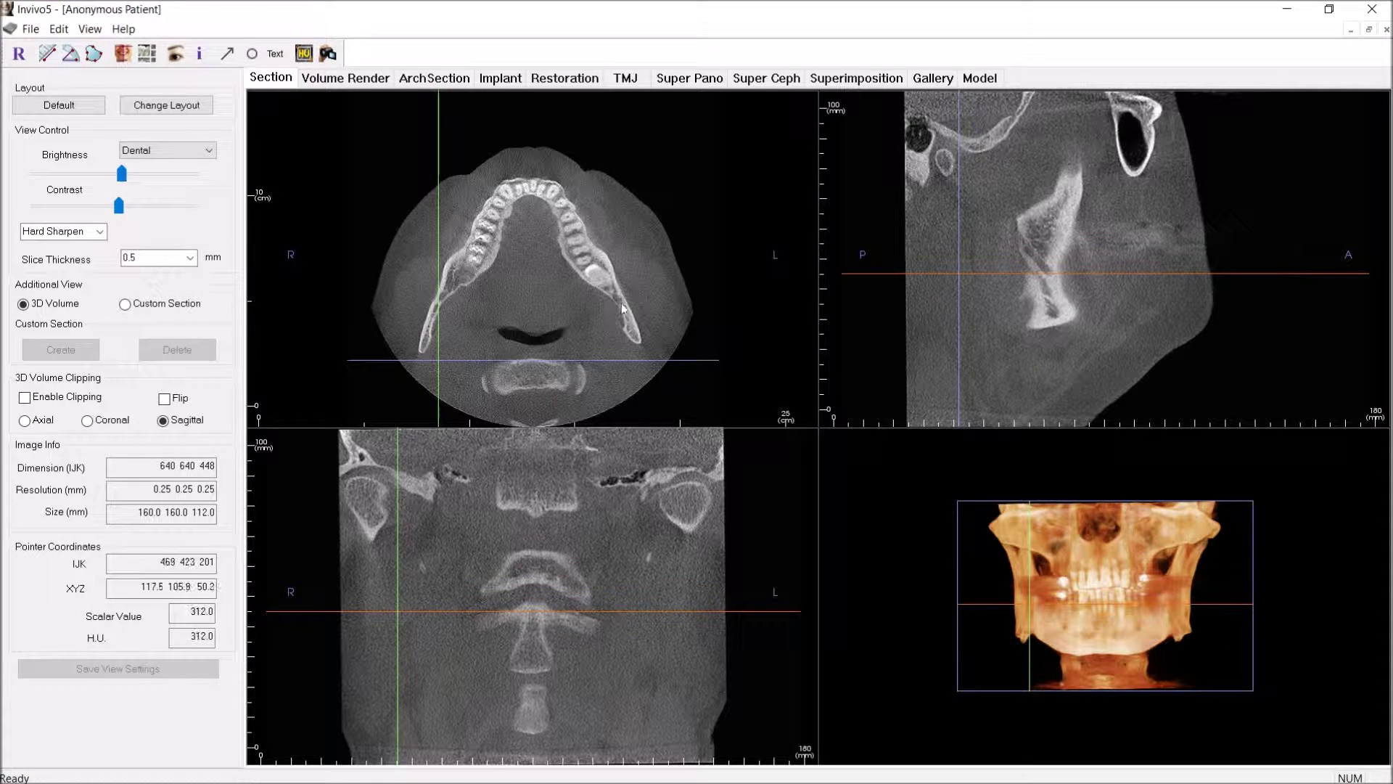
pyautogui.scroll(-5, 602, 295)
pyautogui.scroll(3, 611, 291)
pyautogui.scroll(-4, 612, 296)
pyautogui.scroll(-4, 613, 294)
pyautogui.scroll(-5, 586, 291)
pyautogui.scroll(-5, 530, 305)
pyautogui.scroll(3, 548, 327)
pyautogui.scroll(5, 529, 311)
pyautogui.scroll(-5, 528, 307)
pyautogui.scroll(-3, 535, 306)
pyautogui.scroll(-4, 527, 335)
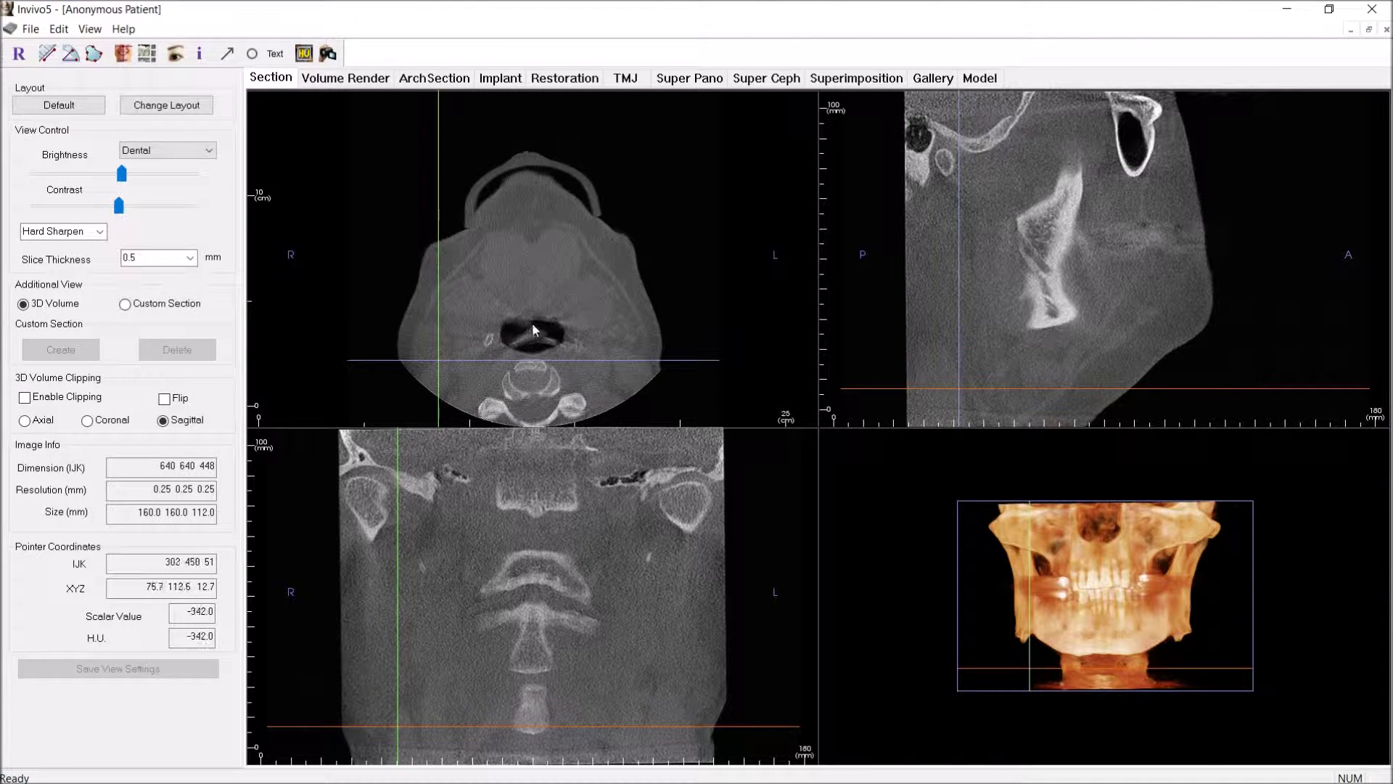
pyautogui.scroll(-2, 541, 314)
pyautogui.scroll(5, 542, 313)
pyautogui.scroll(1, 557, 302)
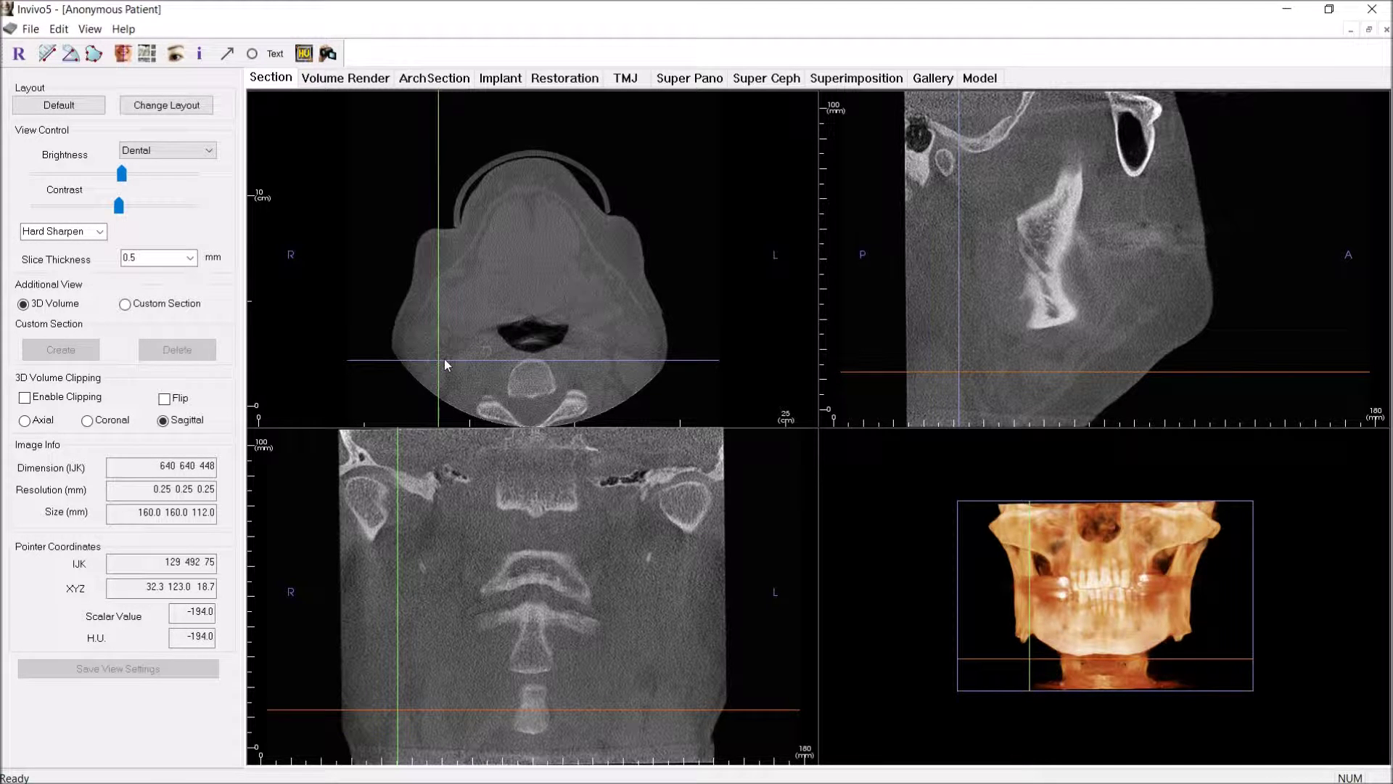
# Step: Move the sagittal section closer to the midline and drop the axial view to the lowest slices
pyautogui.moveTo(438, 358); pyautogui.dragTo(486, 354)
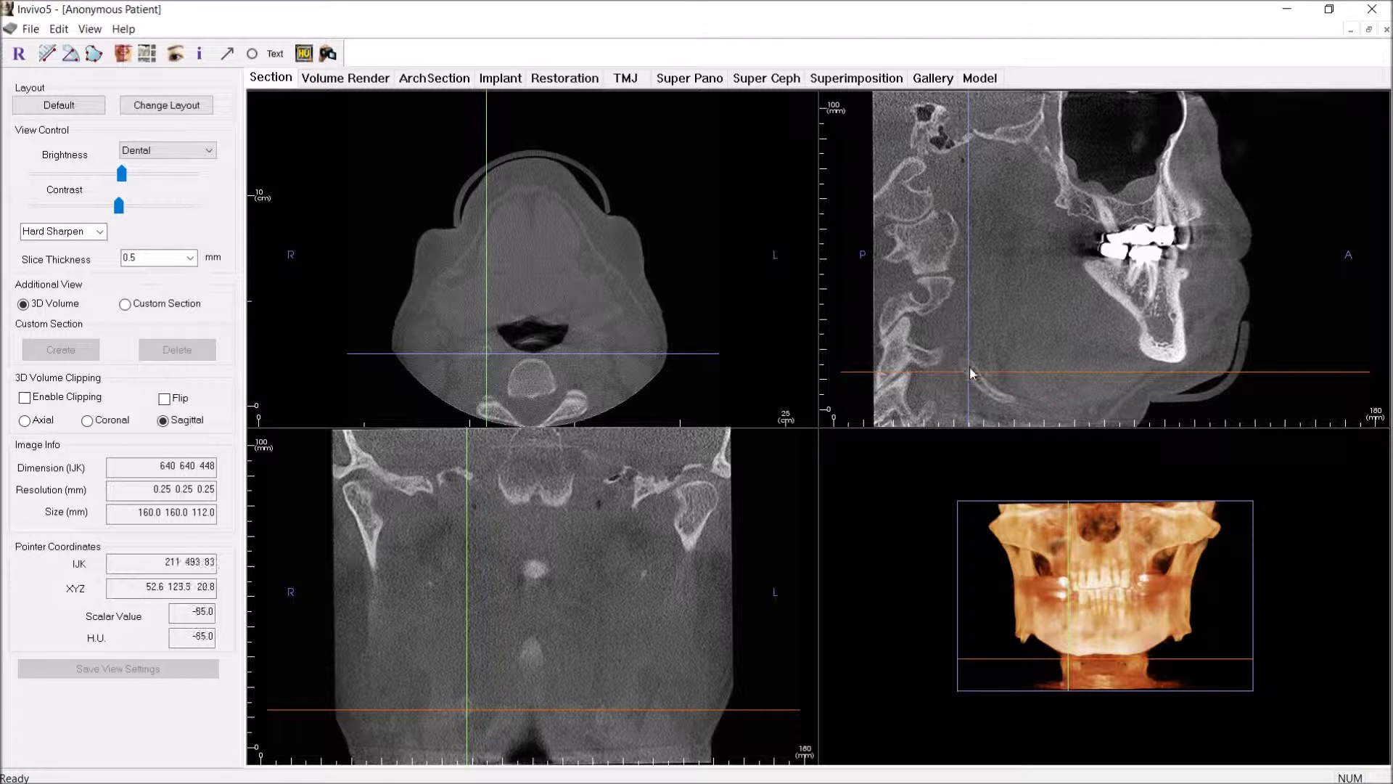
pyautogui.scroll(-5, 595, 276)
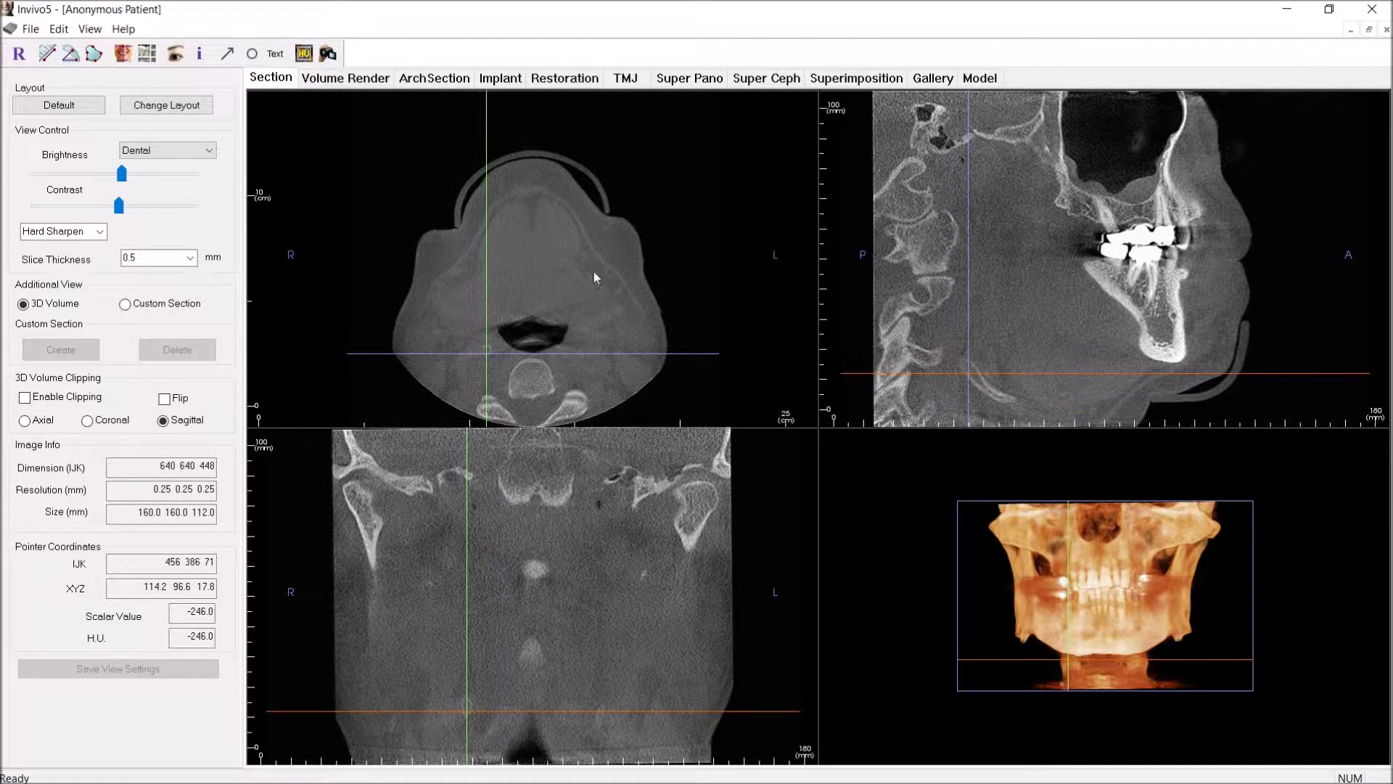
pyautogui.scroll(-6, 580, 319)
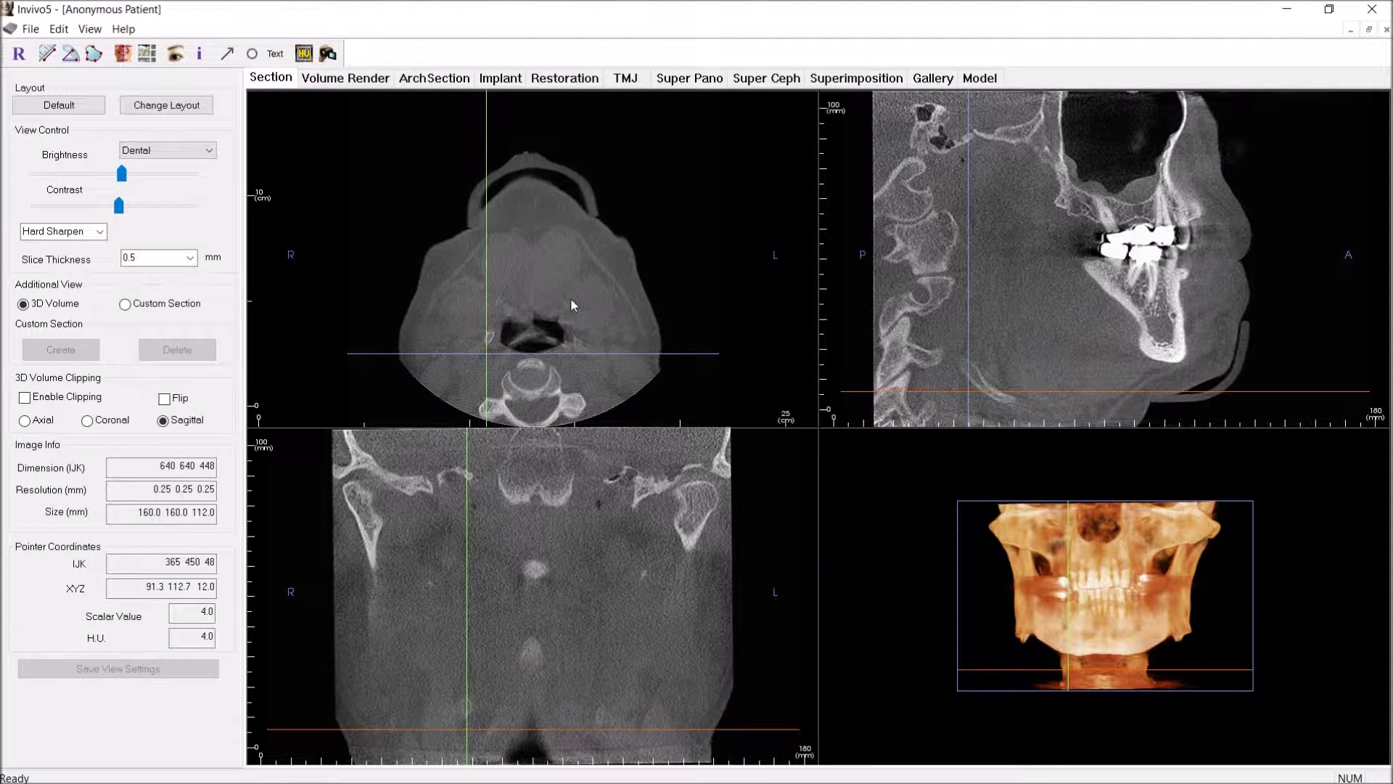
pyautogui.scroll(-5, 562, 305)
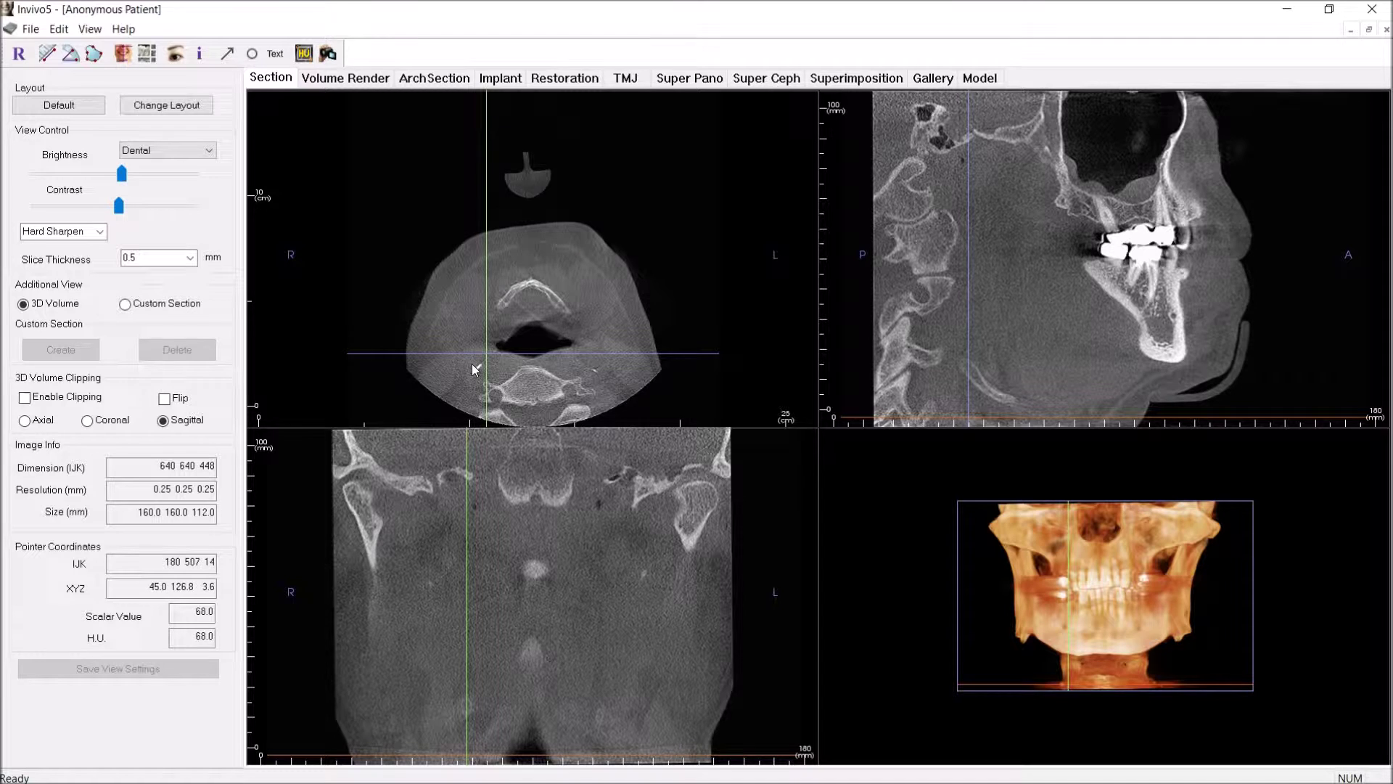
pyautogui.scroll(1, 501, 354)
# Step: Nudge the crosshair down onto the cervical vertebra, with the sagittal section shifted slightly right
pyautogui.moveTo(489, 355); pyautogui.dragTo(482, 367)
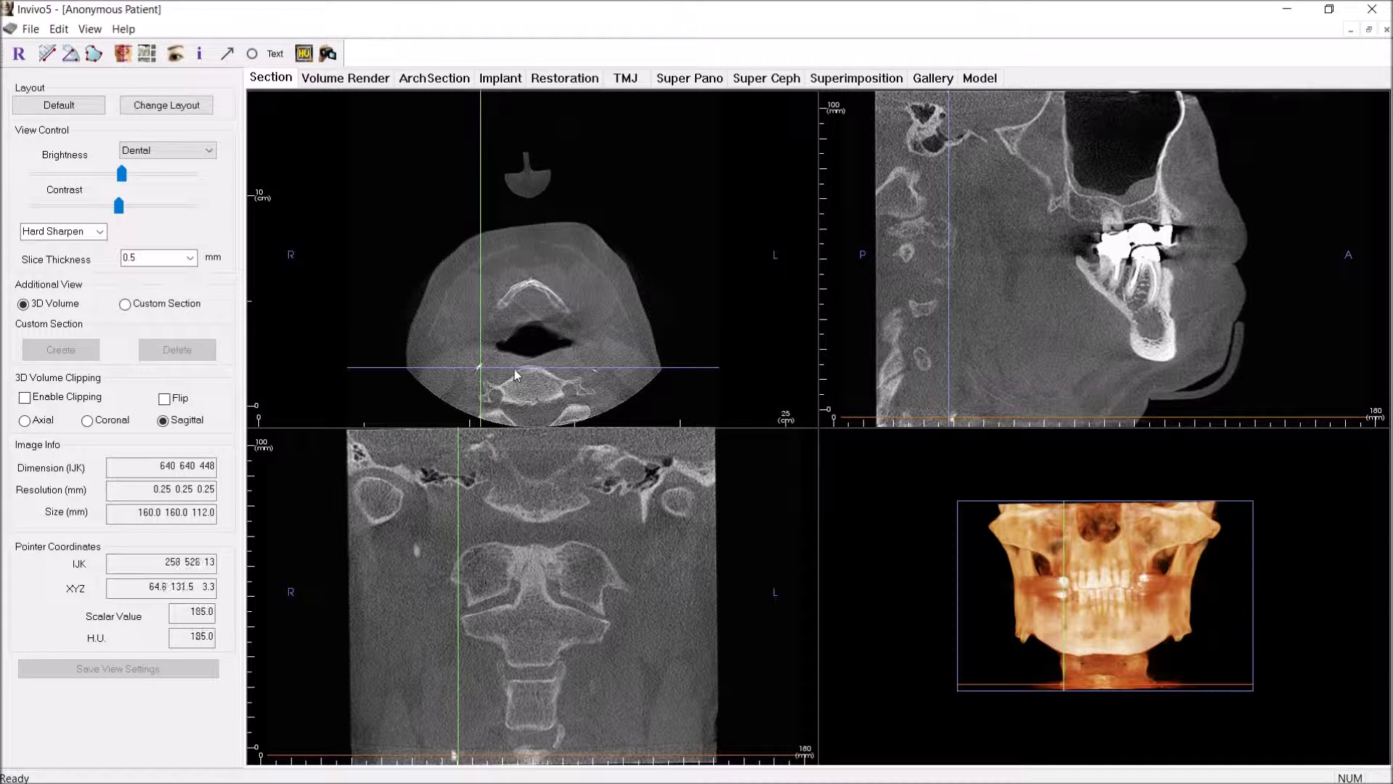
pyautogui.scroll(-4, 550, 325)
pyautogui.scroll(3, 527, 365)
pyautogui.moveTo(482, 367); pyautogui.dragTo(477, 365)
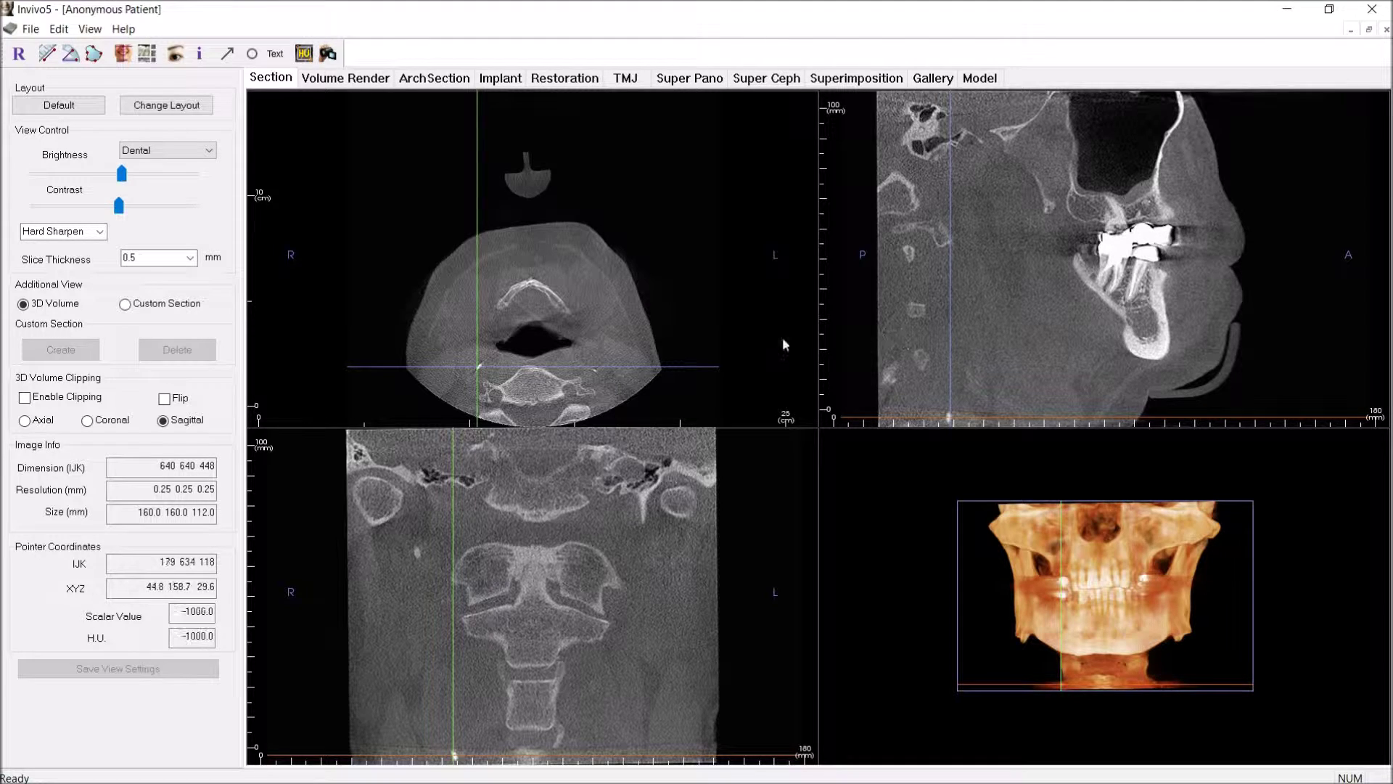
pyautogui.moveTo(478, 247); pyautogui.dragTo(533, 253)
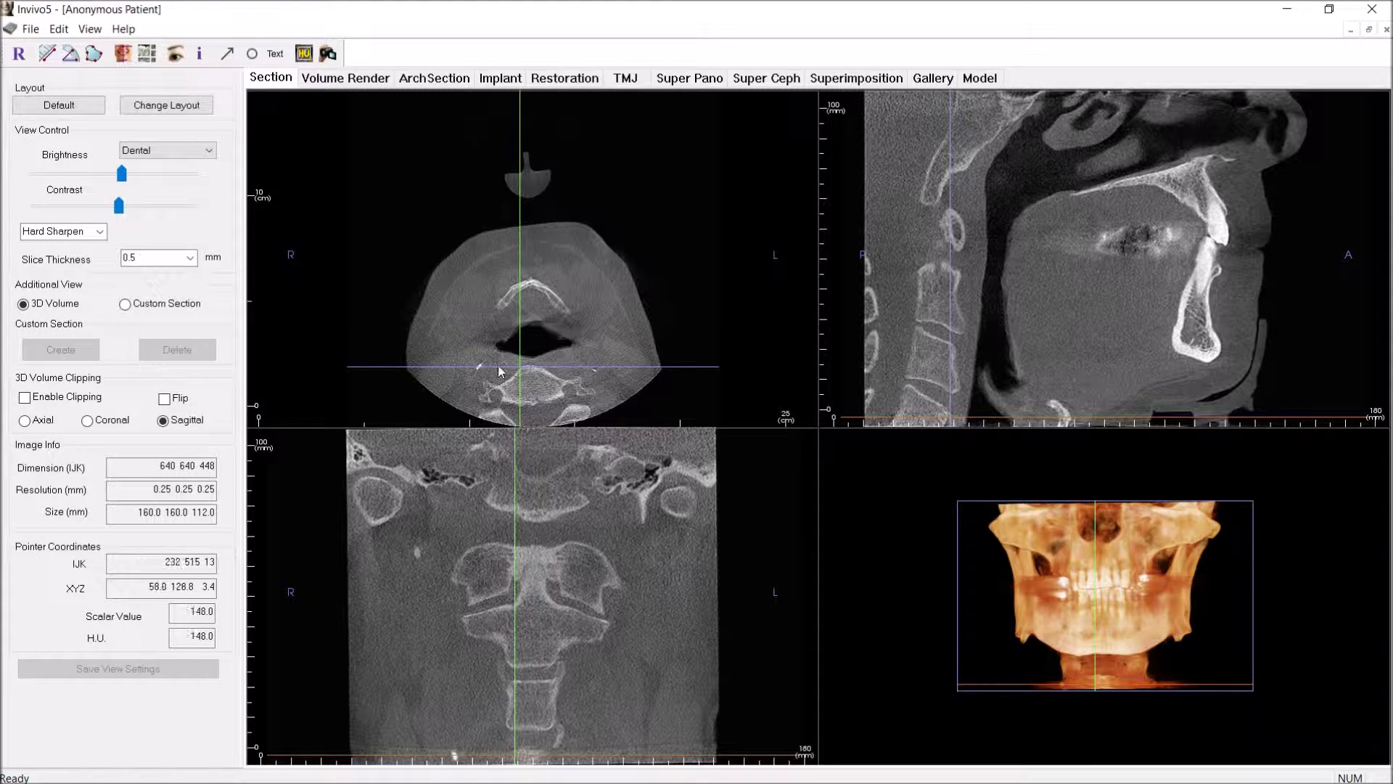
pyautogui.scroll(-4, 487, 373)
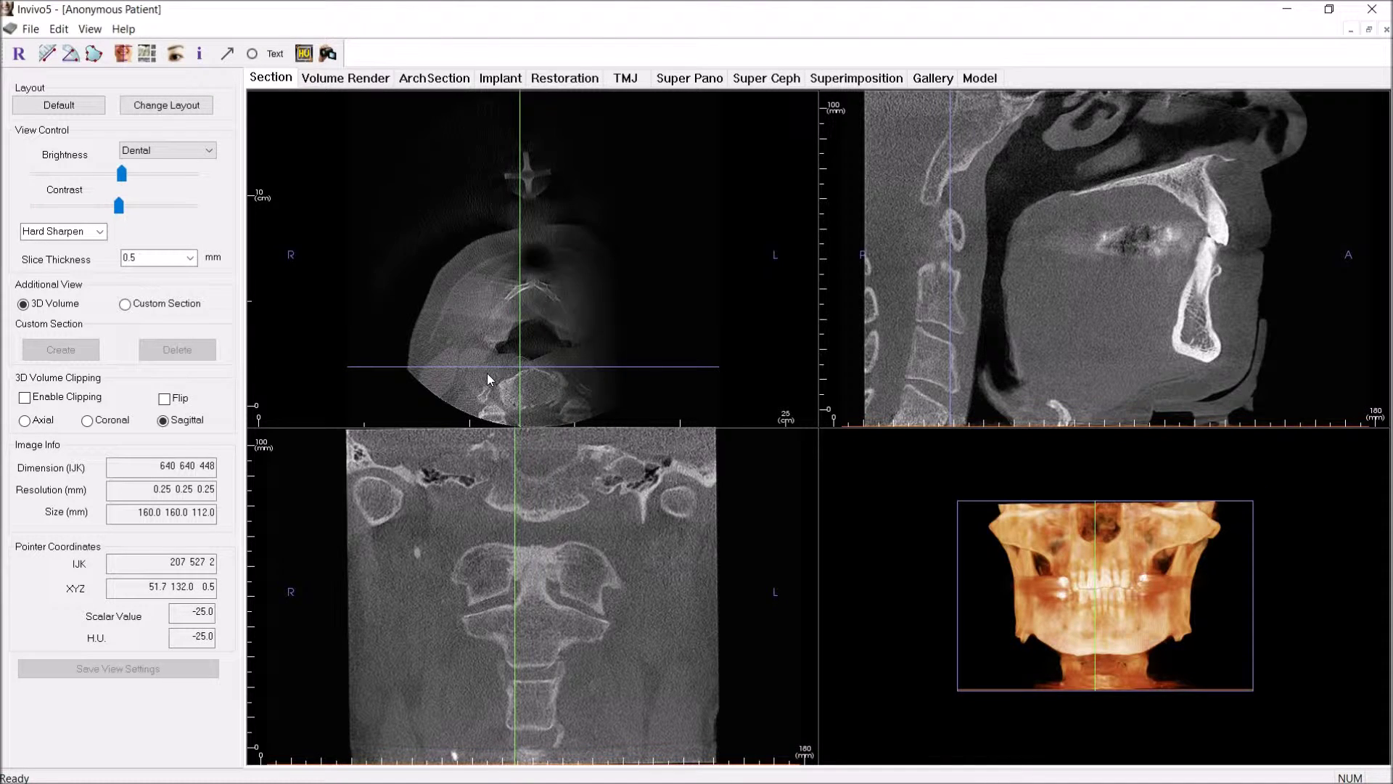
pyautogui.scroll(6, 486, 373)
pyautogui.scroll(6, 486, 373)
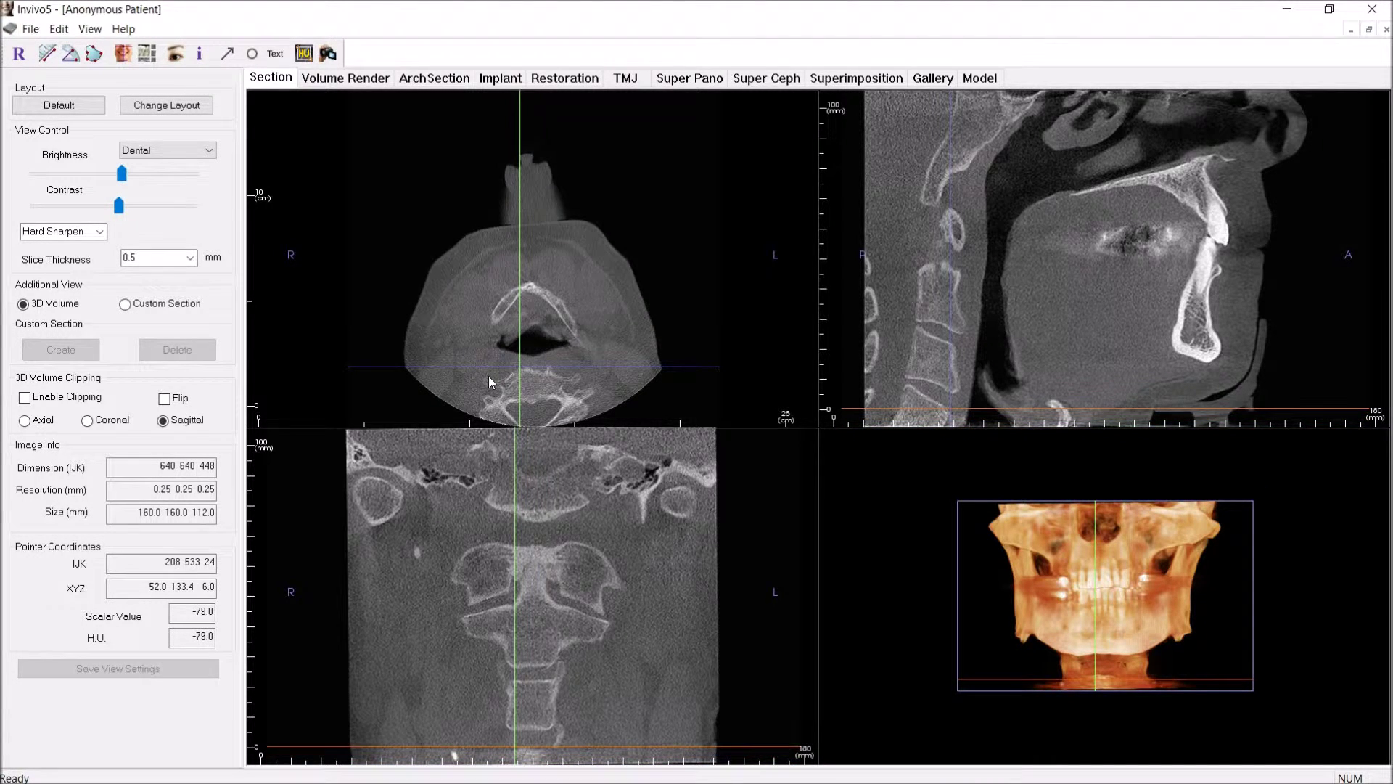
pyautogui.scroll(-5, 489, 379)
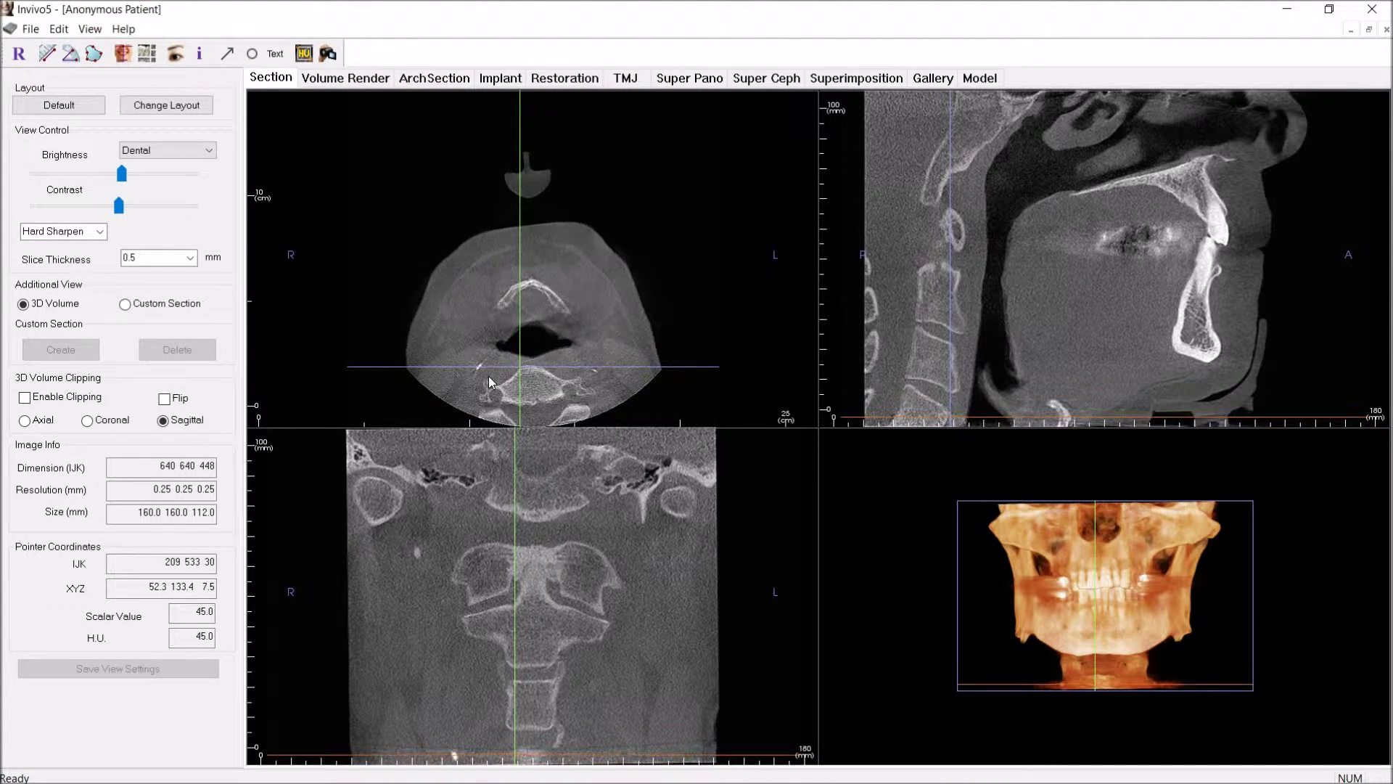
pyautogui.scroll(3, 490, 381)
pyautogui.scroll(-3, 489, 380)
pyautogui.scroll(4, 489, 376)
pyautogui.scroll(2, 489, 376)
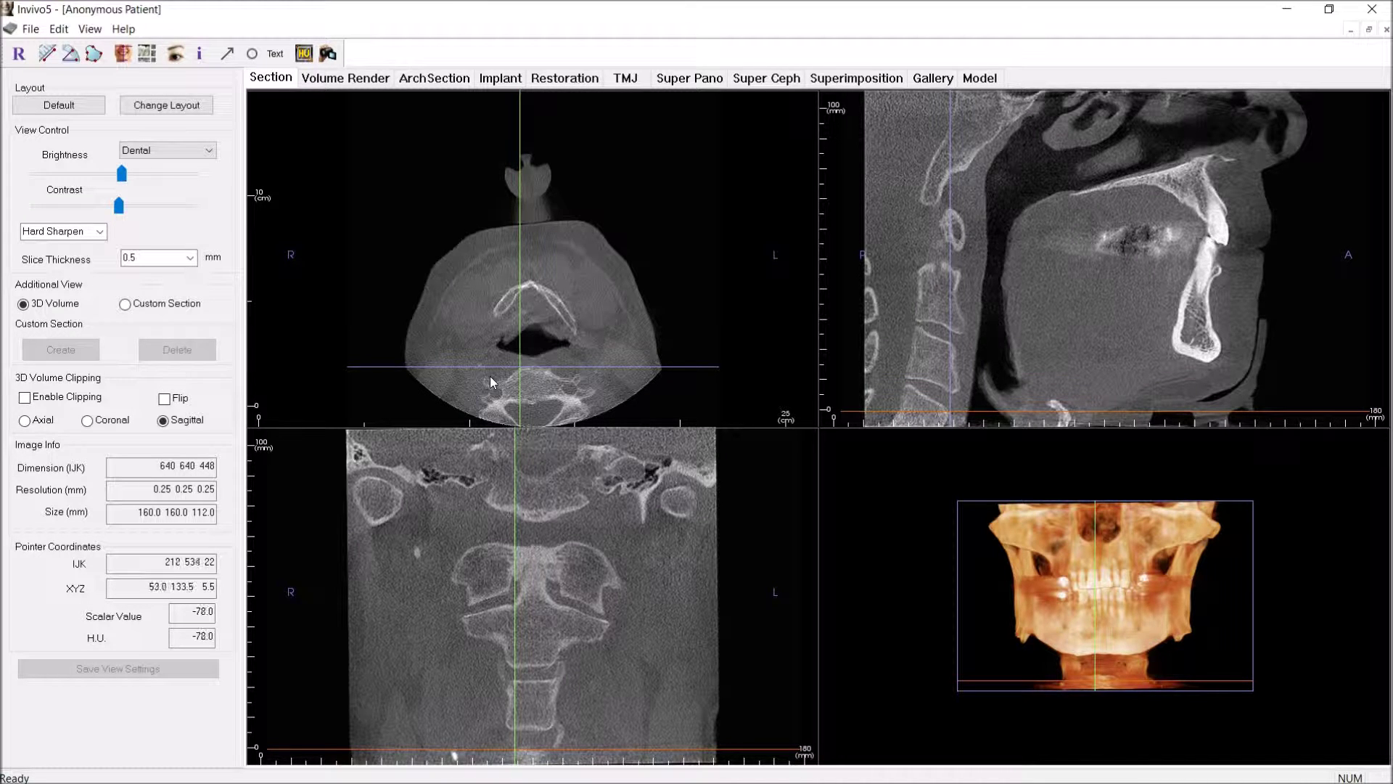
pyautogui.scroll(2, 503, 373)
pyautogui.scroll(-4, 501, 376)
pyautogui.scroll(-4, 501, 376)
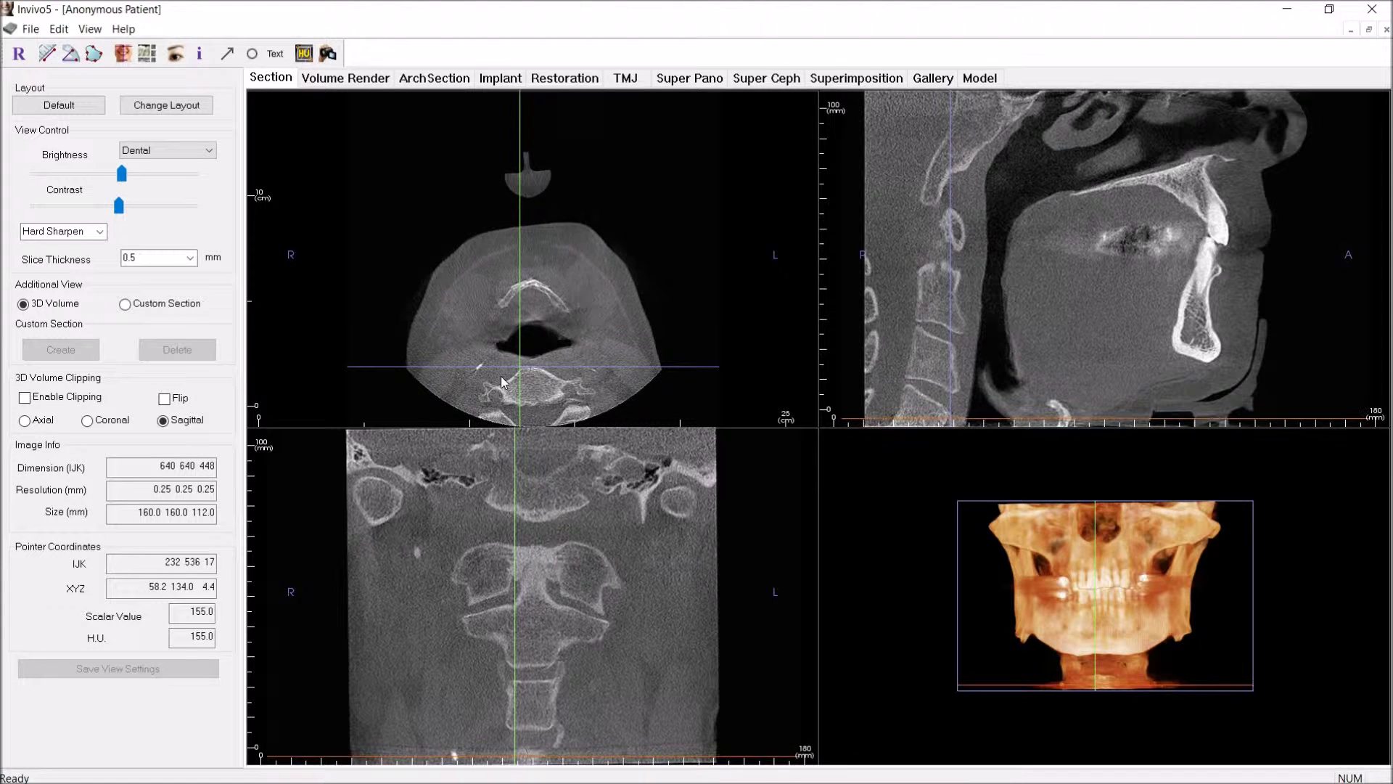
pyautogui.scroll(2, 501, 376)
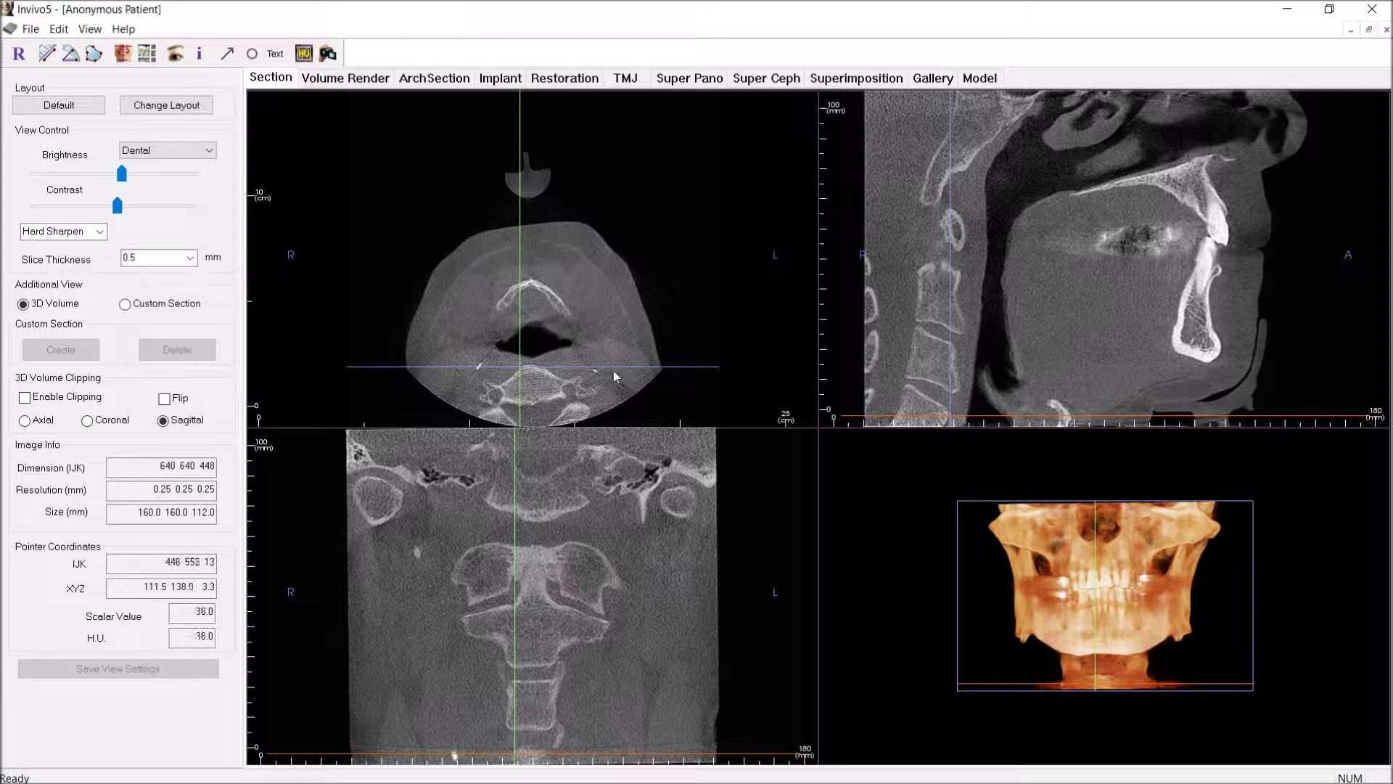
# Step: Place the axial slice at the bottom of the scan
pyautogui.moveTo(974, 418); pyautogui.dragTo(964, 424)
pyautogui.scroll(-5, 956, 388)
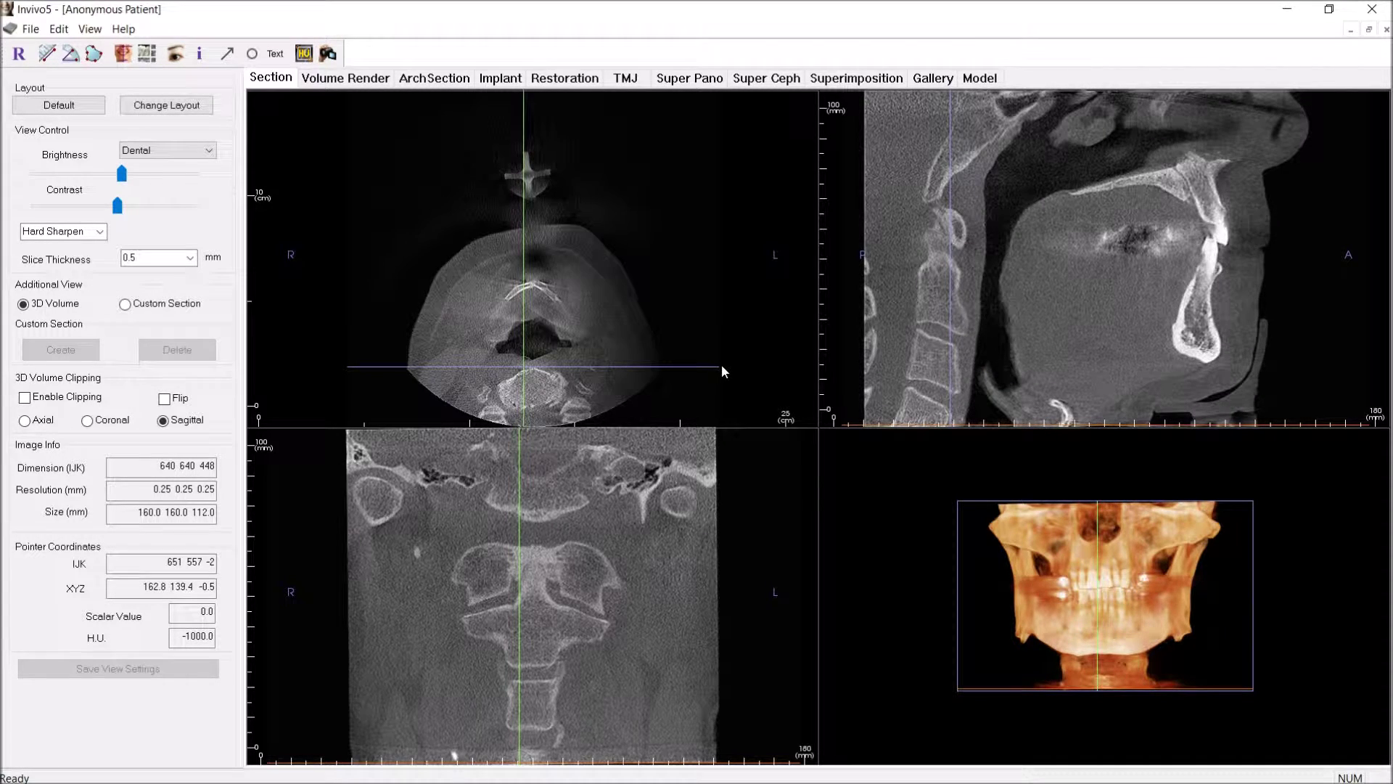
pyautogui.scroll(2, 631, 370)
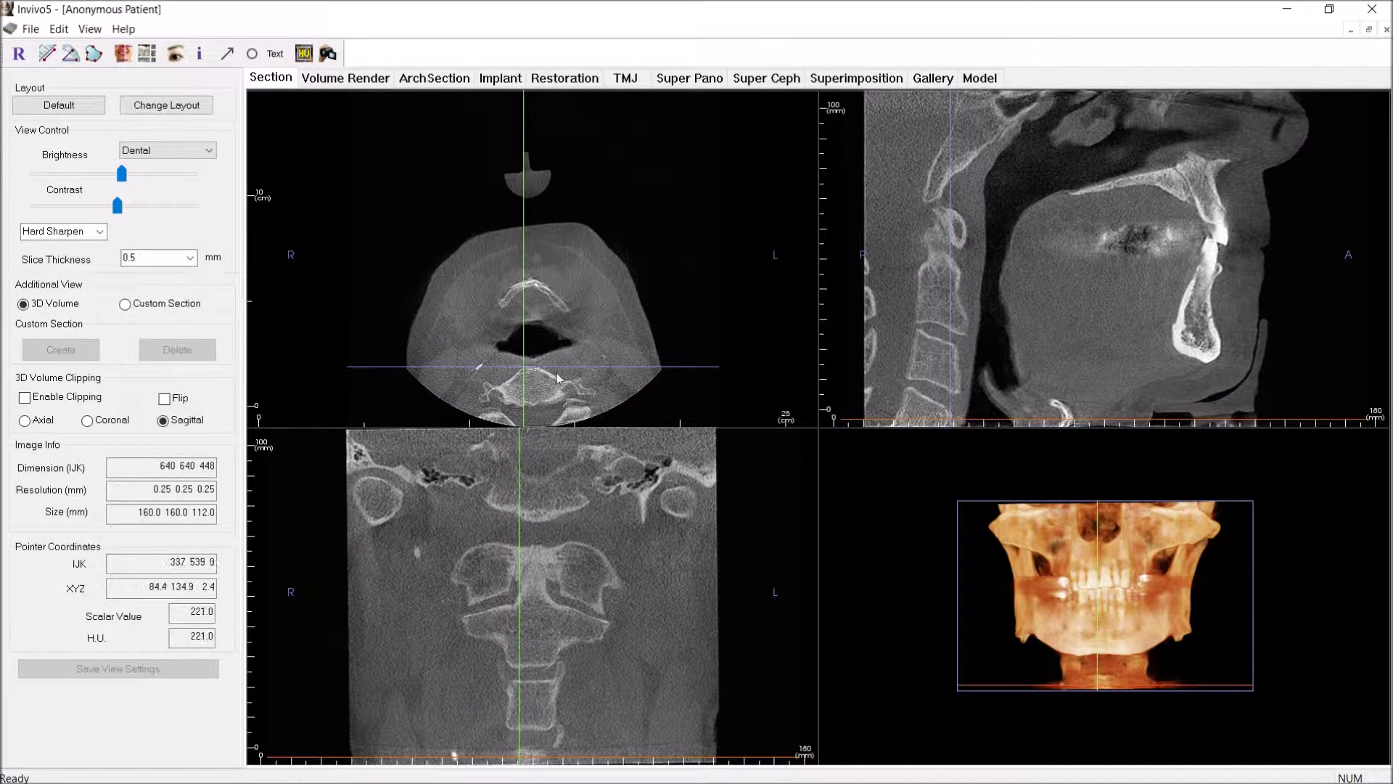
pyautogui.scroll(-1, 566, 388)
# Step: Climb the axial slice from the neck through the maxillary sinuses and septum to the nasal cavity
pyautogui.scroll(3, 574, 389)
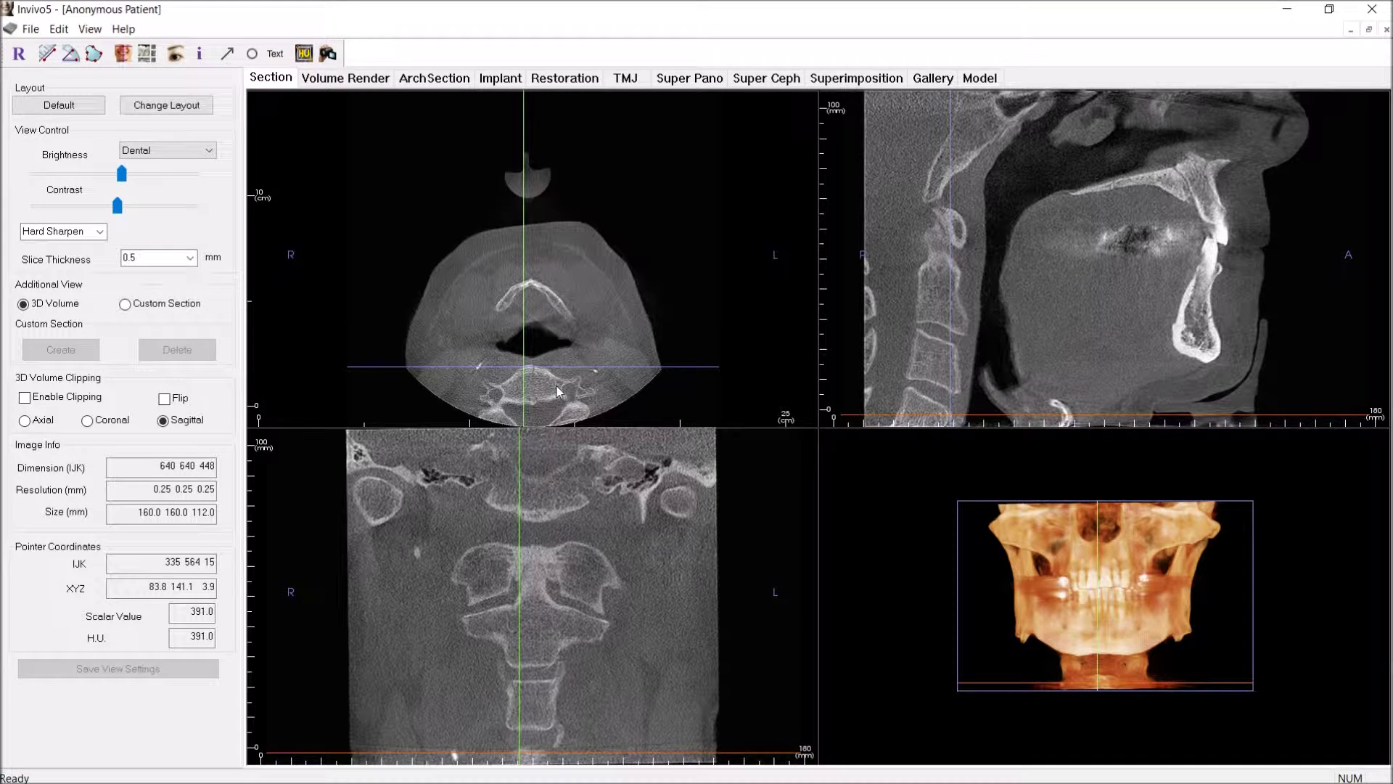
pyautogui.scroll(3, 584, 392)
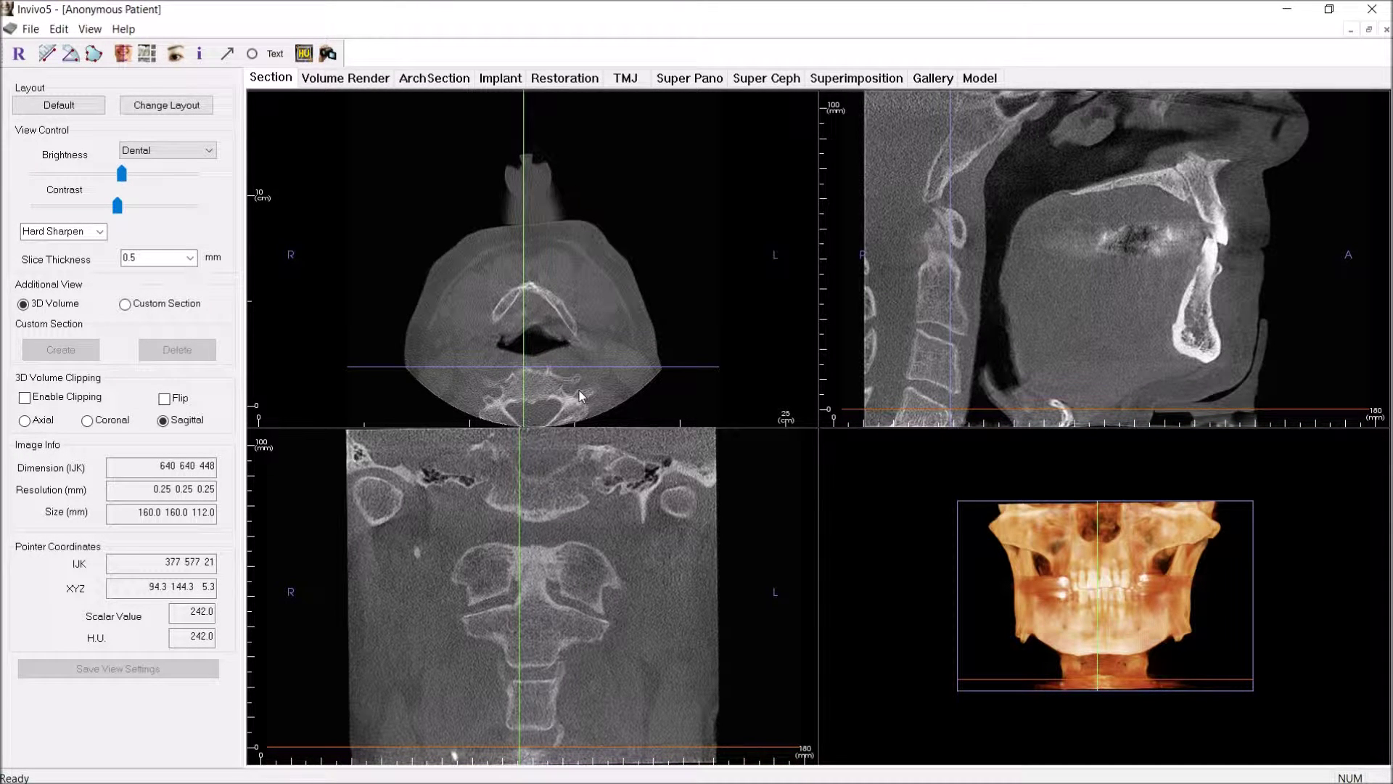
pyautogui.scroll(1, 579, 392)
pyautogui.scroll(2, 581, 390)
pyautogui.scroll(4, 581, 390)
pyautogui.scroll(3, 580, 390)
pyautogui.scroll(2, 607, 378)
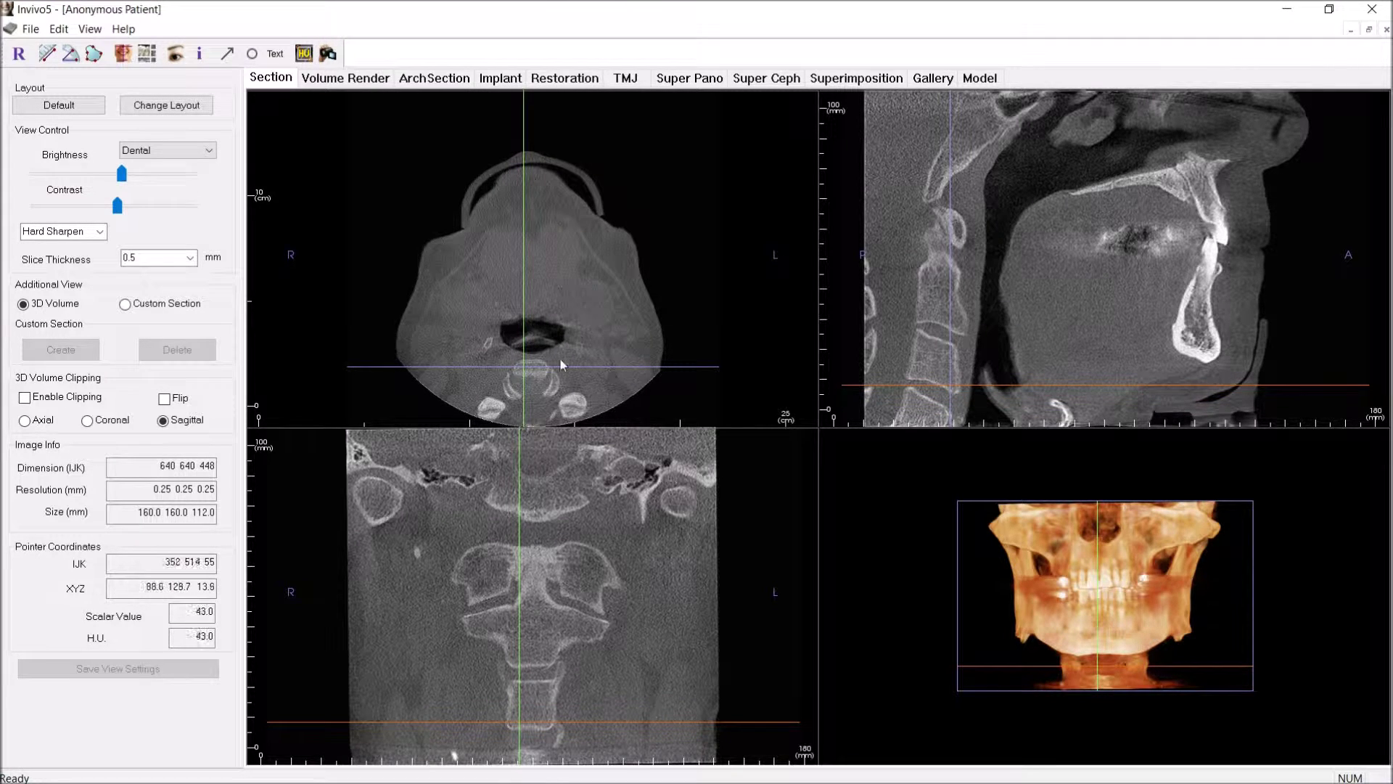
pyautogui.scroll(1, 555, 372)
pyautogui.scroll(2, 548, 383)
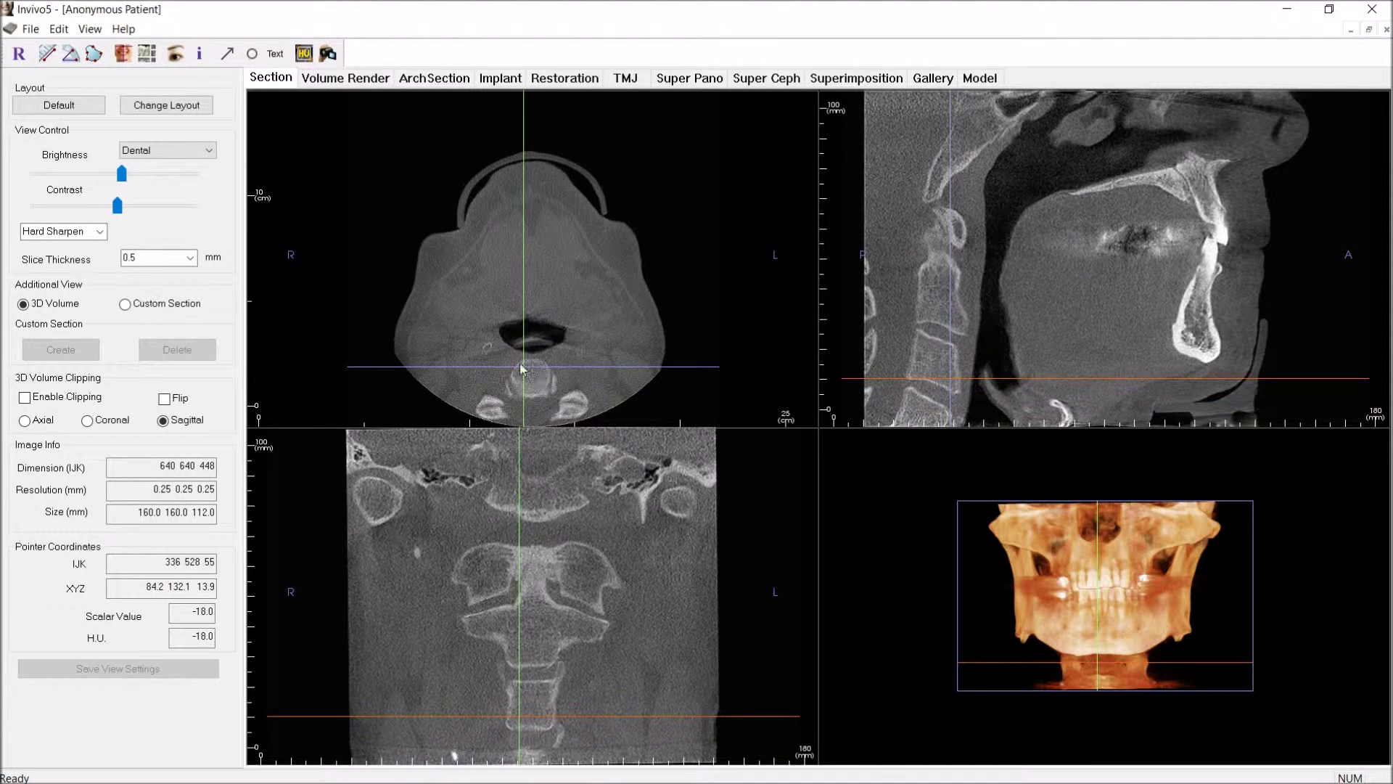
pyautogui.scroll(1, 564, 347)
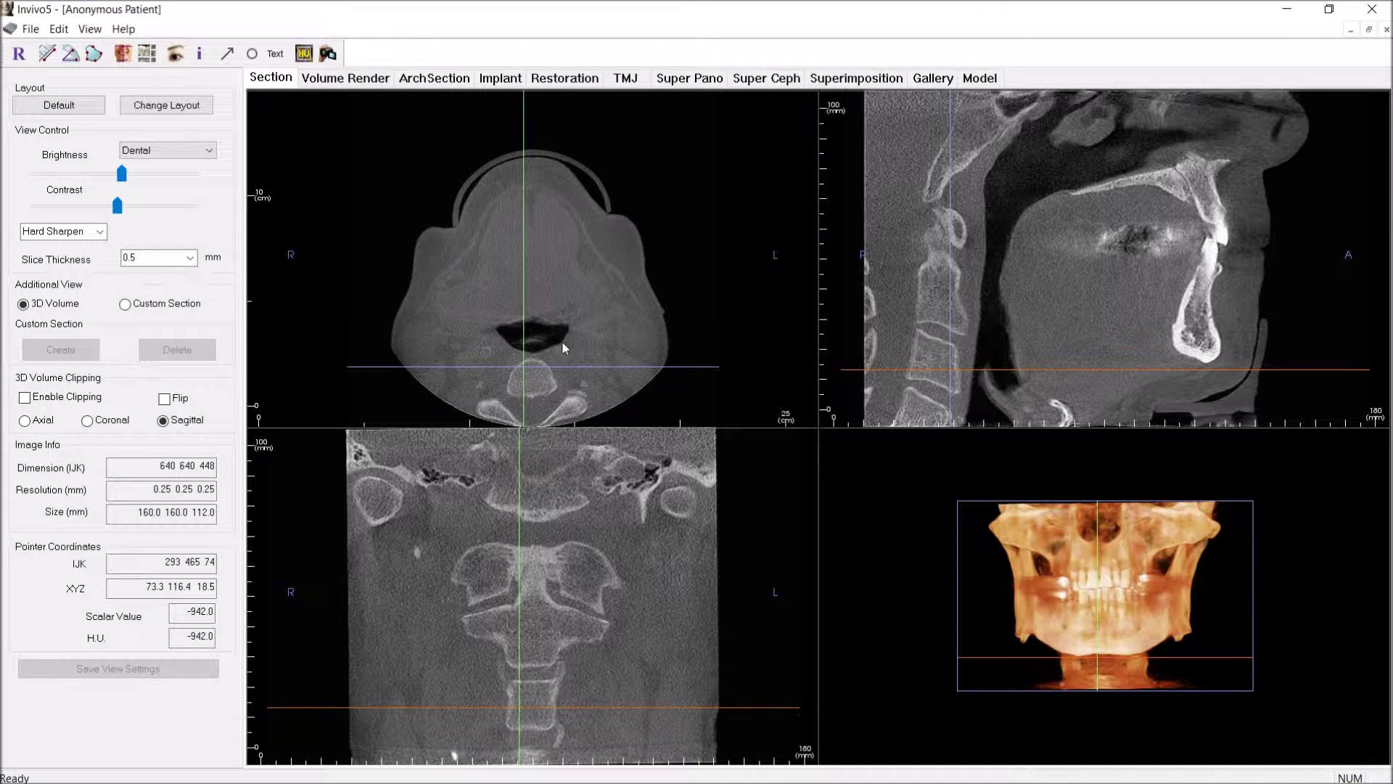
pyautogui.scroll(4, 590, 331)
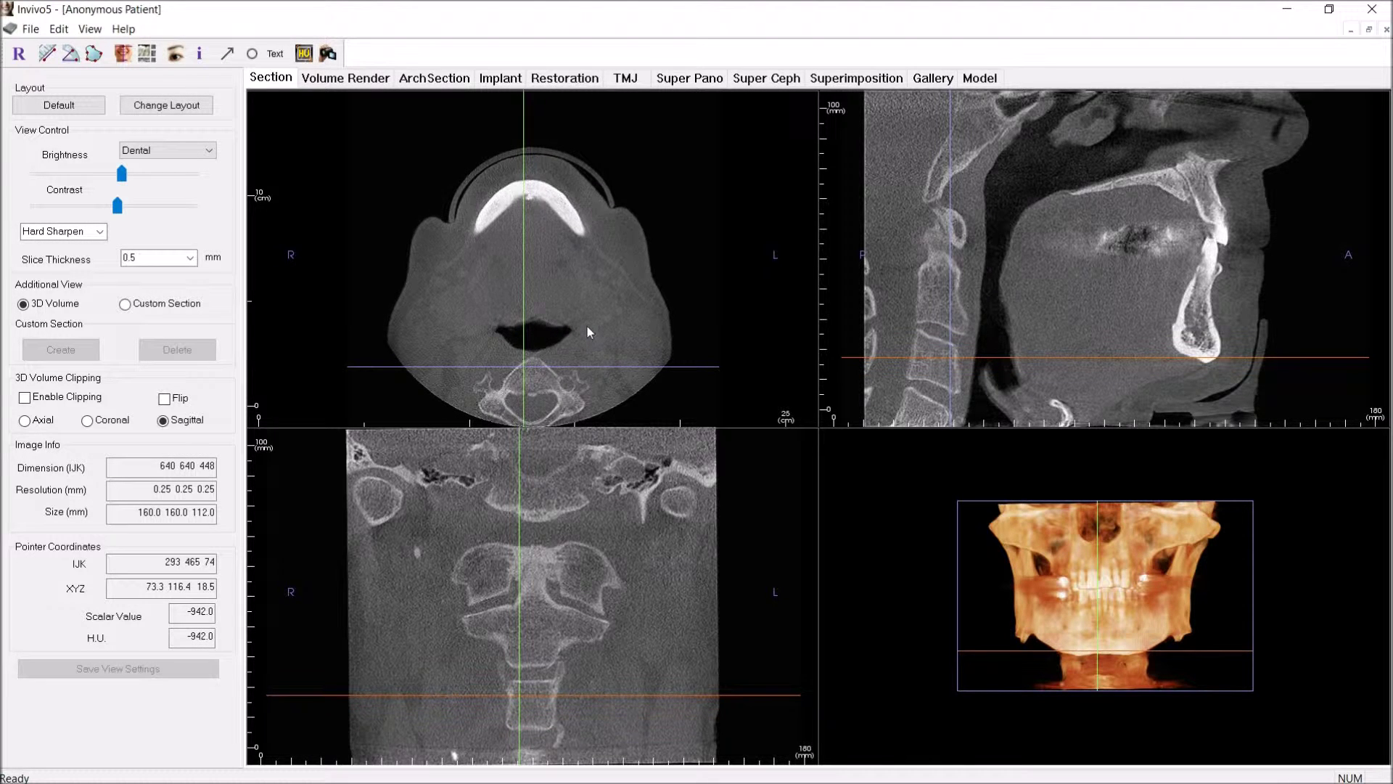
pyautogui.scroll(3, 594, 326)
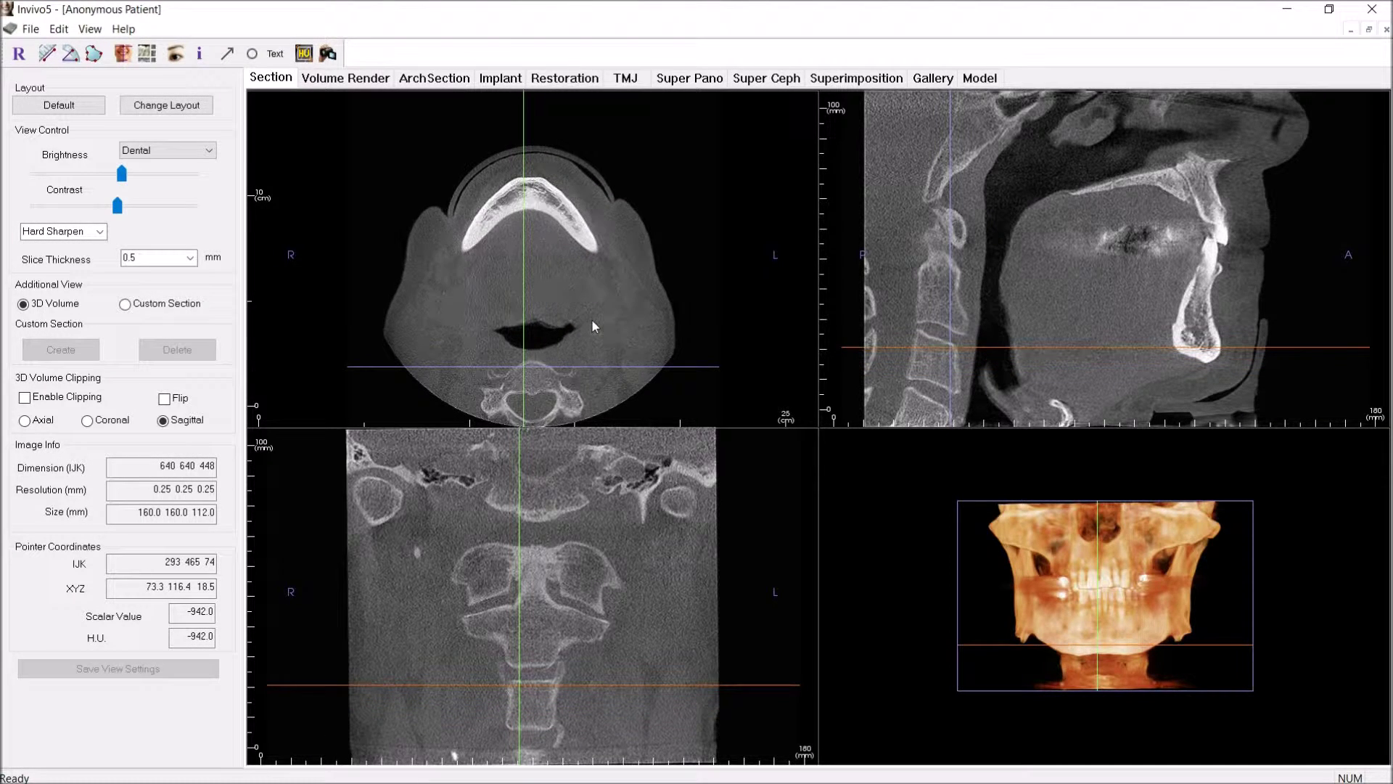
pyautogui.scroll(3, 592, 321)
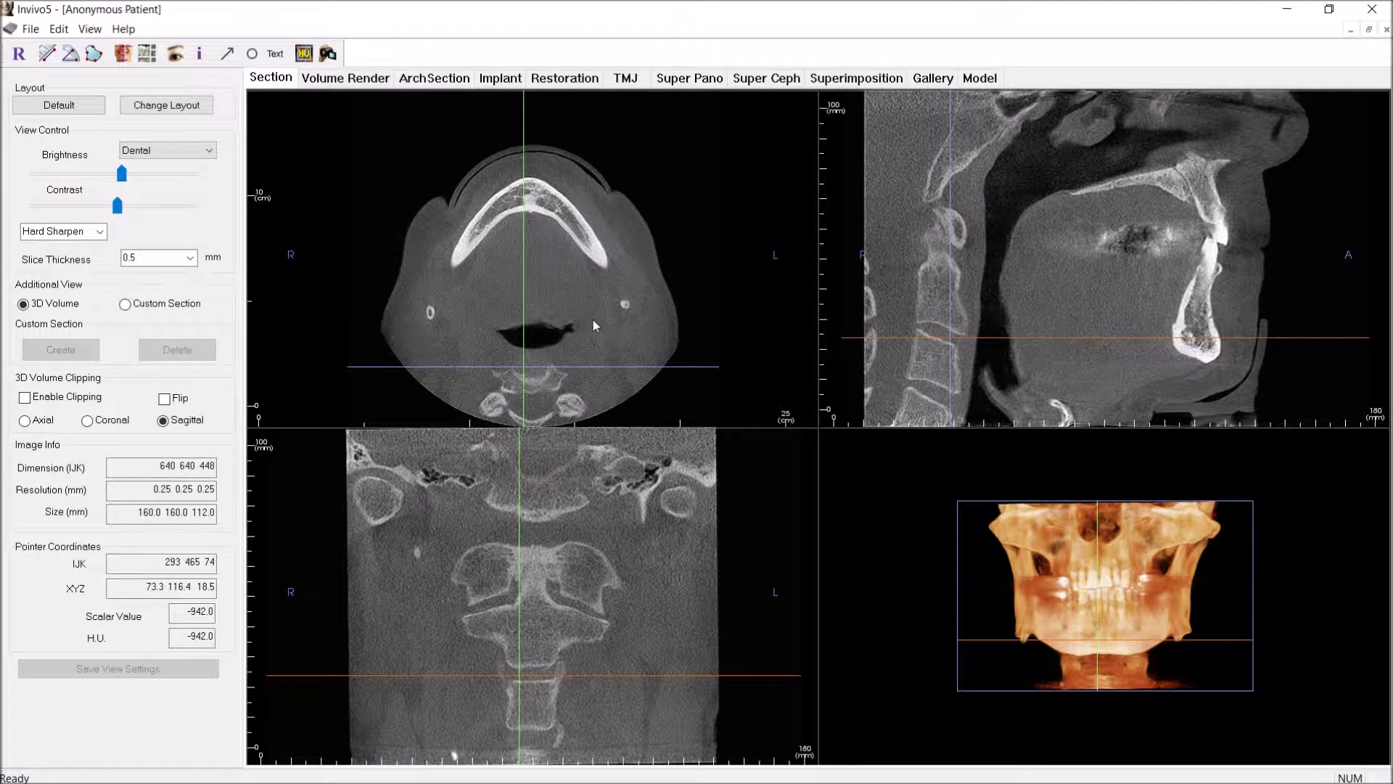
pyautogui.scroll(3, 592, 319)
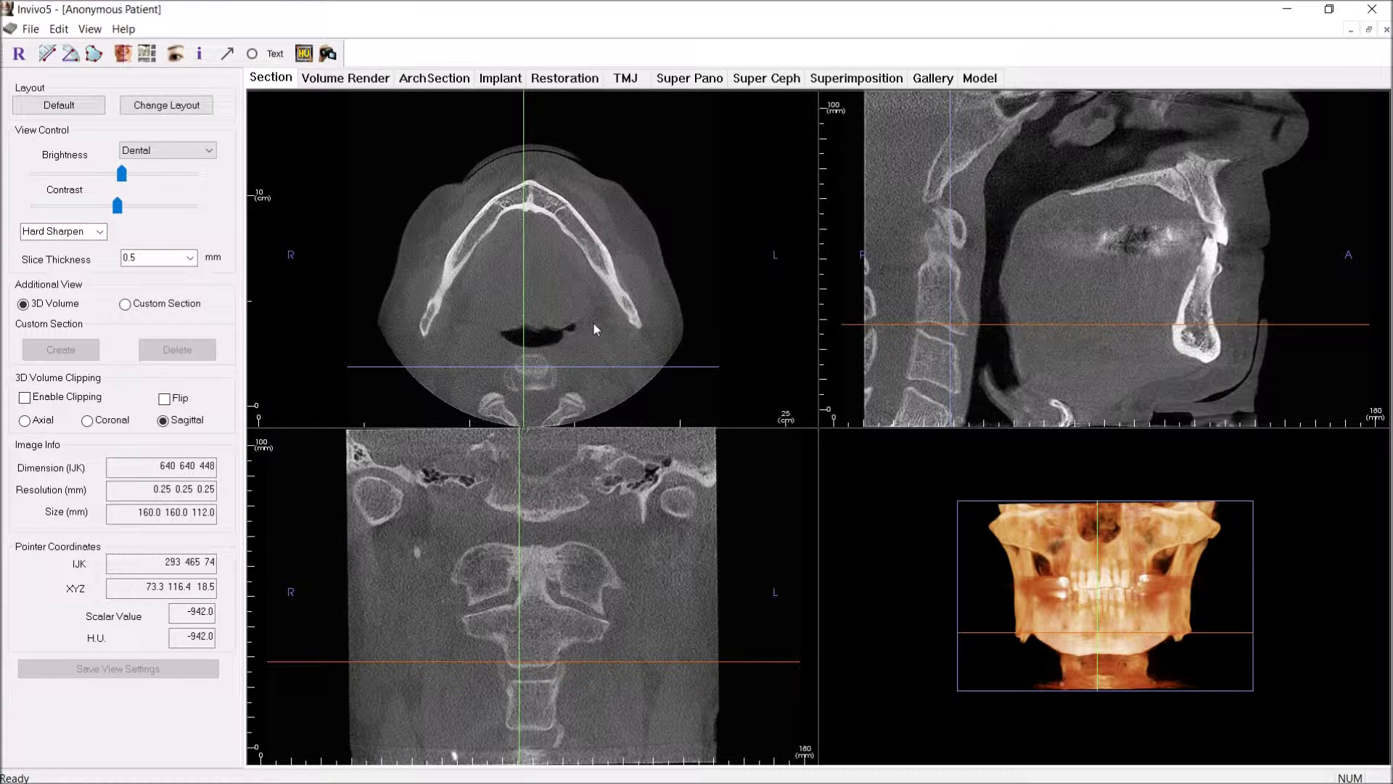
pyautogui.scroll(3, 594, 325)
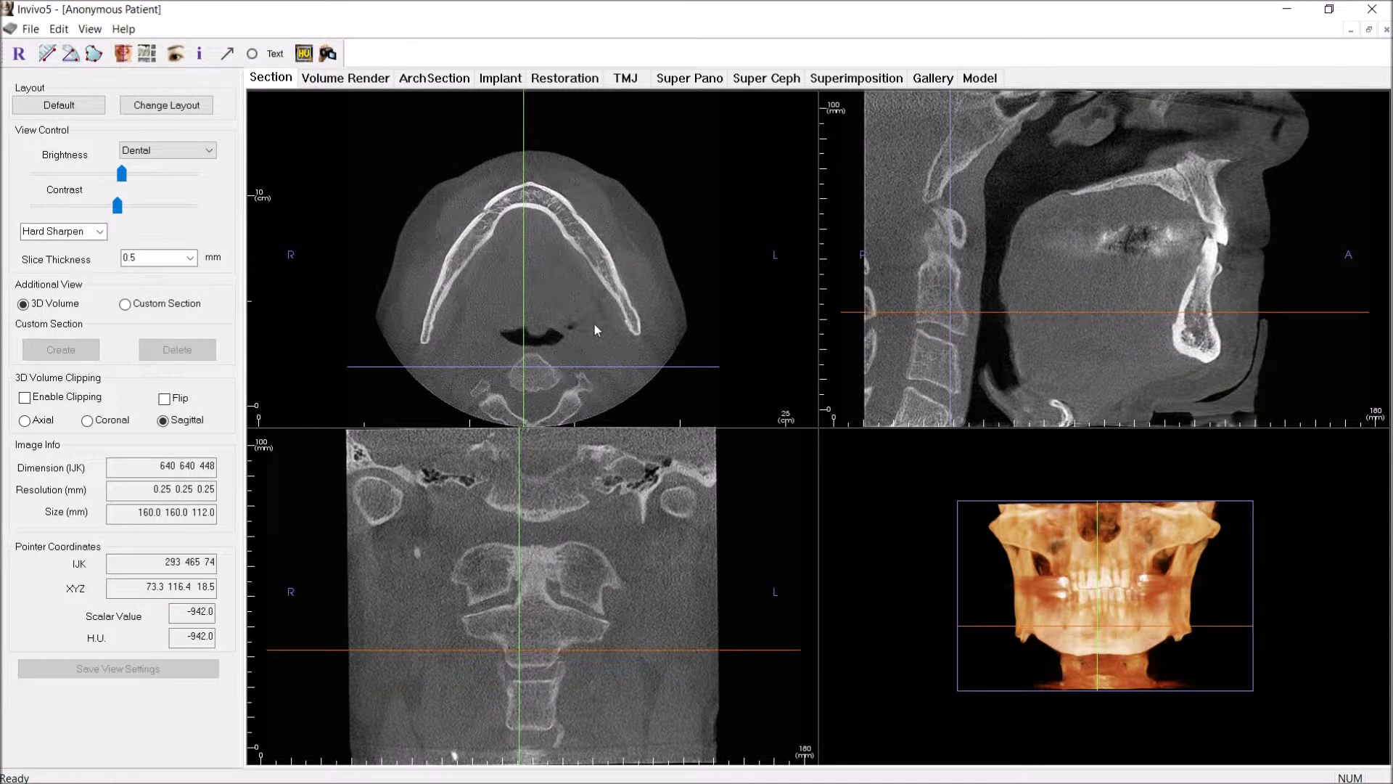
pyautogui.scroll(3, 594, 325)
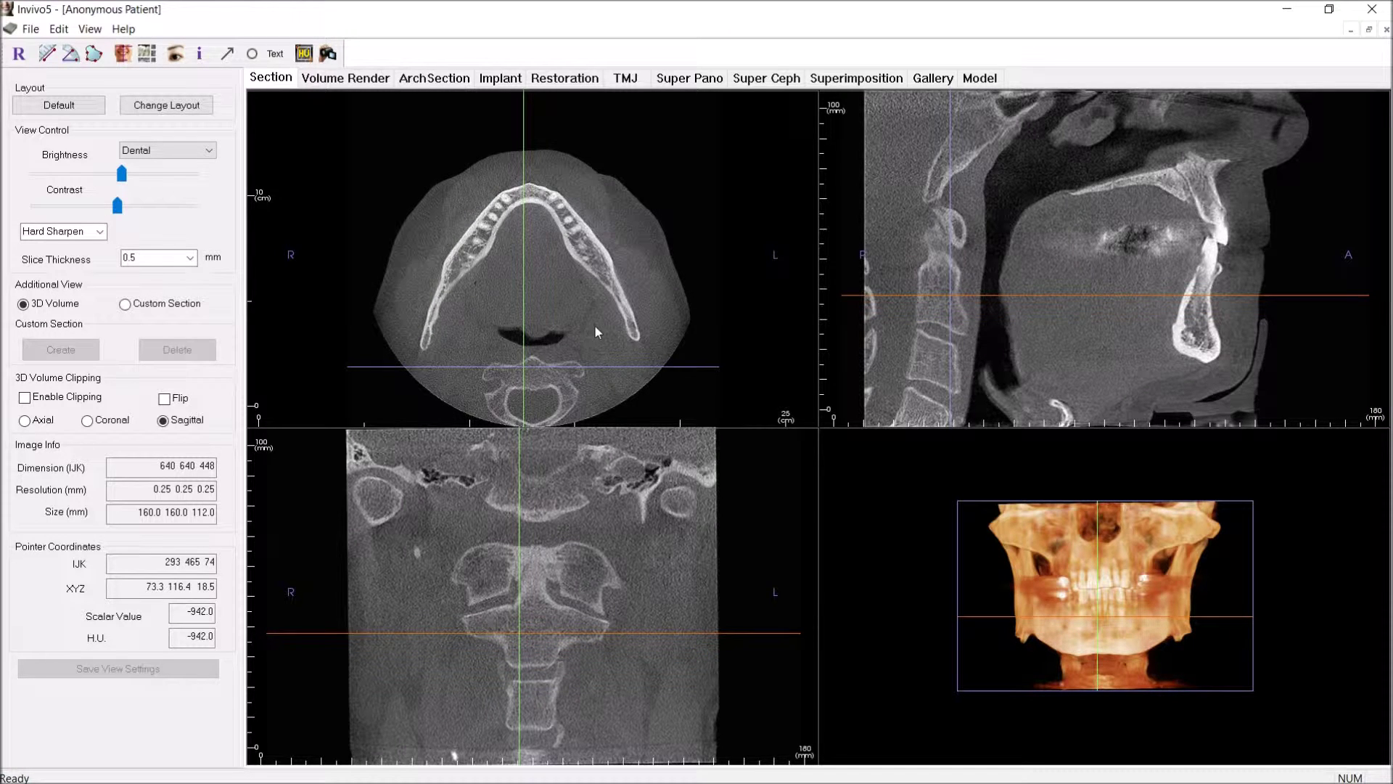
pyautogui.scroll(3, 595, 324)
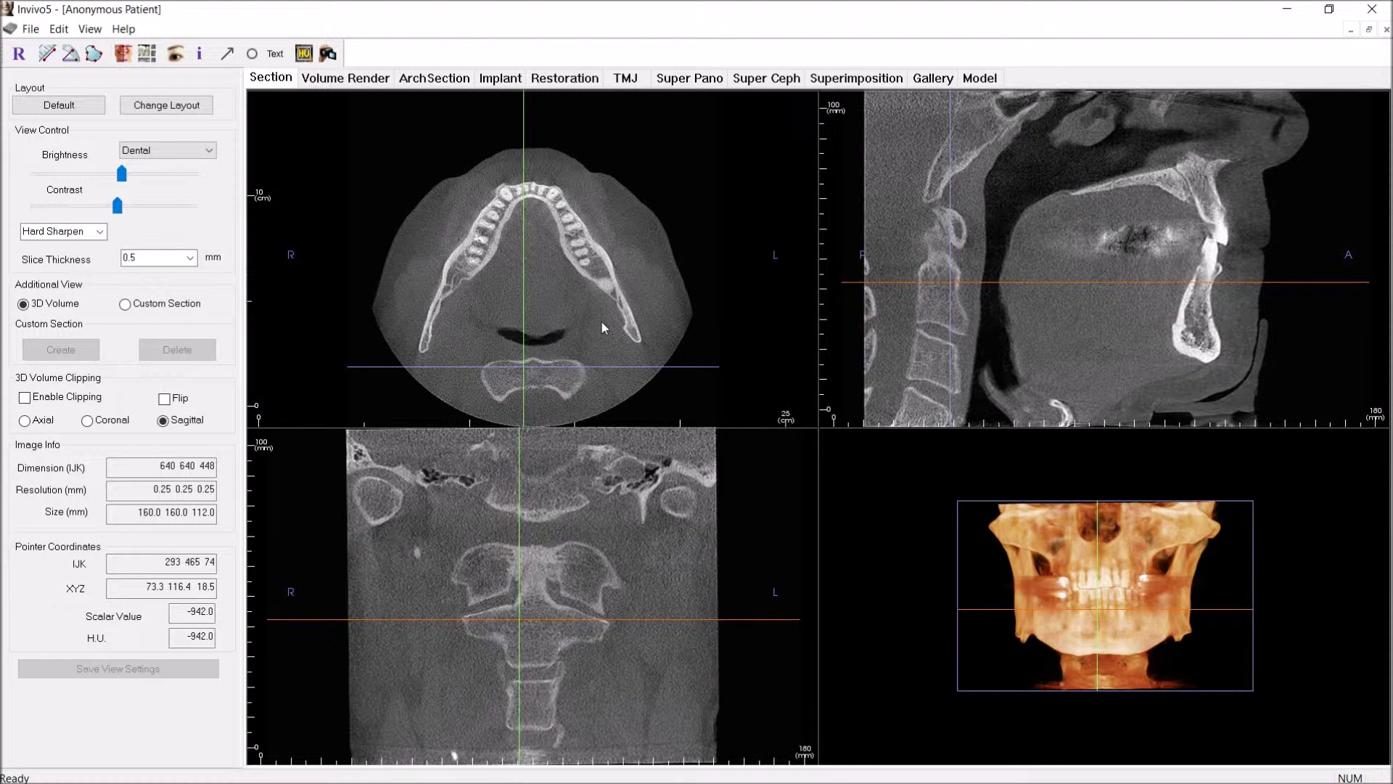
pyautogui.scroll(3, 608, 320)
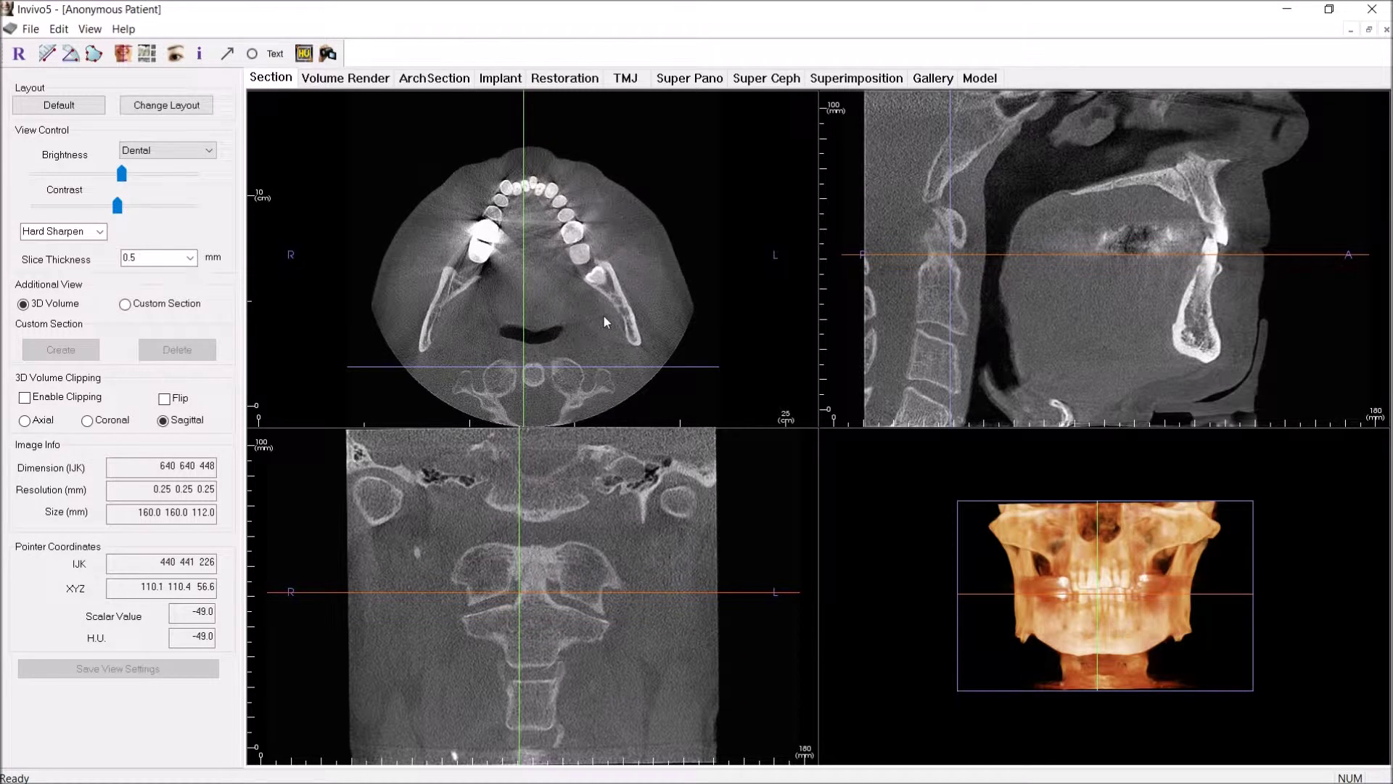
pyautogui.scroll(3, 605, 319)
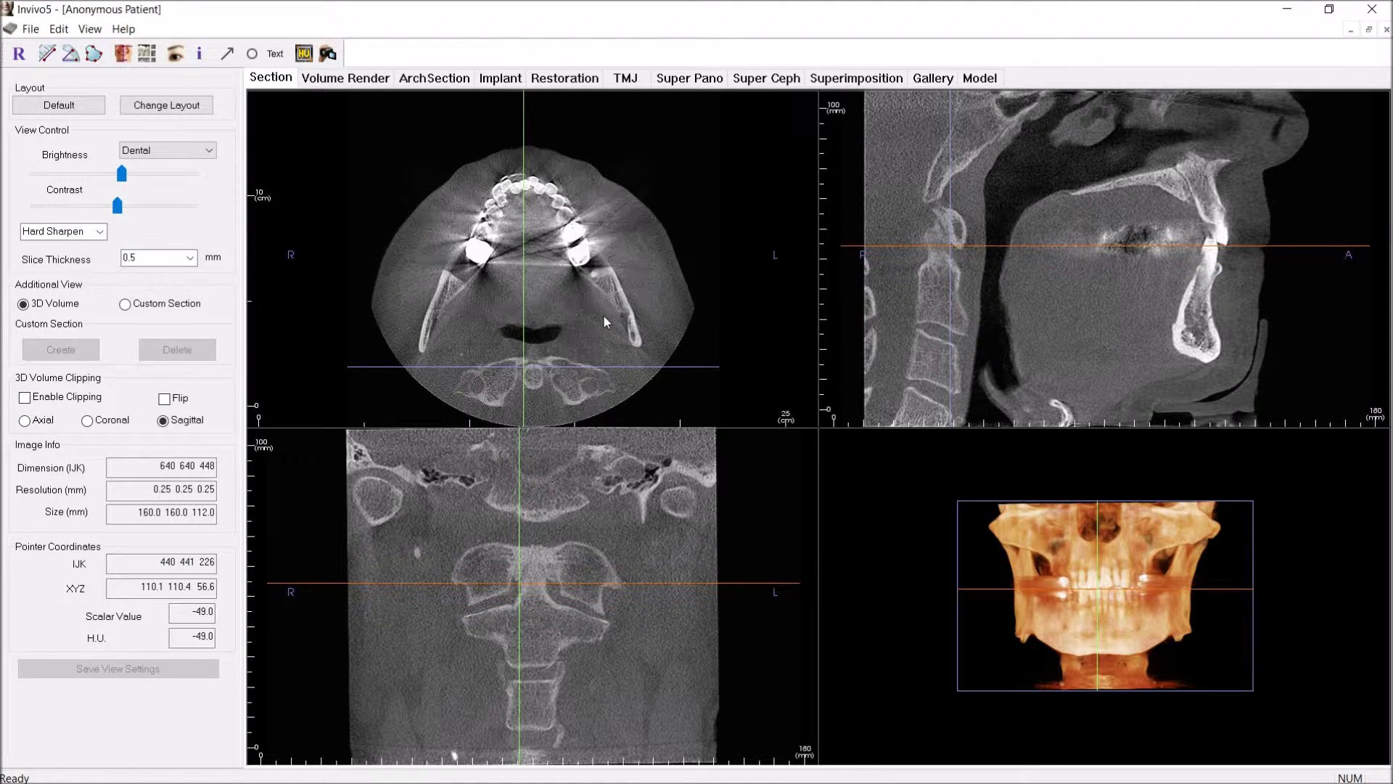
pyautogui.scroll(3, 604, 319)
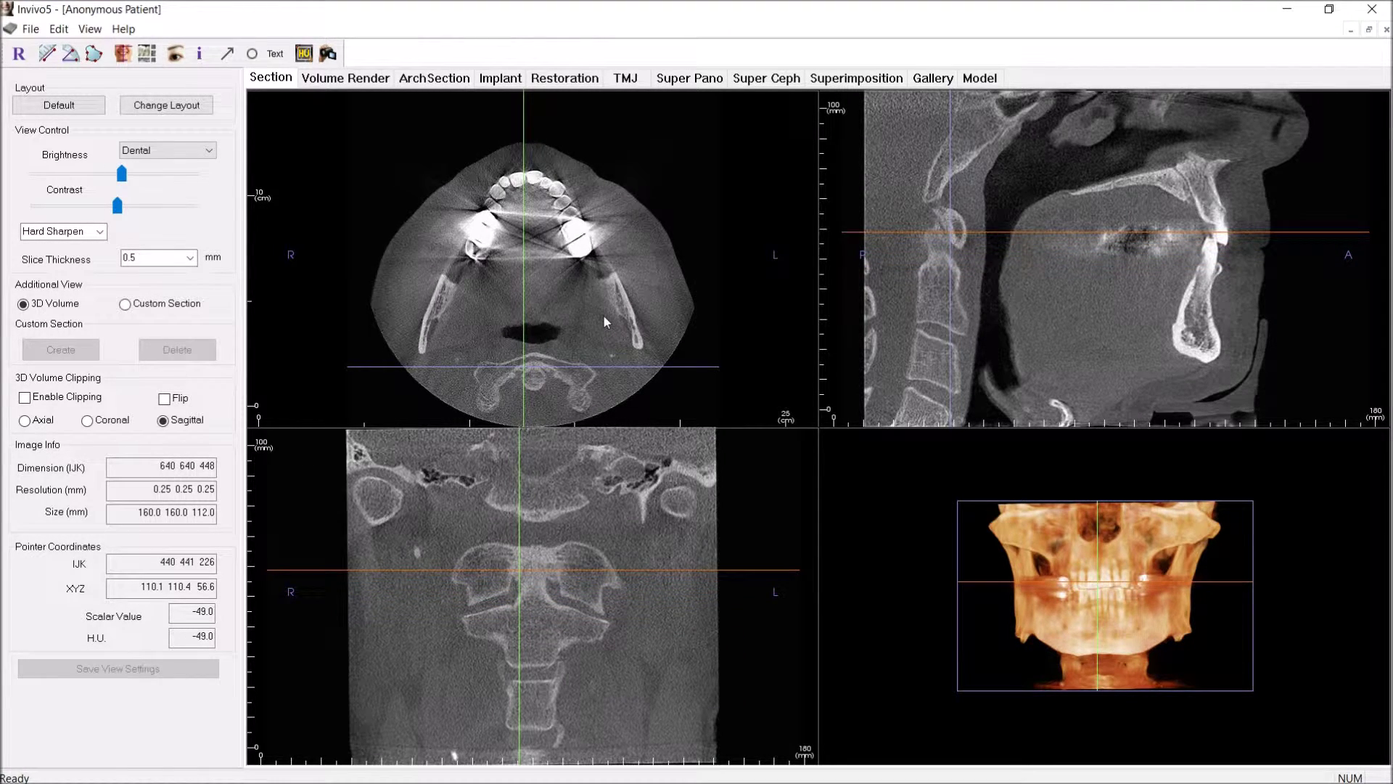
pyautogui.scroll(3, 603, 316)
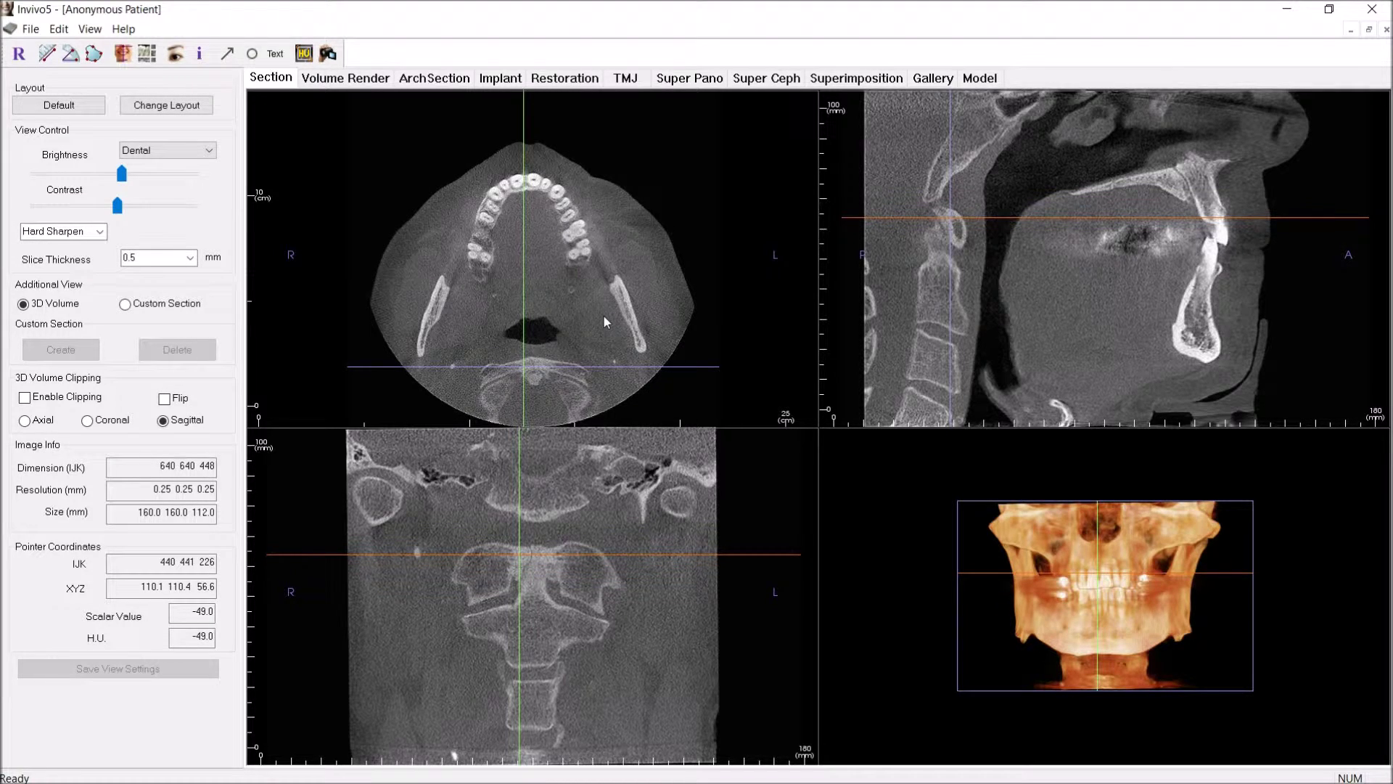
pyautogui.scroll(3, 604, 316)
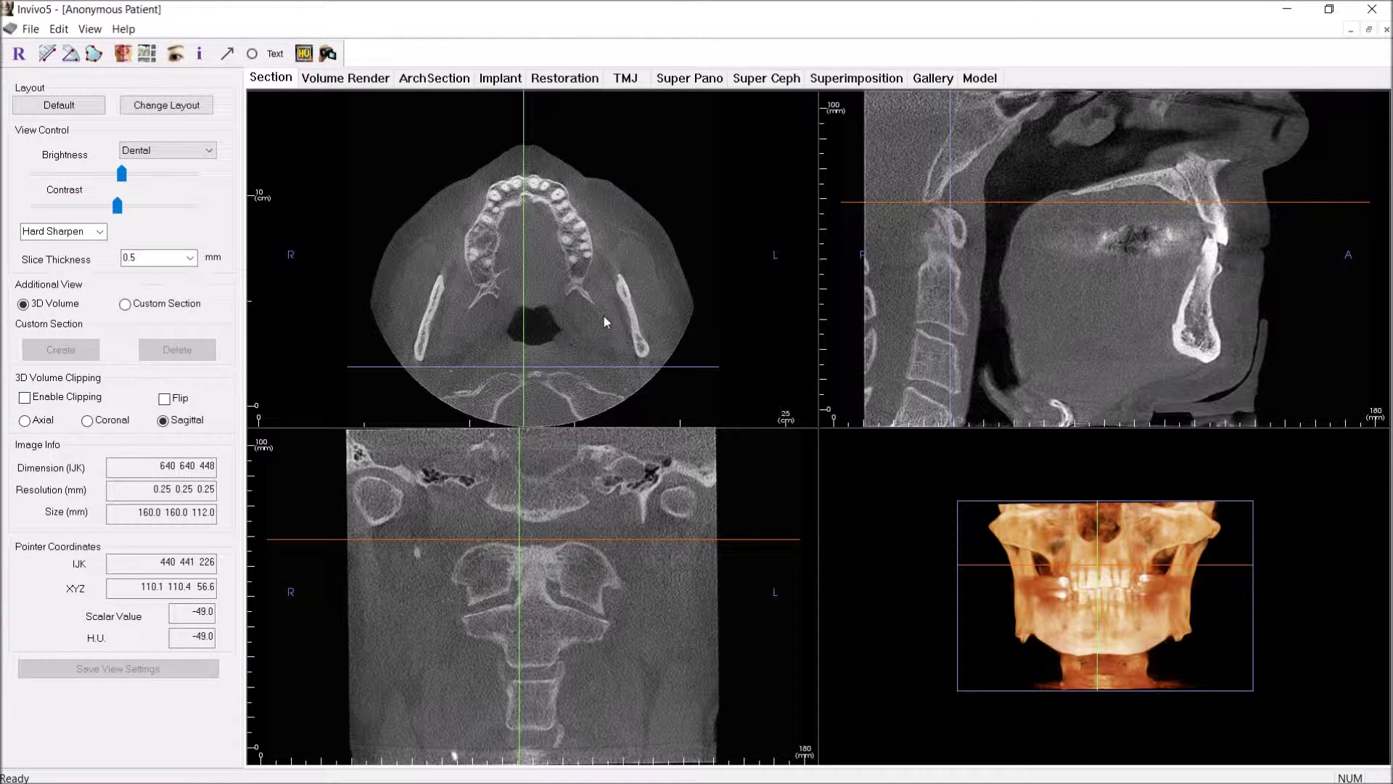
pyautogui.scroll(1, 603, 322)
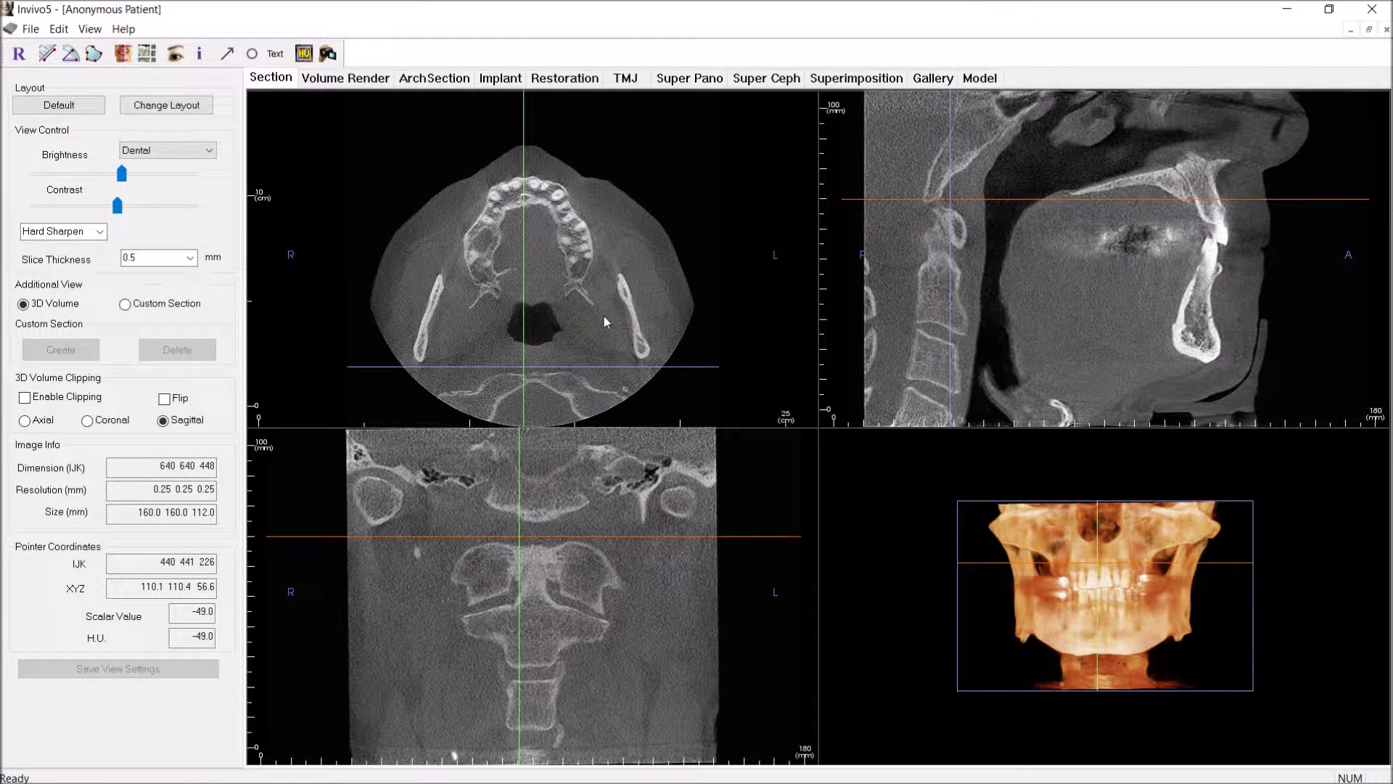
pyautogui.scroll(3, 604, 318)
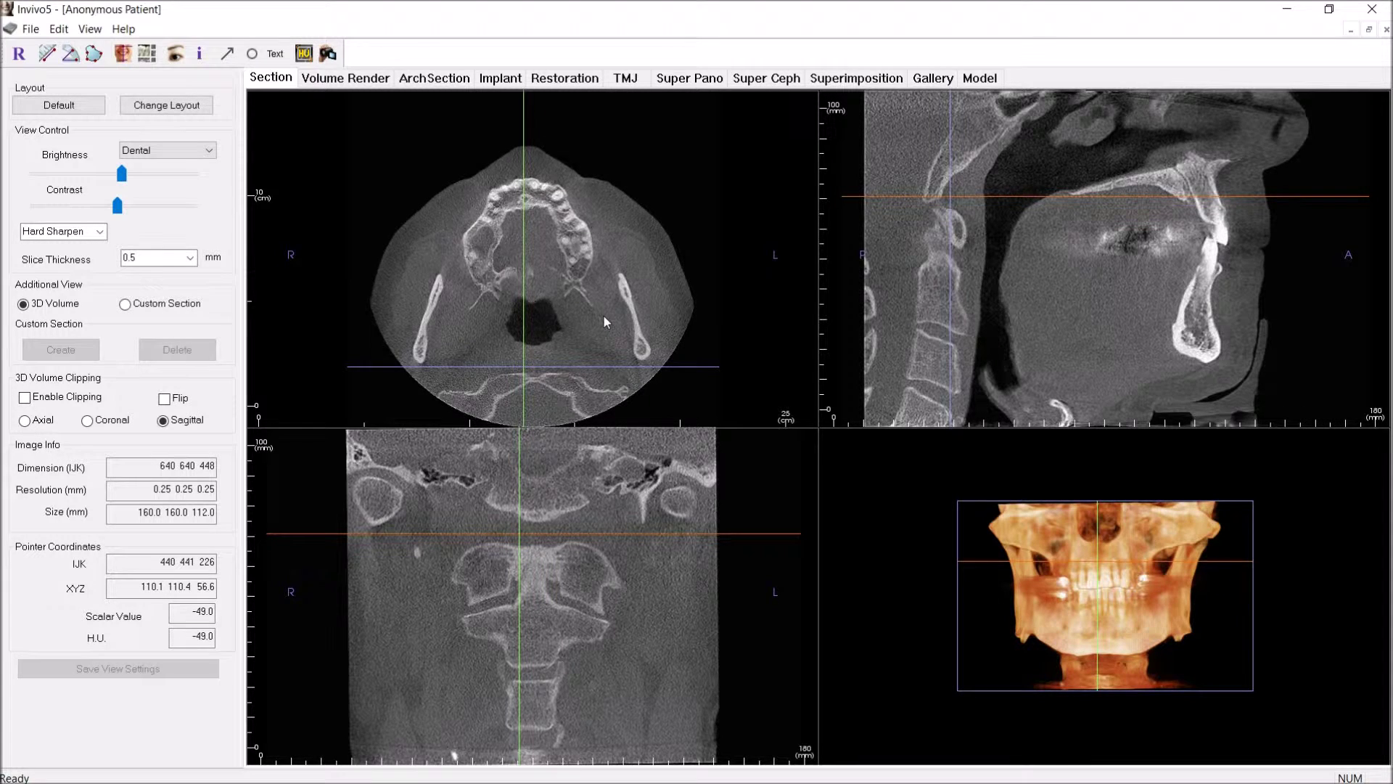
pyautogui.scroll(3, 606, 322)
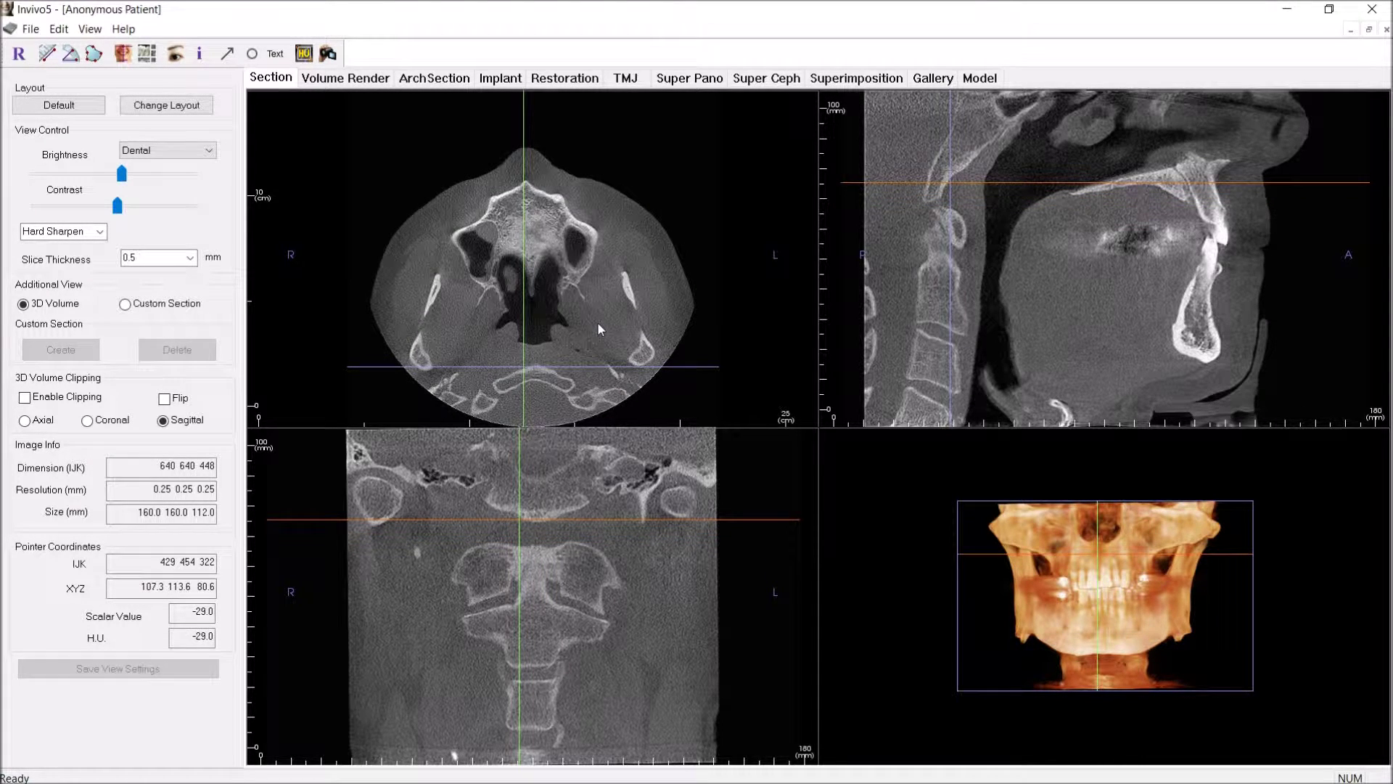
pyautogui.scroll(3, 599, 328)
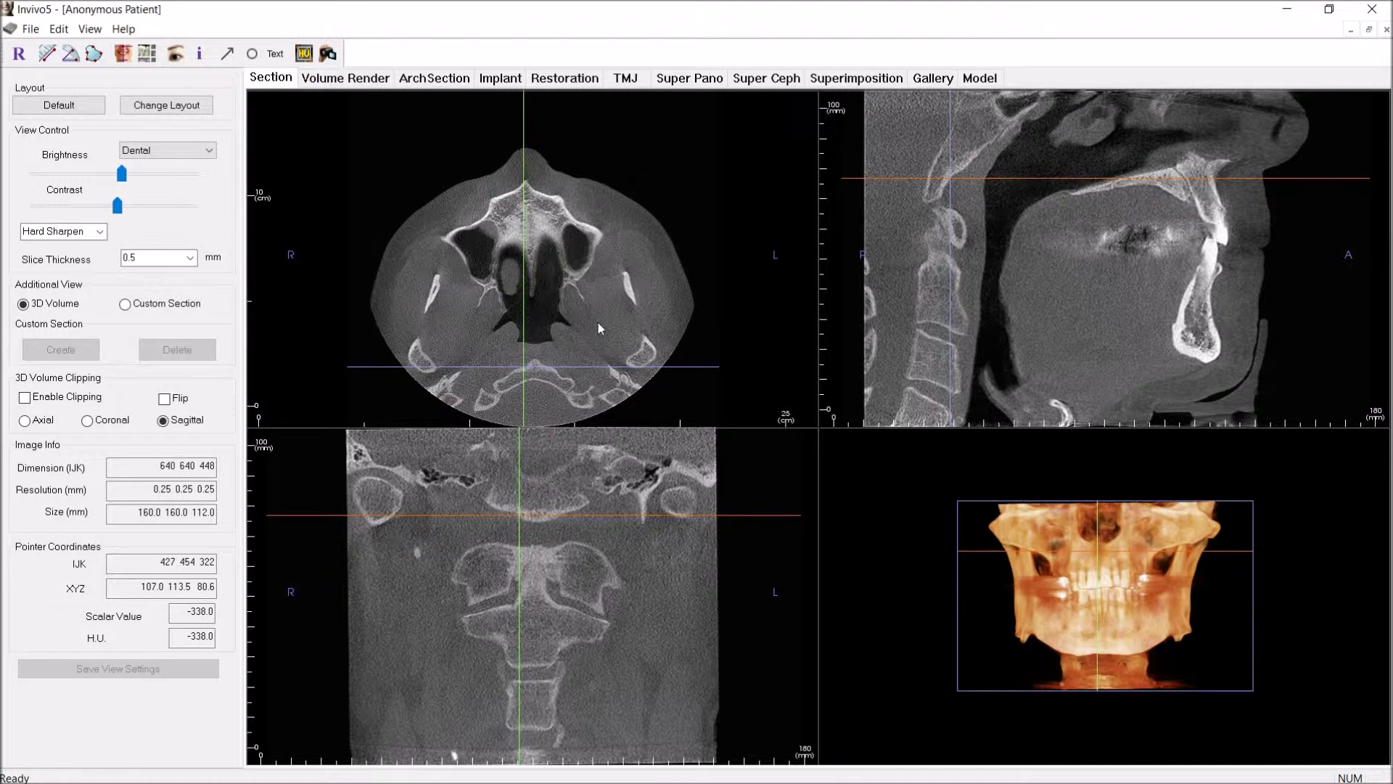
pyautogui.scroll(3, 602, 328)
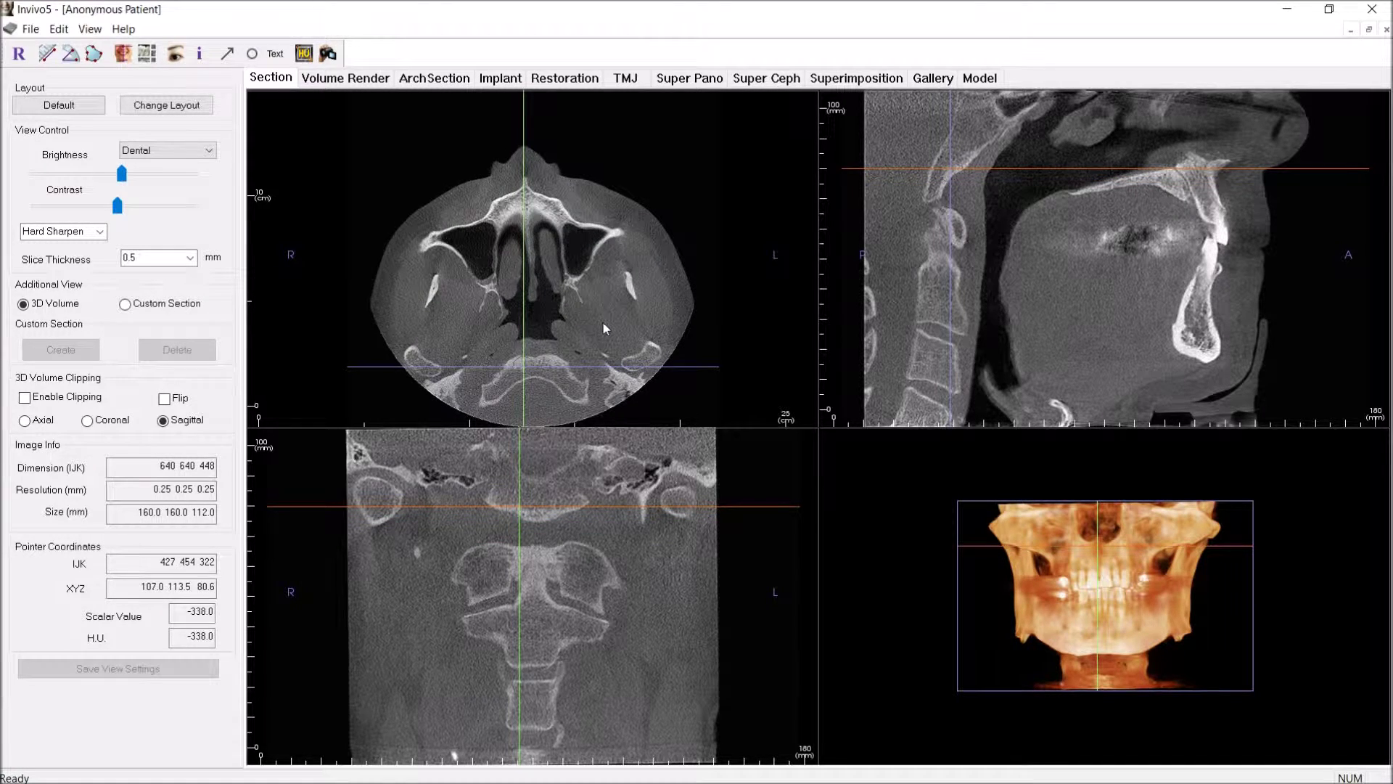
pyautogui.scroll(3, 607, 325)
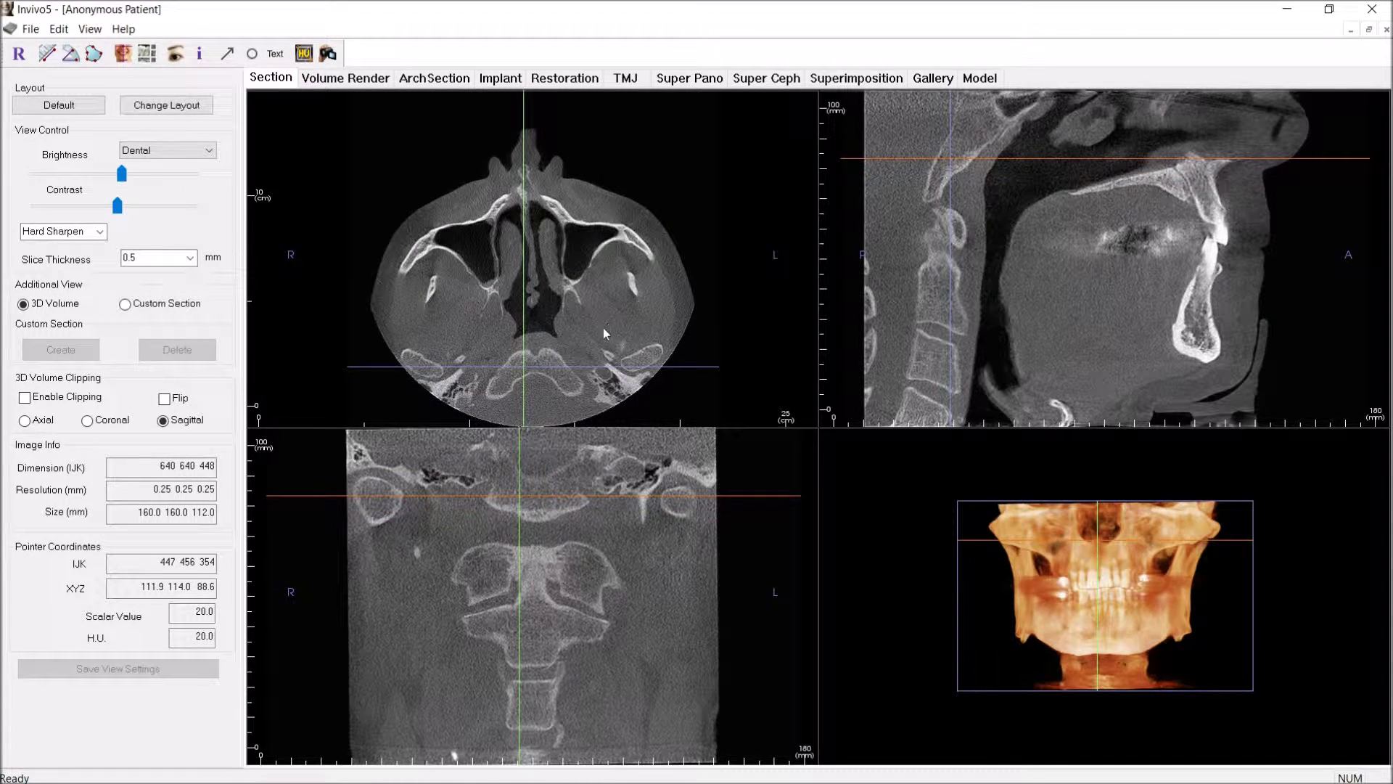
pyautogui.scroll(1, 598, 335)
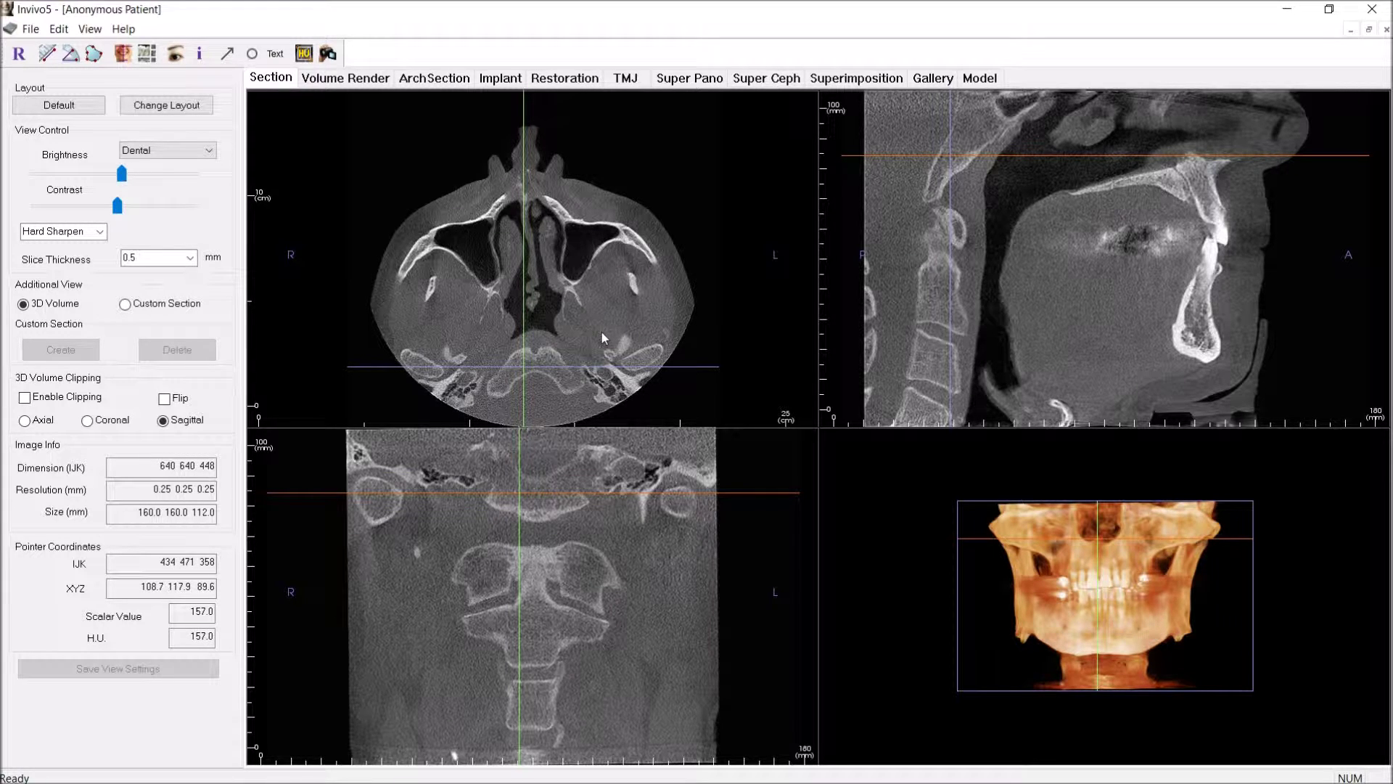
pyautogui.scroll(2, 600, 334)
# Step: Settle the axial level a few slices higher, cutting through the skull base and both ear regions
pyautogui.scroll(1, 599, 332)
pyautogui.scroll(1, 599, 344)
pyautogui.scroll(-1, 599, 344)
pyautogui.scroll(-1, 595, 333)
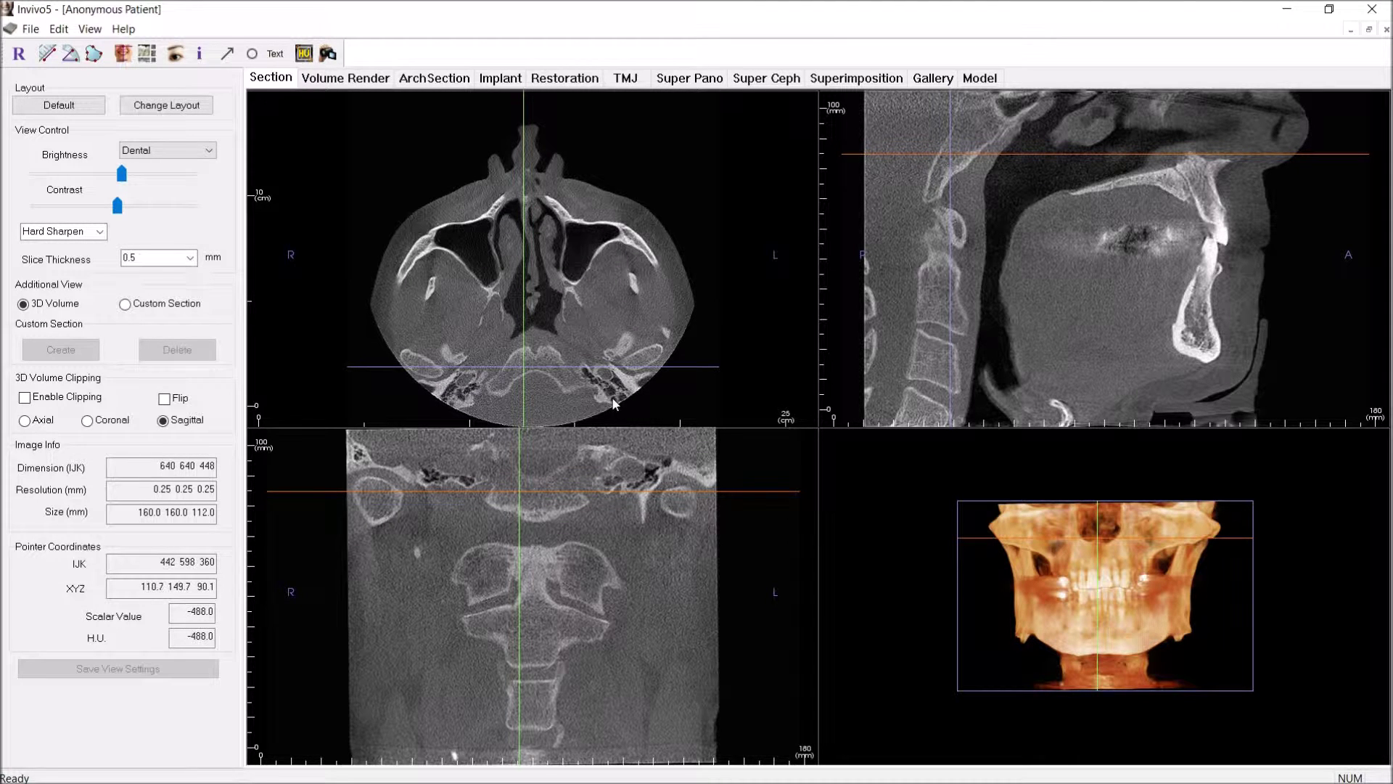
pyautogui.scroll(1, 535, 385)
pyautogui.scroll(-1, 590, 341)
pyautogui.scroll(-1, 588, 344)
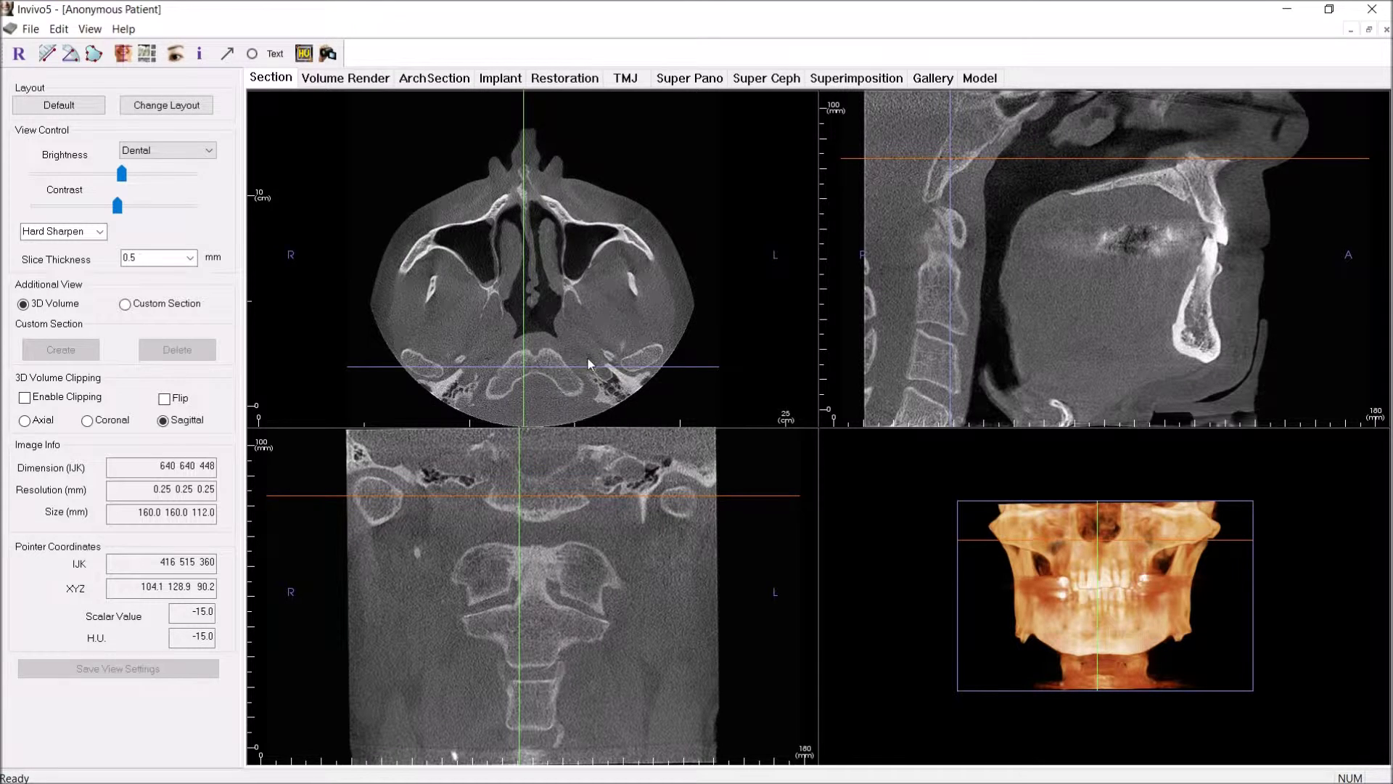
pyautogui.scroll(-1, 614, 396)
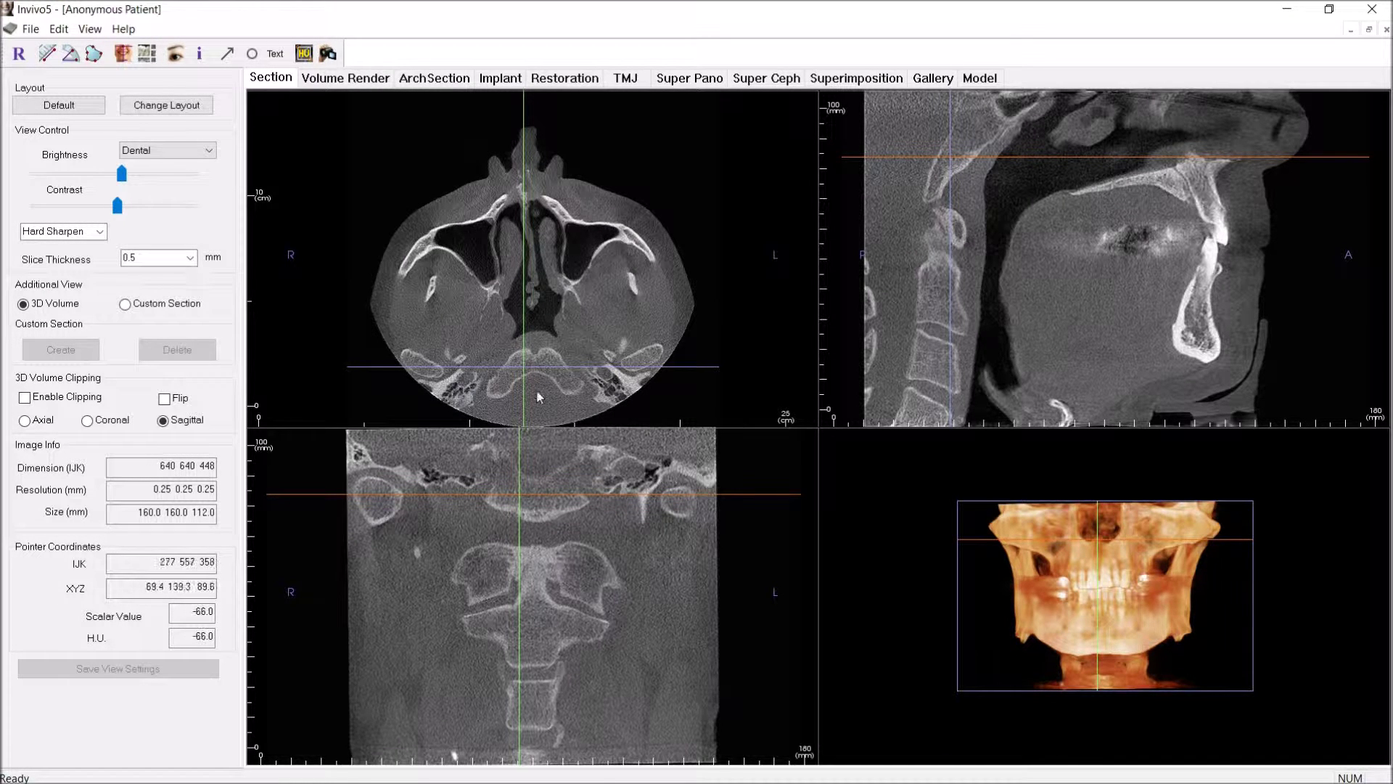
pyautogui.scroll(5, 617, 393)
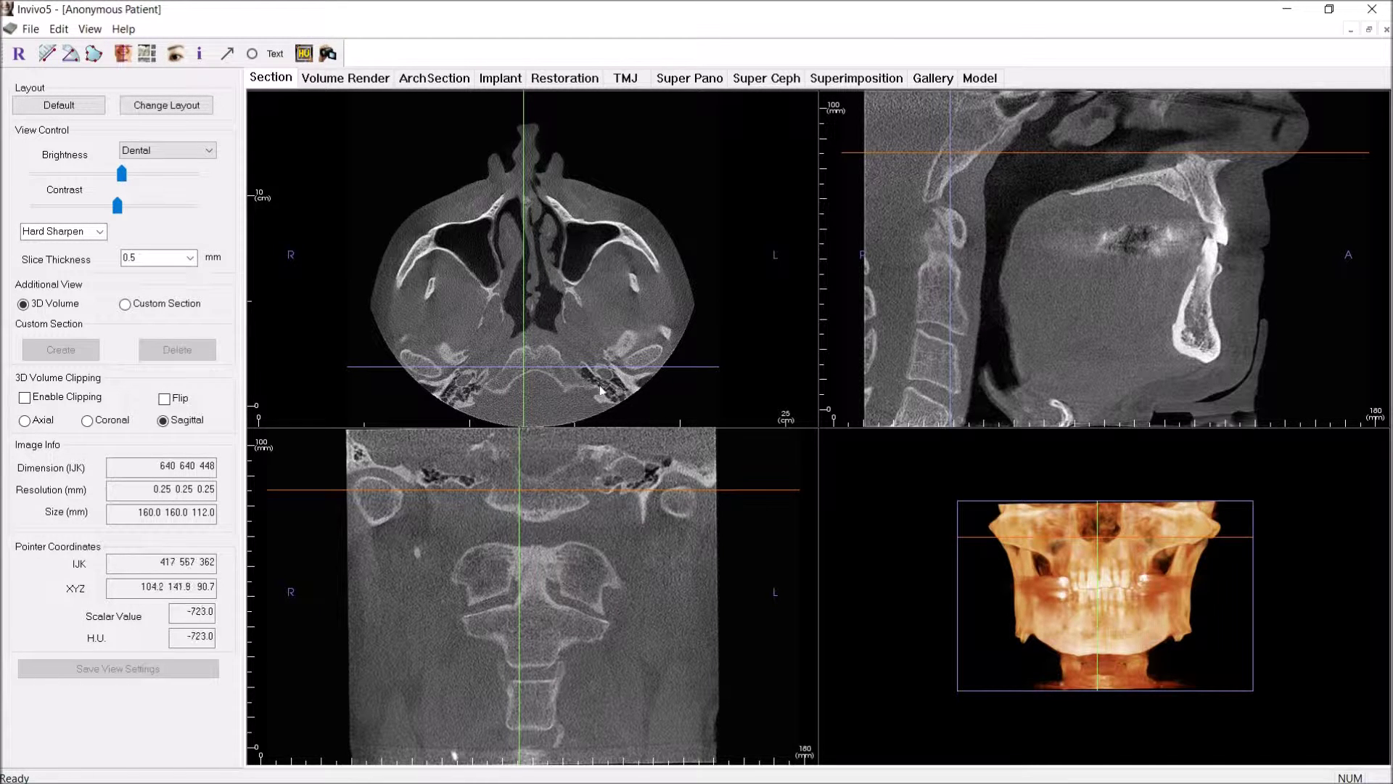
pyautogui.scroll(2, 610, 390)
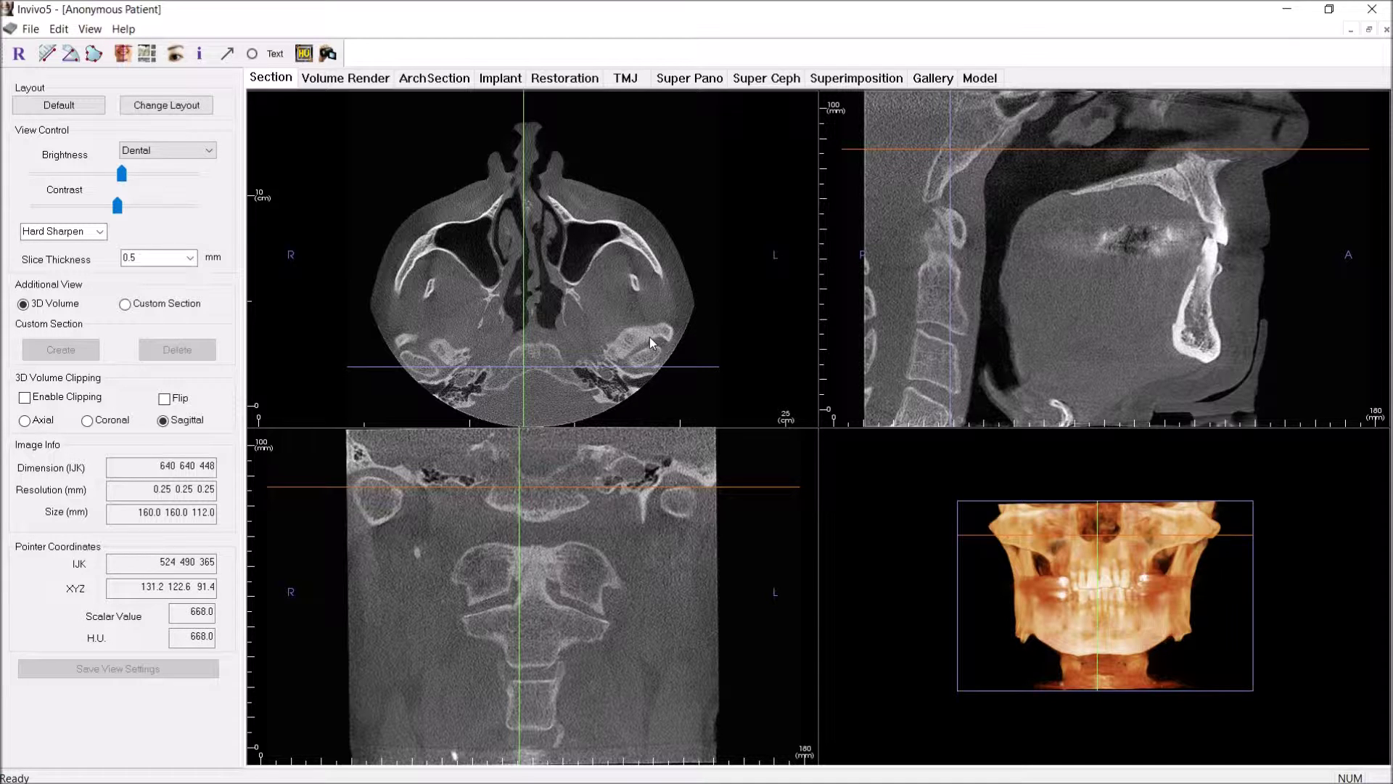
pyautogui.scroll(3, 643, 349)
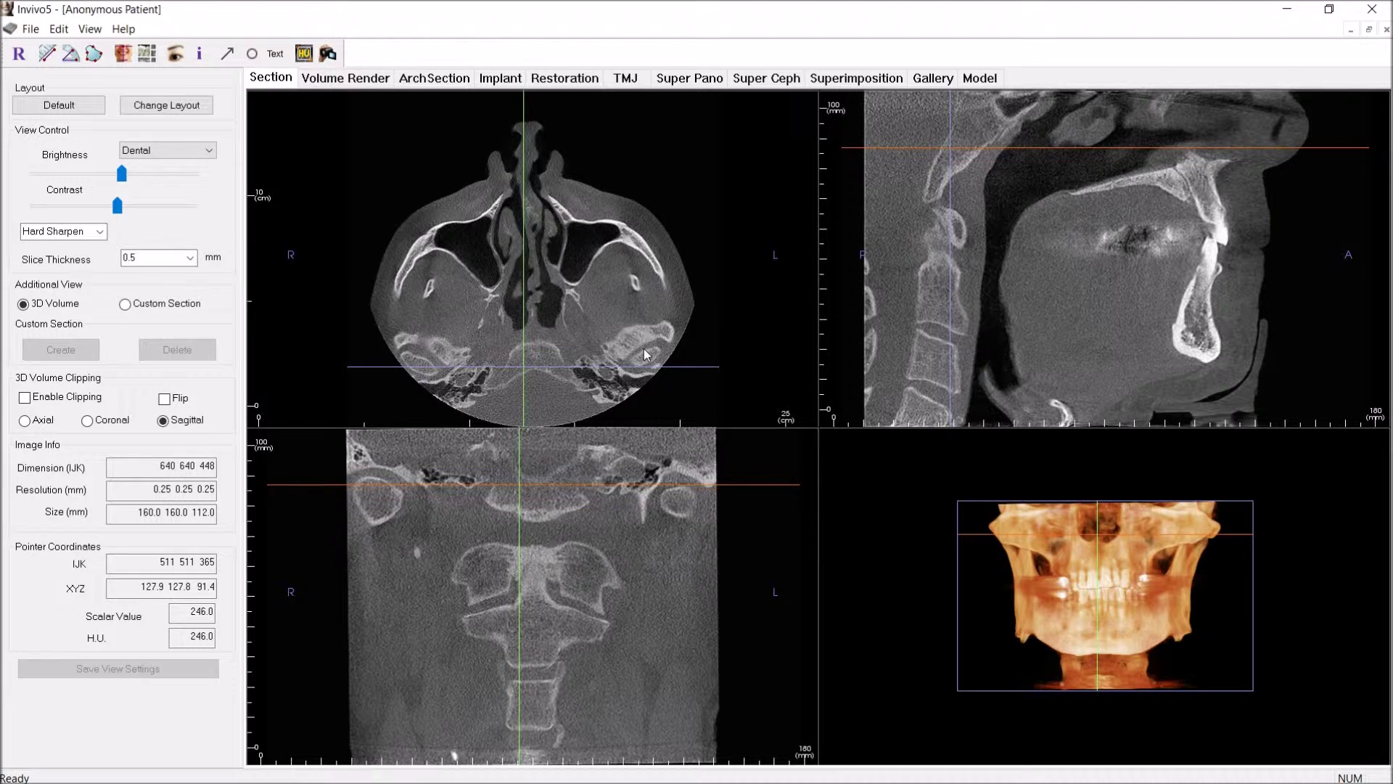
pyautogui.scroll(2, 643, 353)
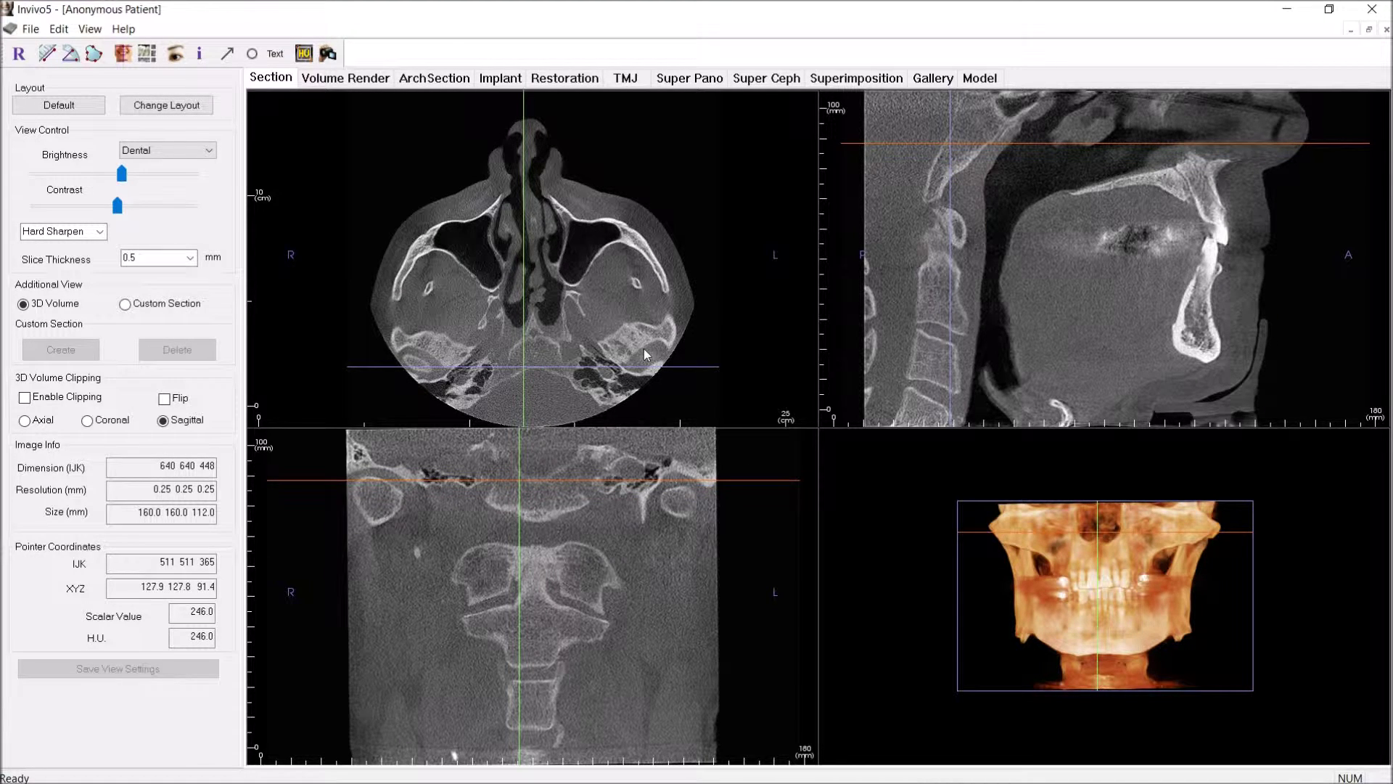
pyautogui.scroll(-1, 646, 354)
pyautogui.scroll(1, 646, 354)
# Step: Move the crosshair from the patient's right skull base across to the left side and fine-tune it
pyautogui.click(464, 353)
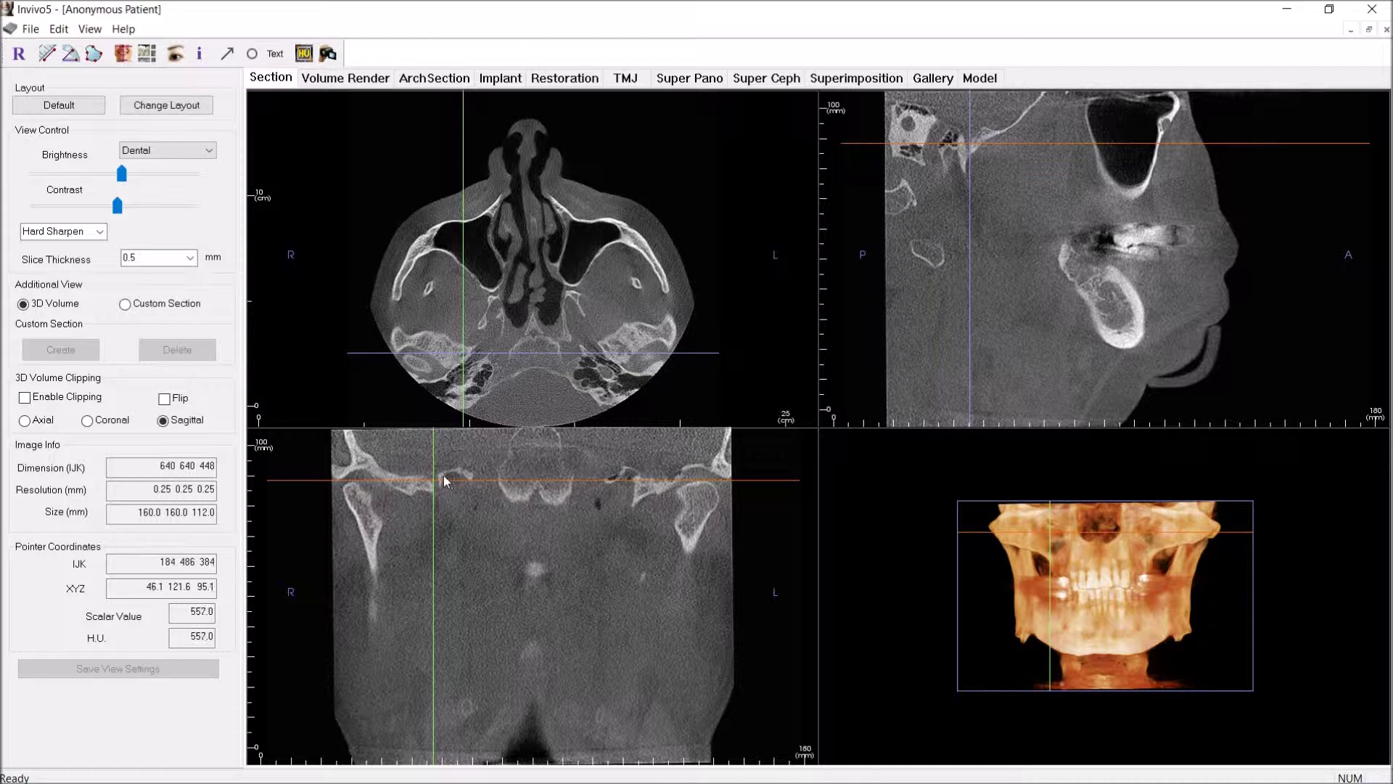
pyautogui.click(463, 352)
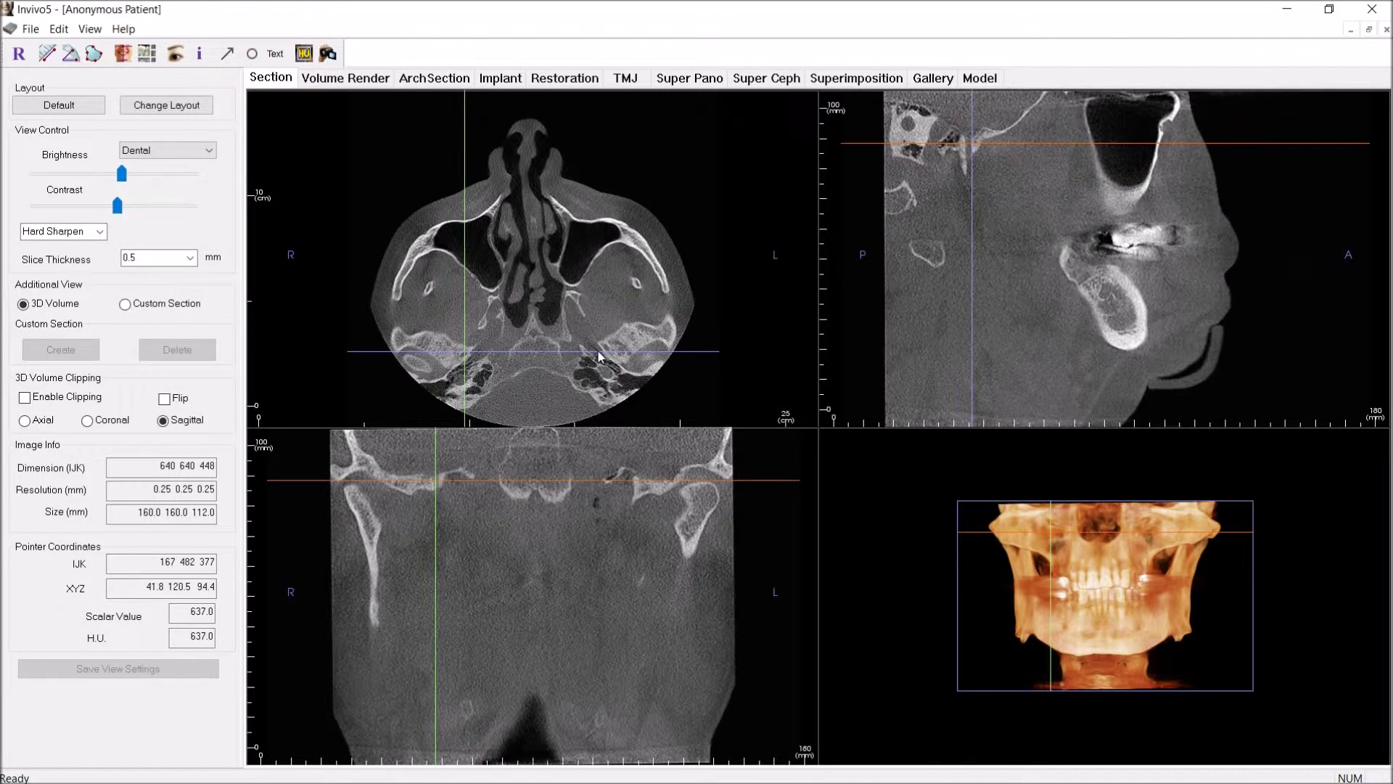
pyautogui.click(600, 356)
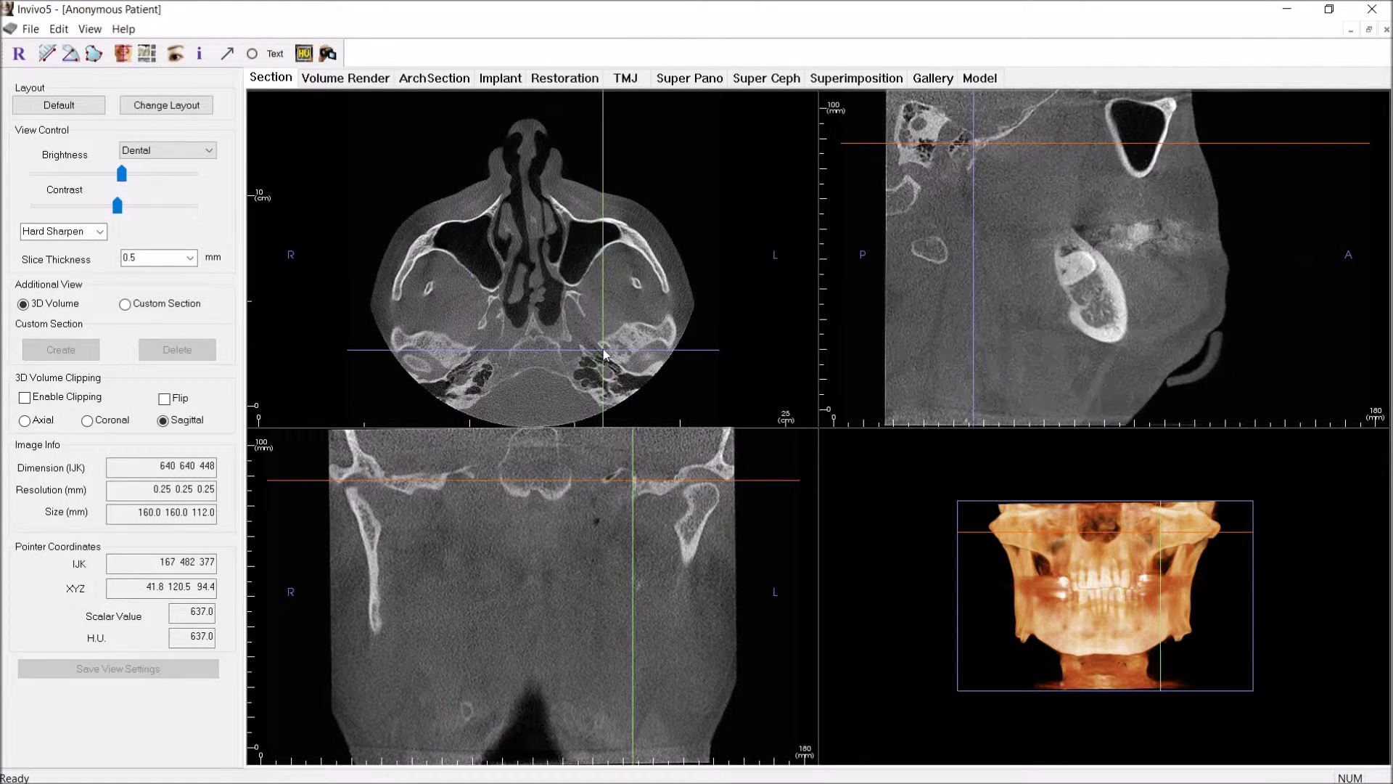
pyautogui.moveTo(604, 350); pyautogui.dragTo(605, 348)
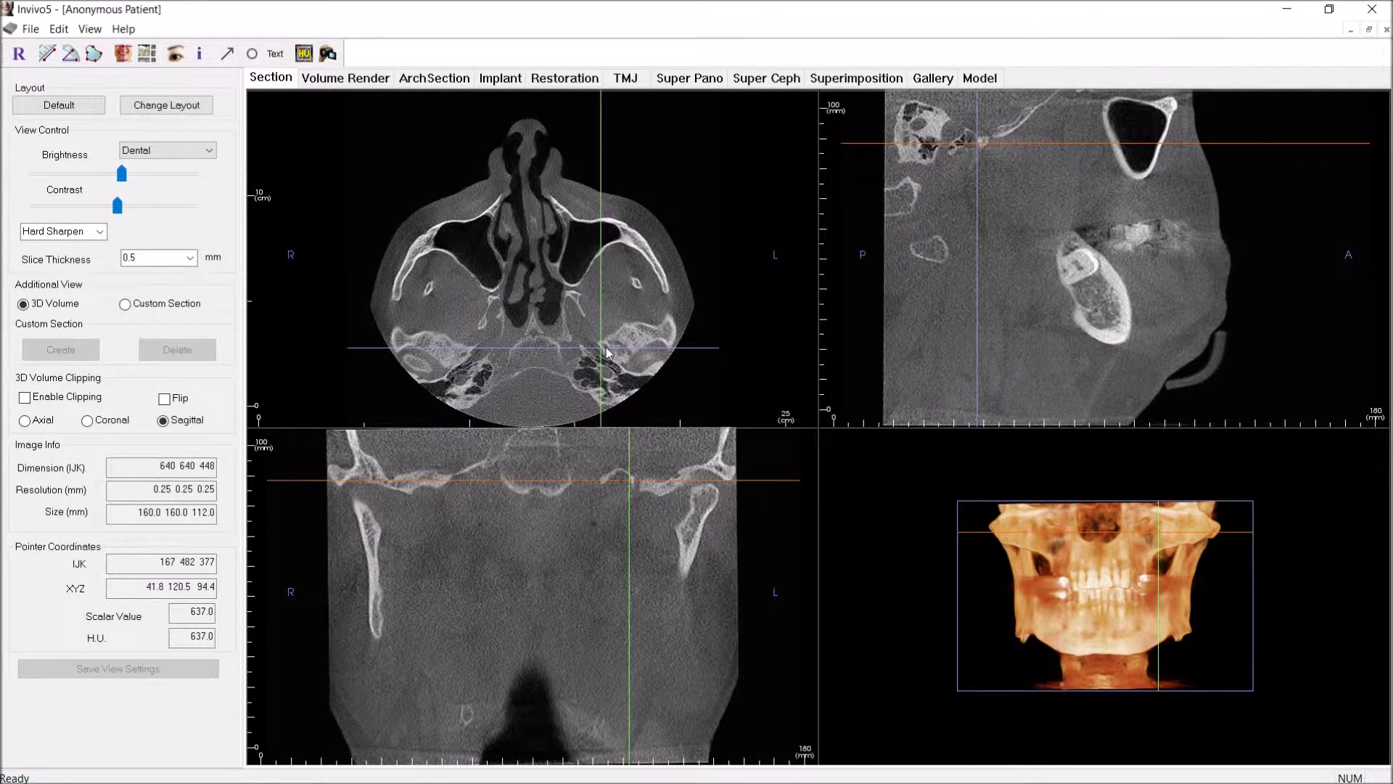
pyautogui.click(606, 348)
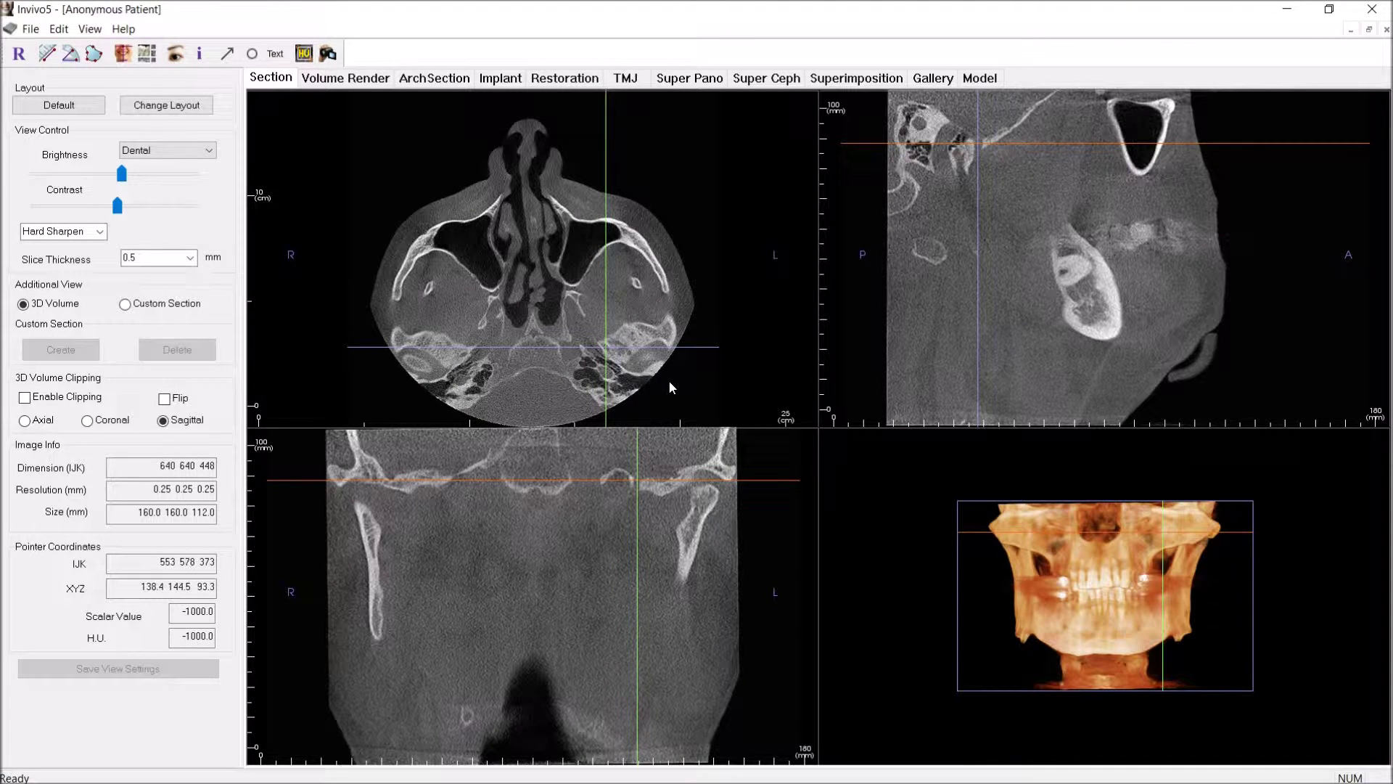
# Step: Raise the axial slice marginally to cross the nasal cavity, maxillary sinuses and both mastoids
pyautogui.scroll(-1, 644, 354)
pyautogui.scroll(1, 633, 333)
pyautogui.scroll(1, 645, 354)
pyautogui.scroll(1, 644, 347)
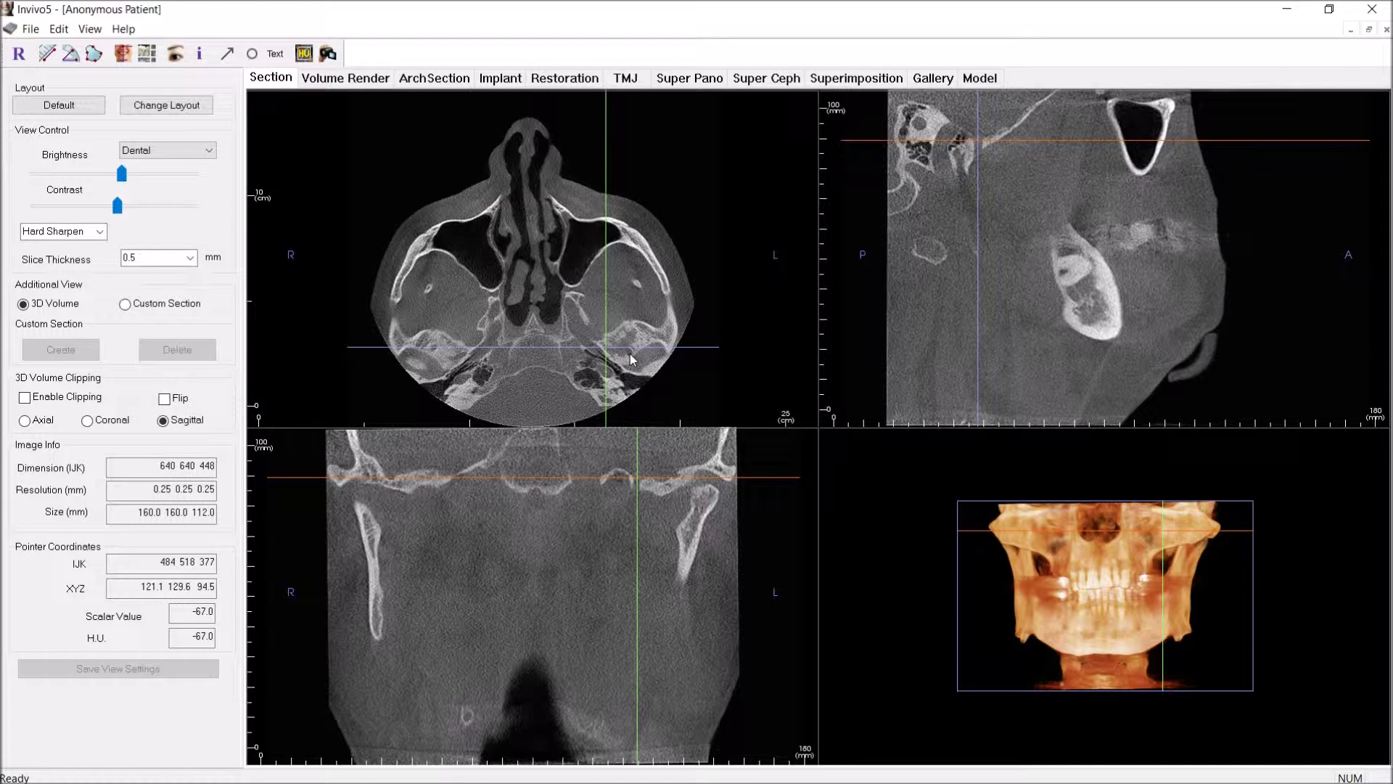
# Step: Maximize the axial slice and step a few slices up through the nasal cavity
pyautogui.doubleClick(630, 355)
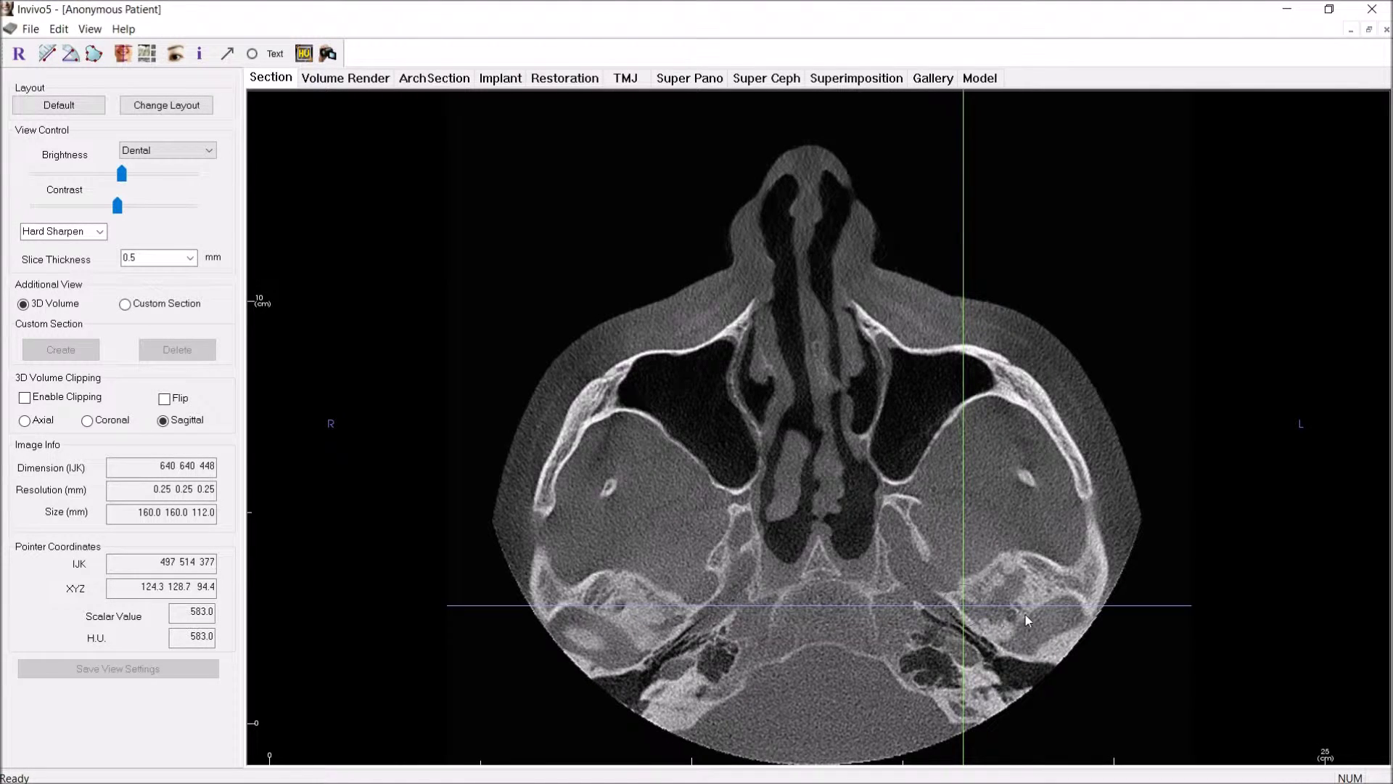
pyautogui.scroll(3, 1045, 614)
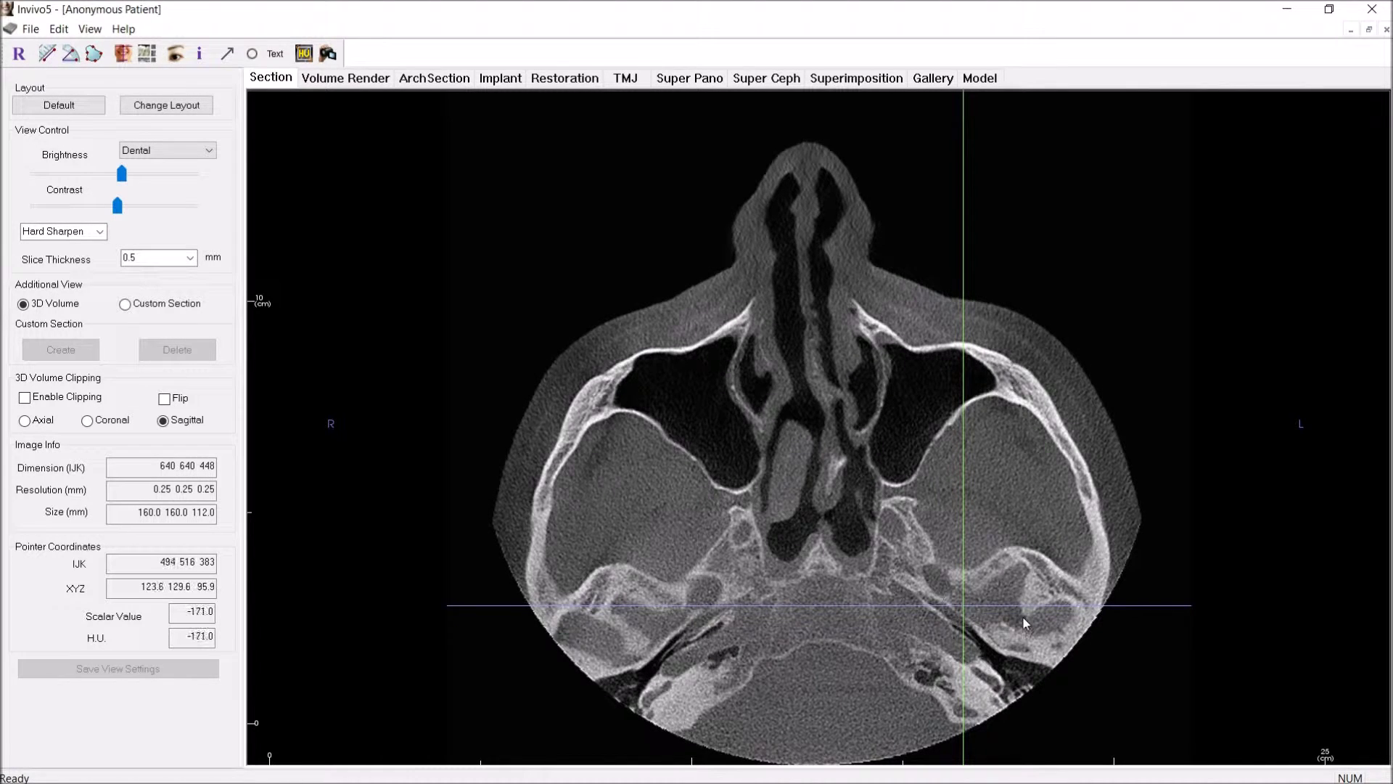
pyautogui.scroll(4, 1047, 601)
pyautogui.scroll(4, 1056, 602)
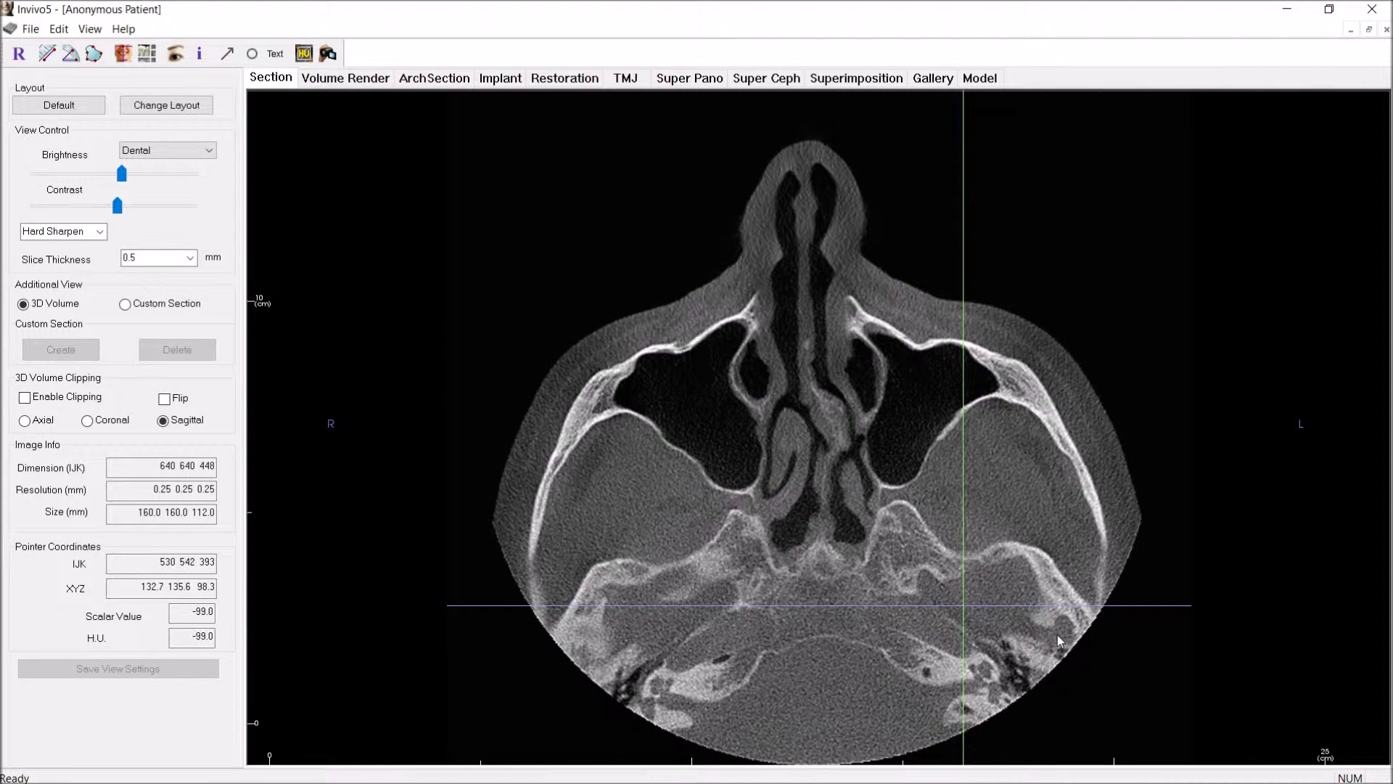
# Step: Lower the axial slice to the maxillary sinuses and nasopharynx, nudging the crosshair forward and inward
pyautogui.scroll(-4, 1062, 595)
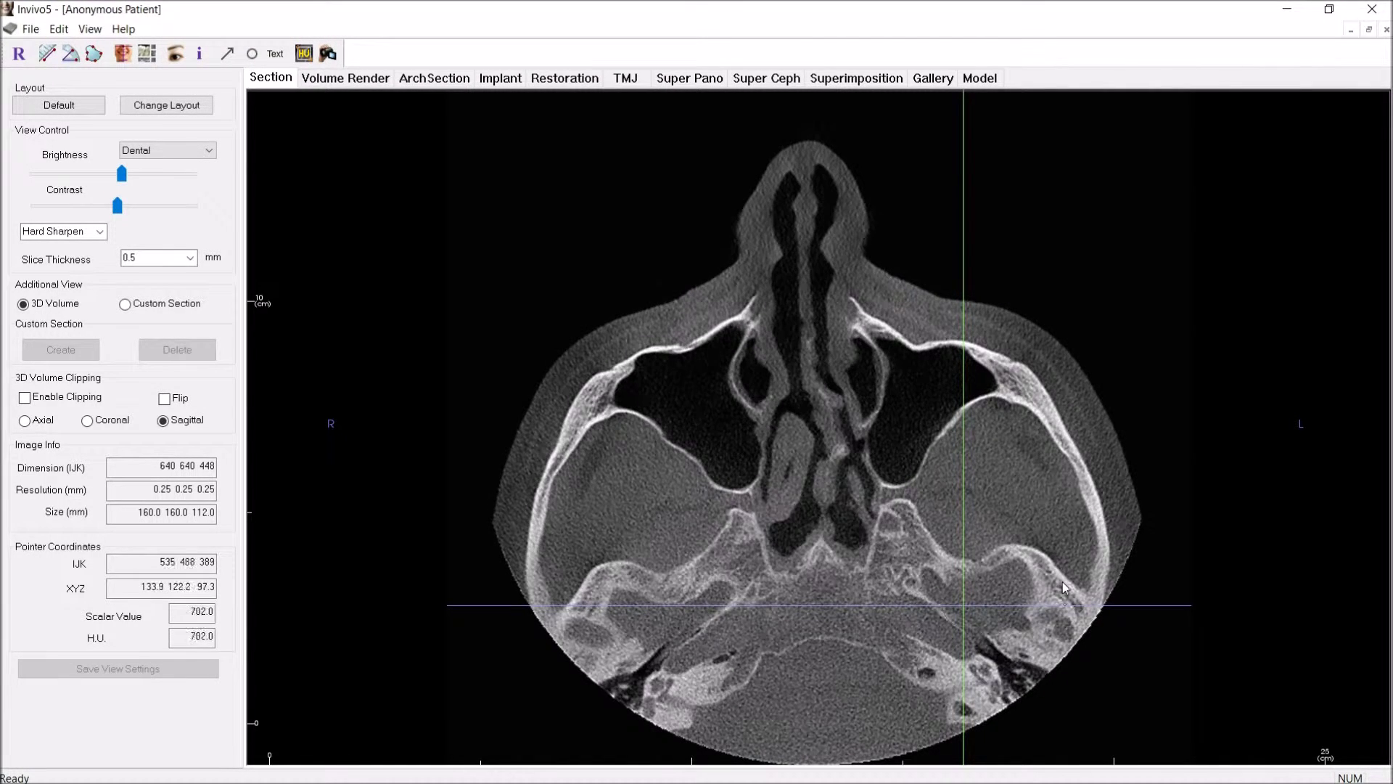
pyautogui.scroll(-3, 1059, 602)
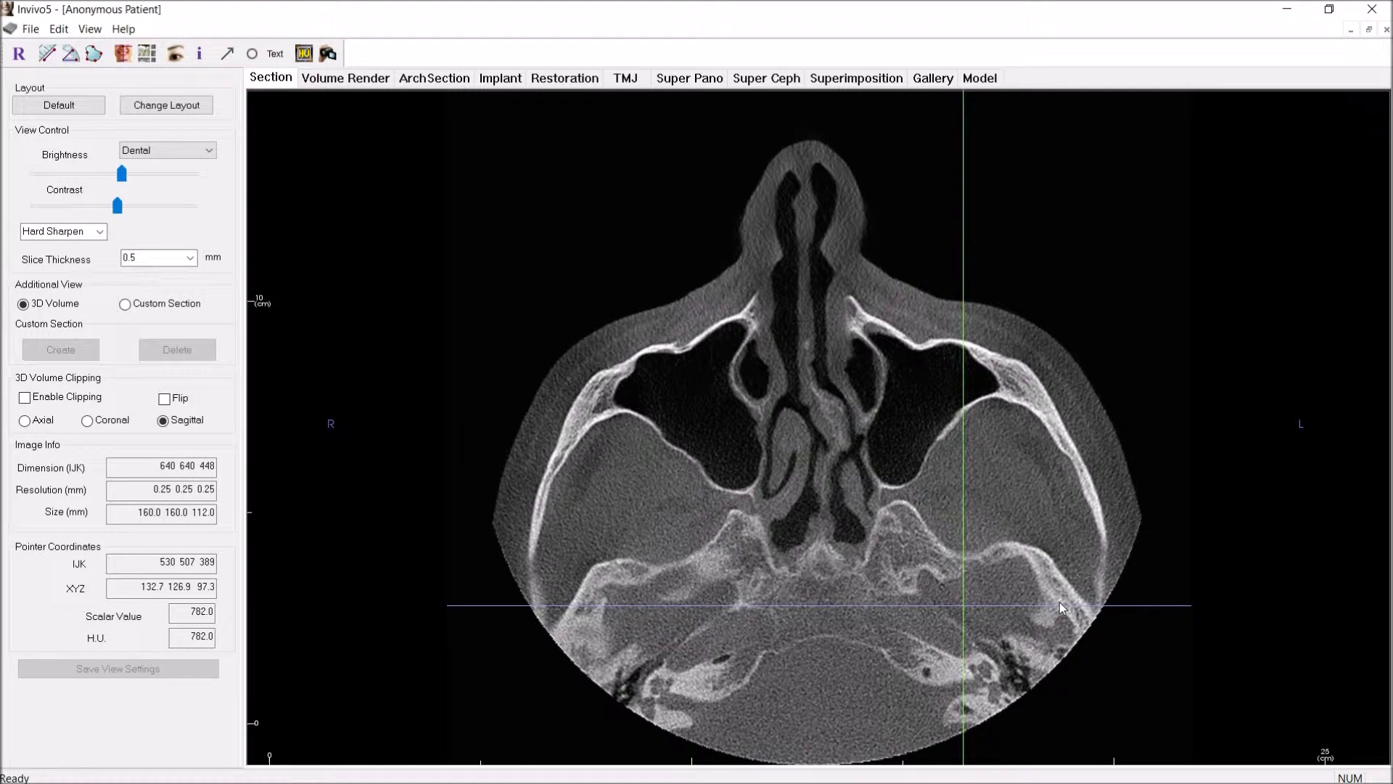
pyautogui.scroll(-2, 1059, 617)
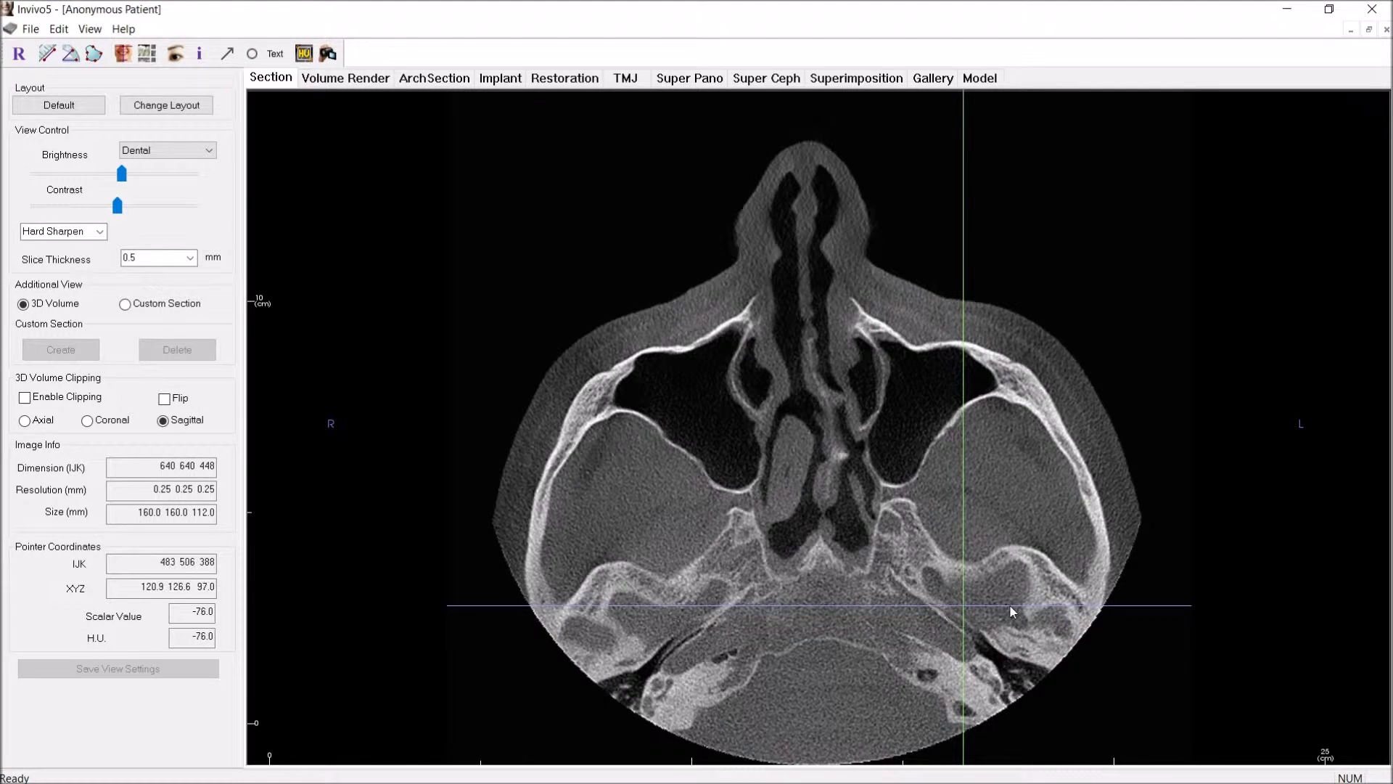
pyautogui.scroll(-2, 979, 599)
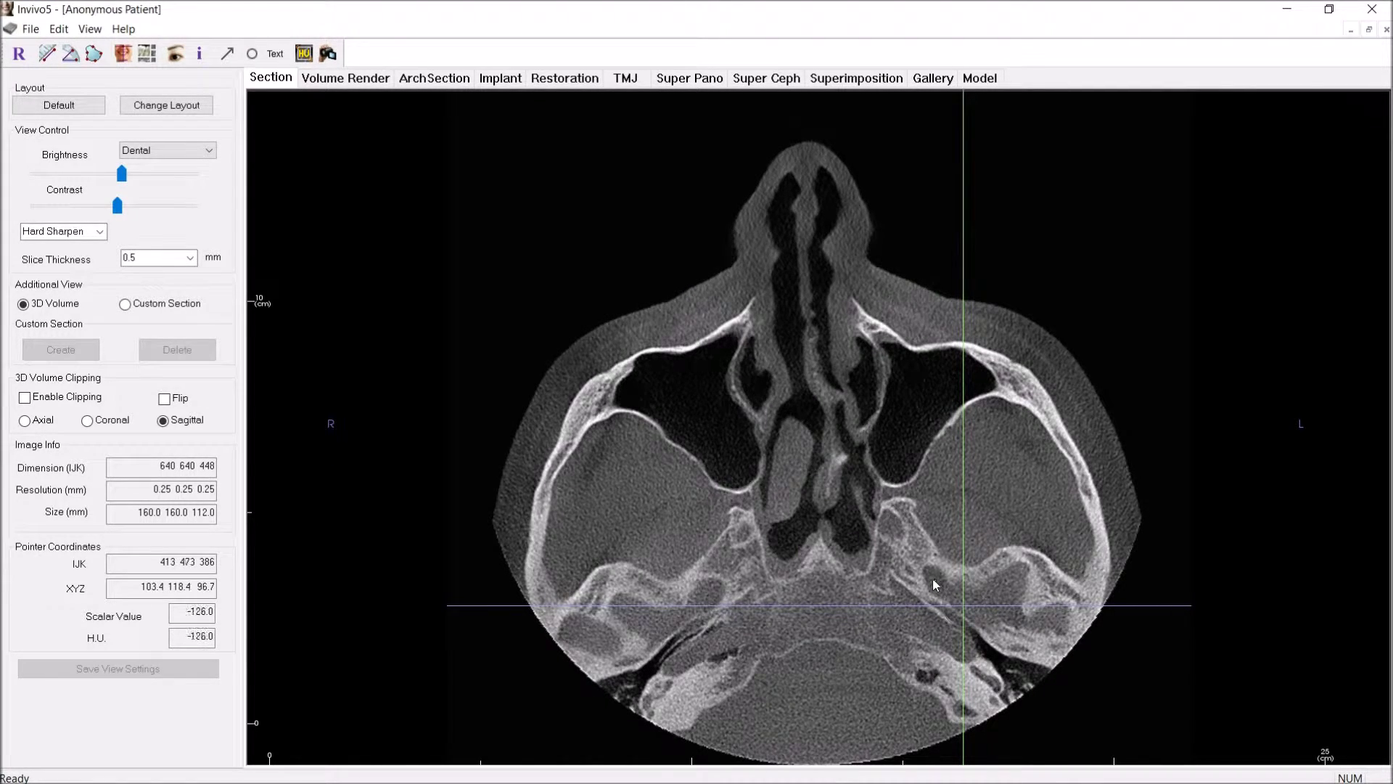
pyautogui.scroll(-4, 942, 589)
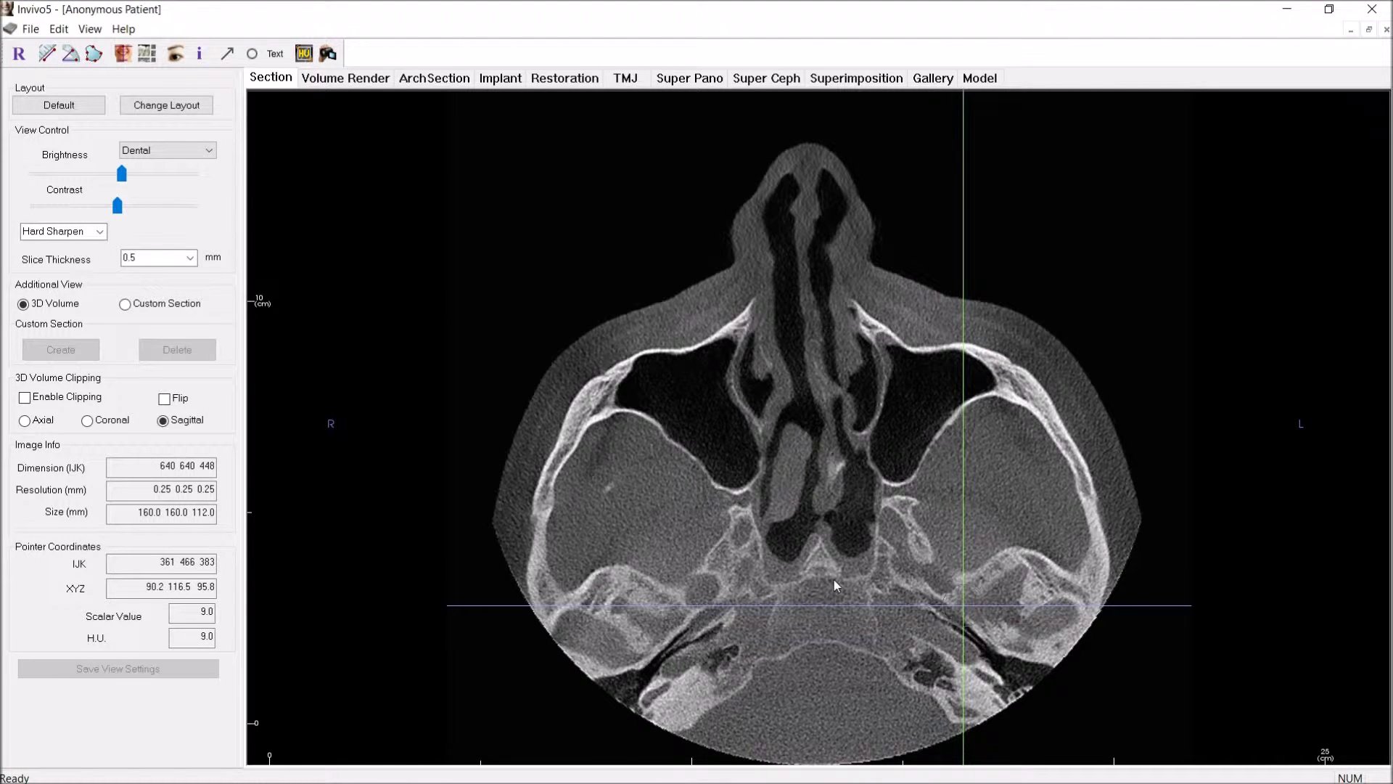
pyautogui.click(939, 580)
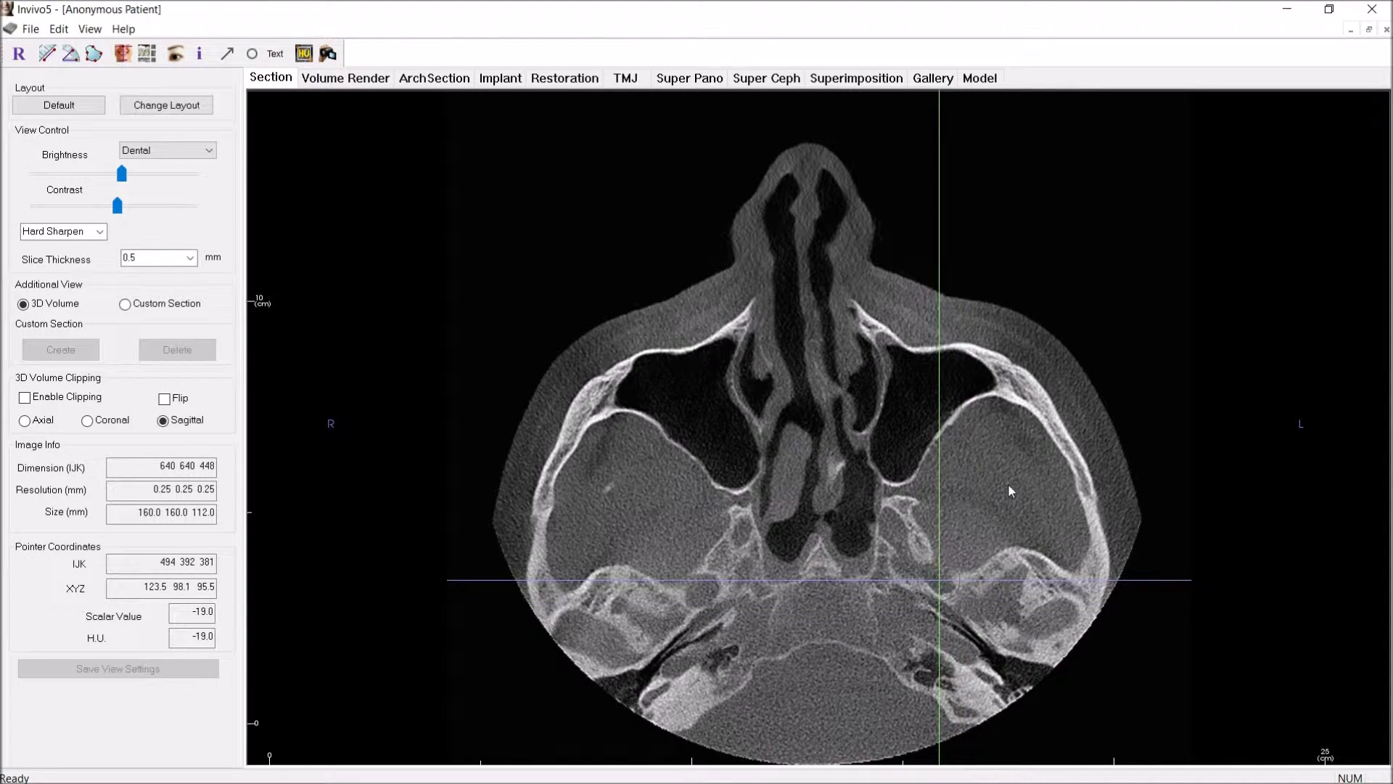
# Step: Restore the four-view layout and move the coronal cut slightly toward the back of the head
pyautogui.doubleClick(1009, 441)
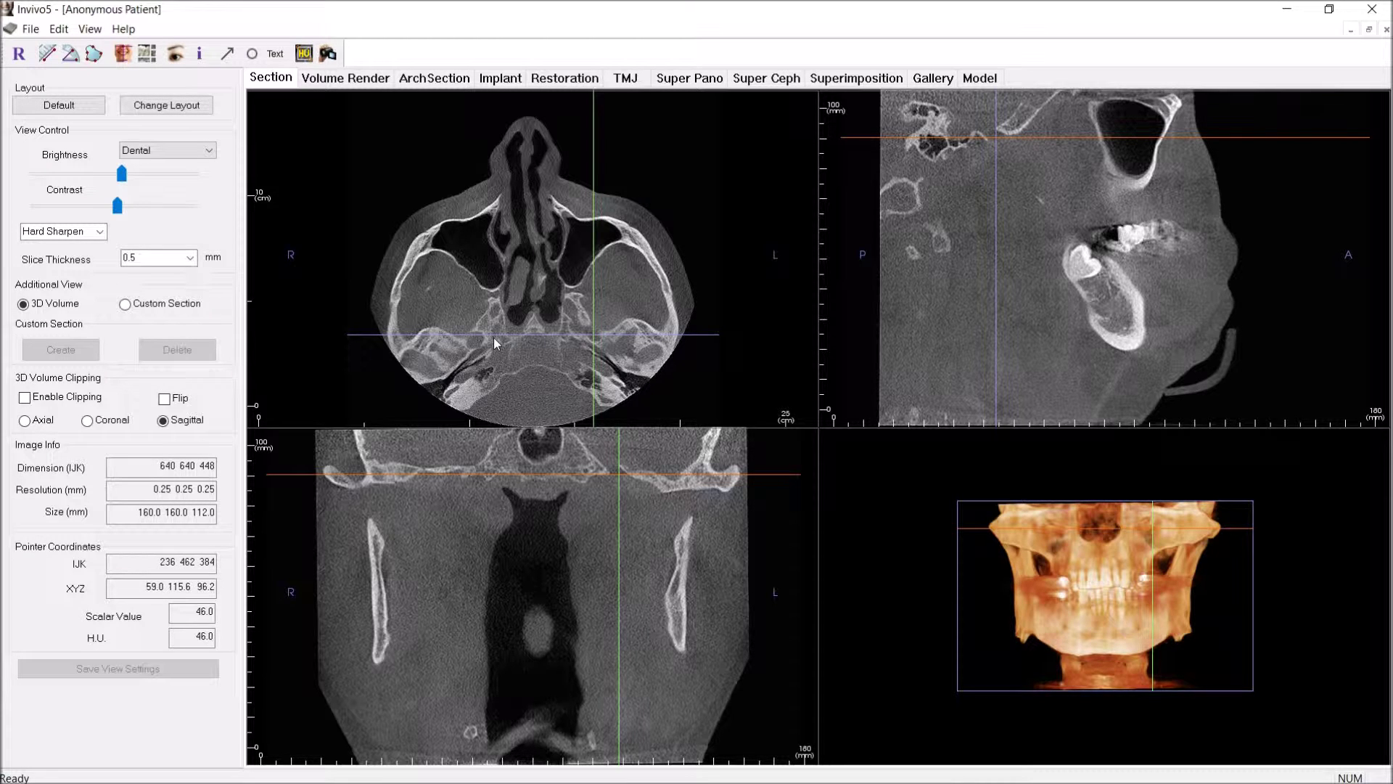
pyautogui.moveTo(477, 335); pyautogui.dragTo(477, 340)
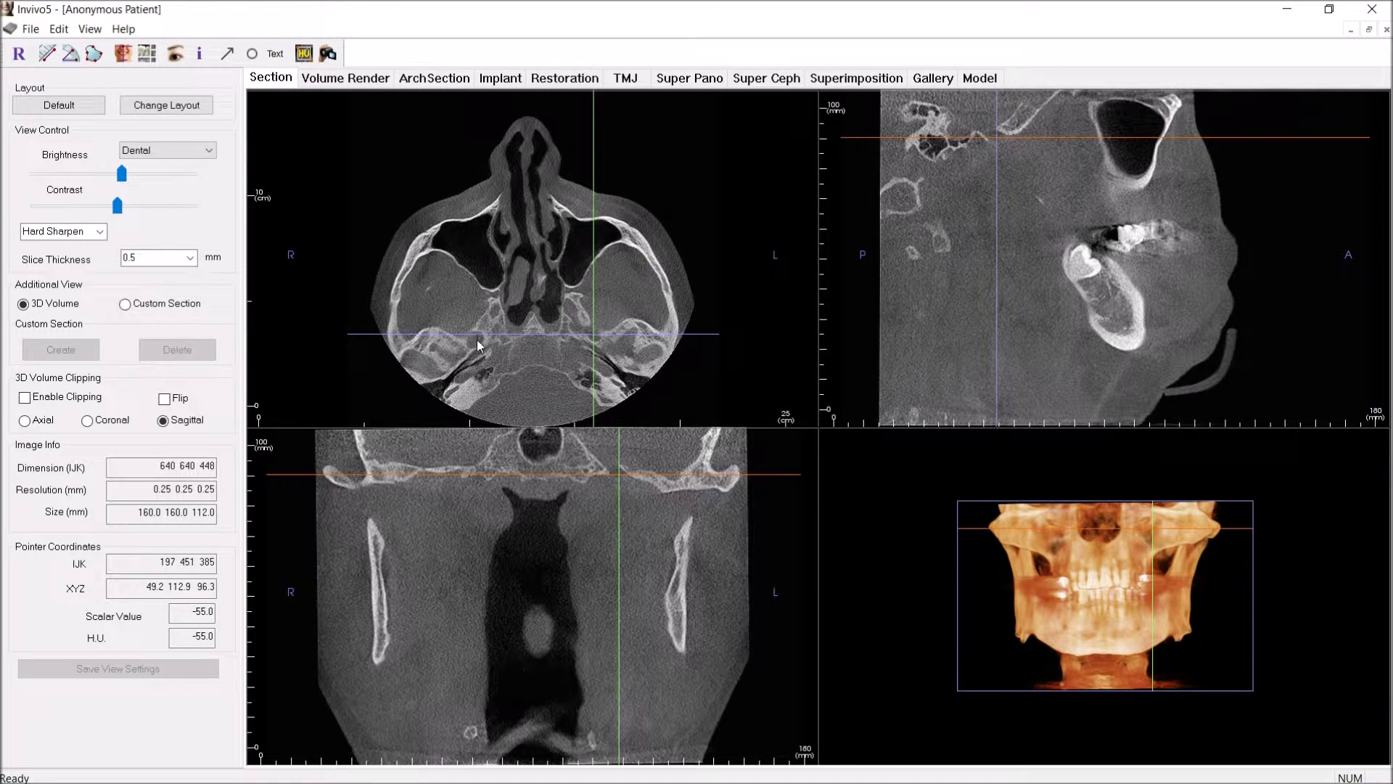